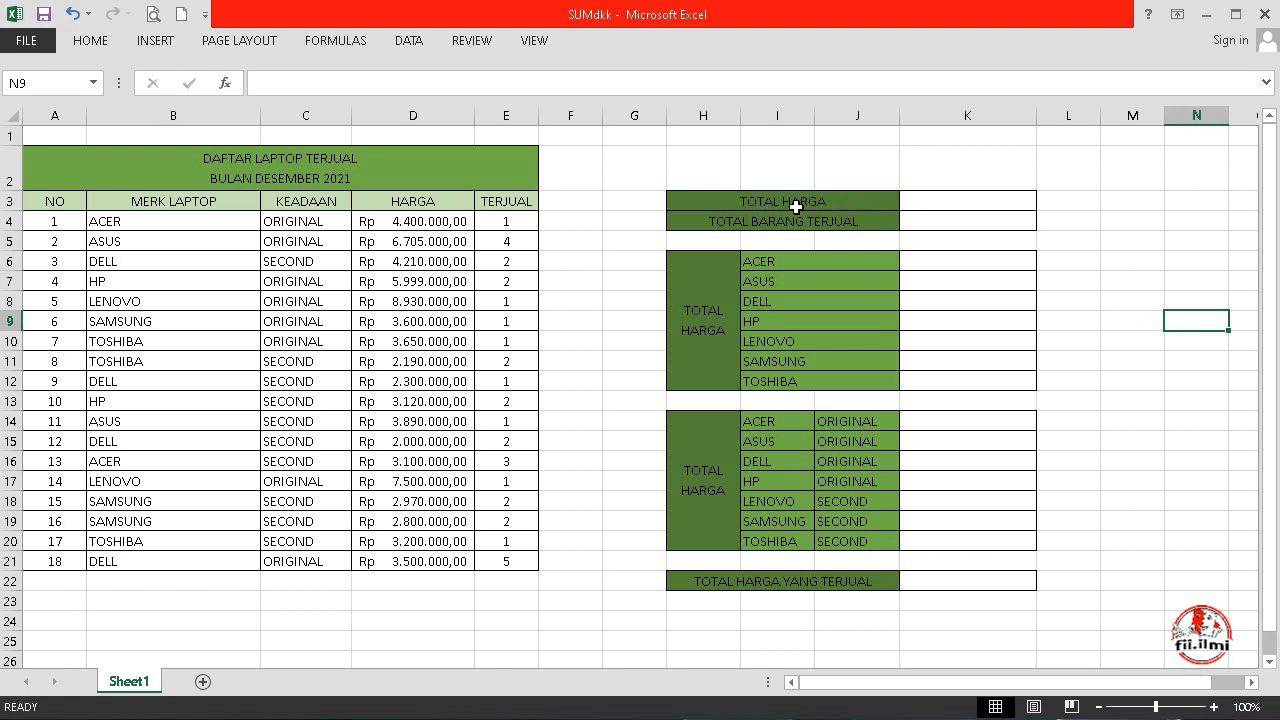
Total the HARGA column in the TOTAL HARGA cell K3 with a SUM formula over D4:D21
drag(419, 222, 408, 561)
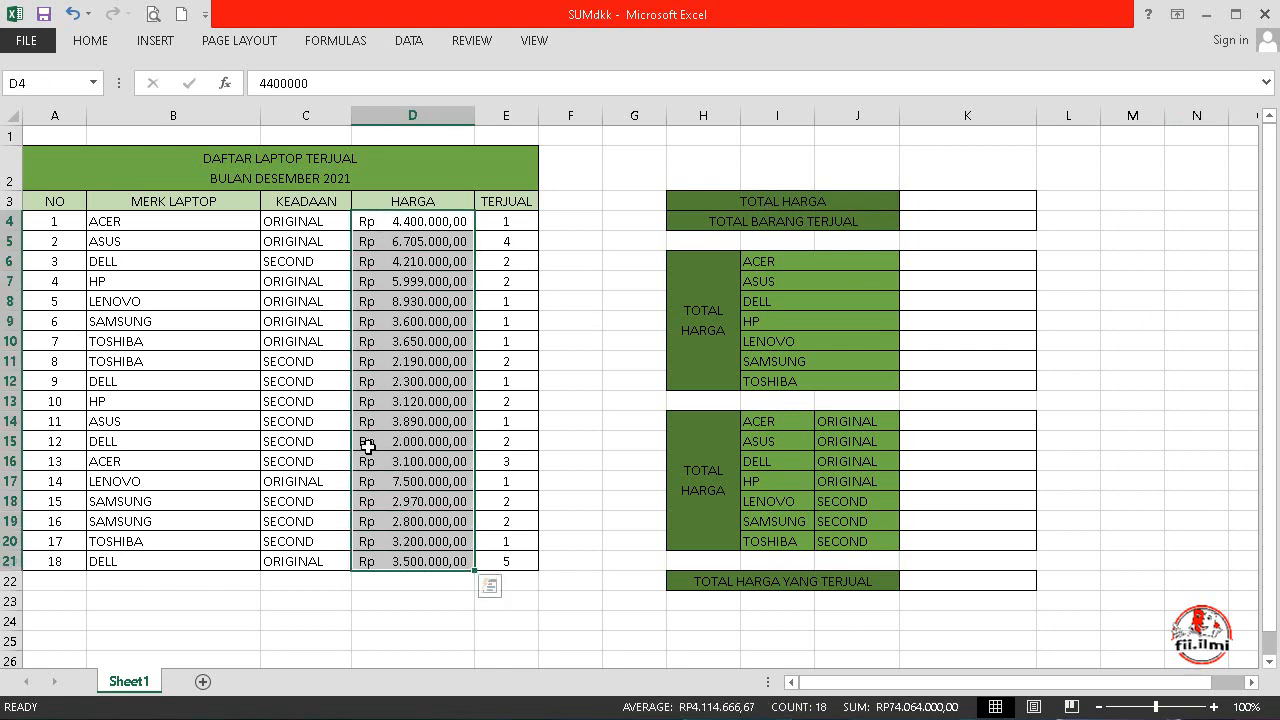
click(997, 202)
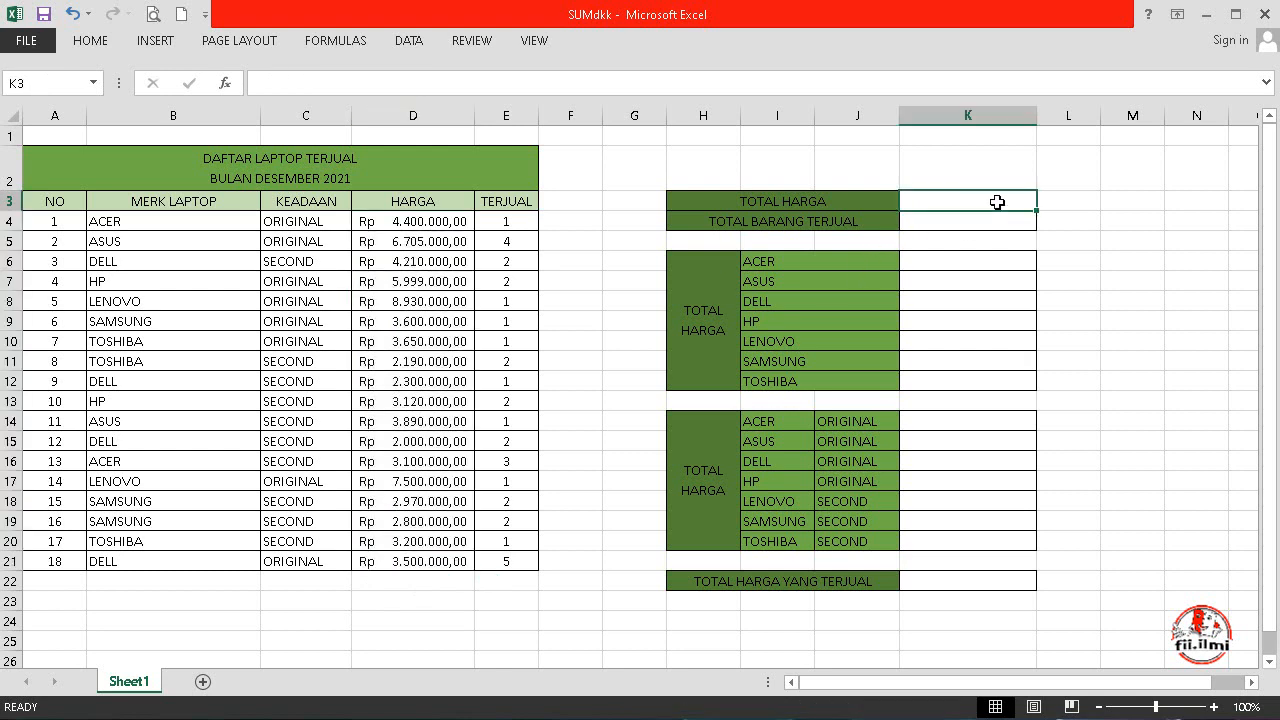
text(=)
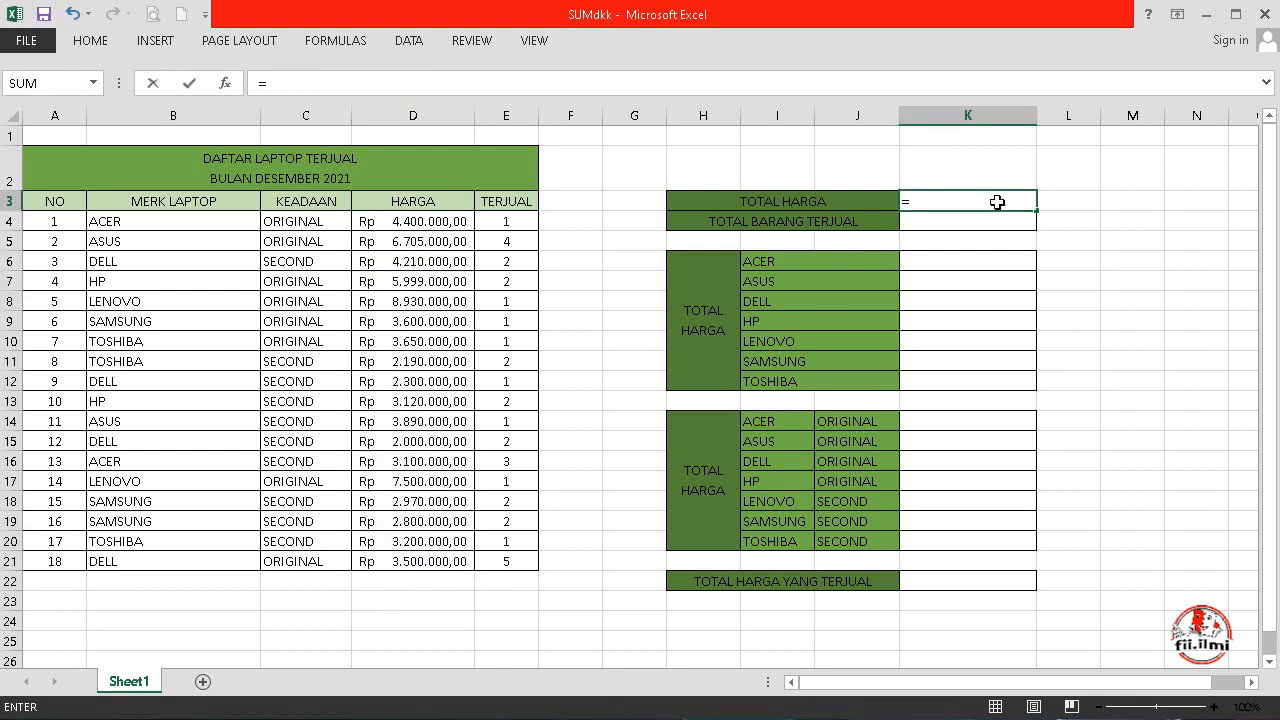
text(sum)
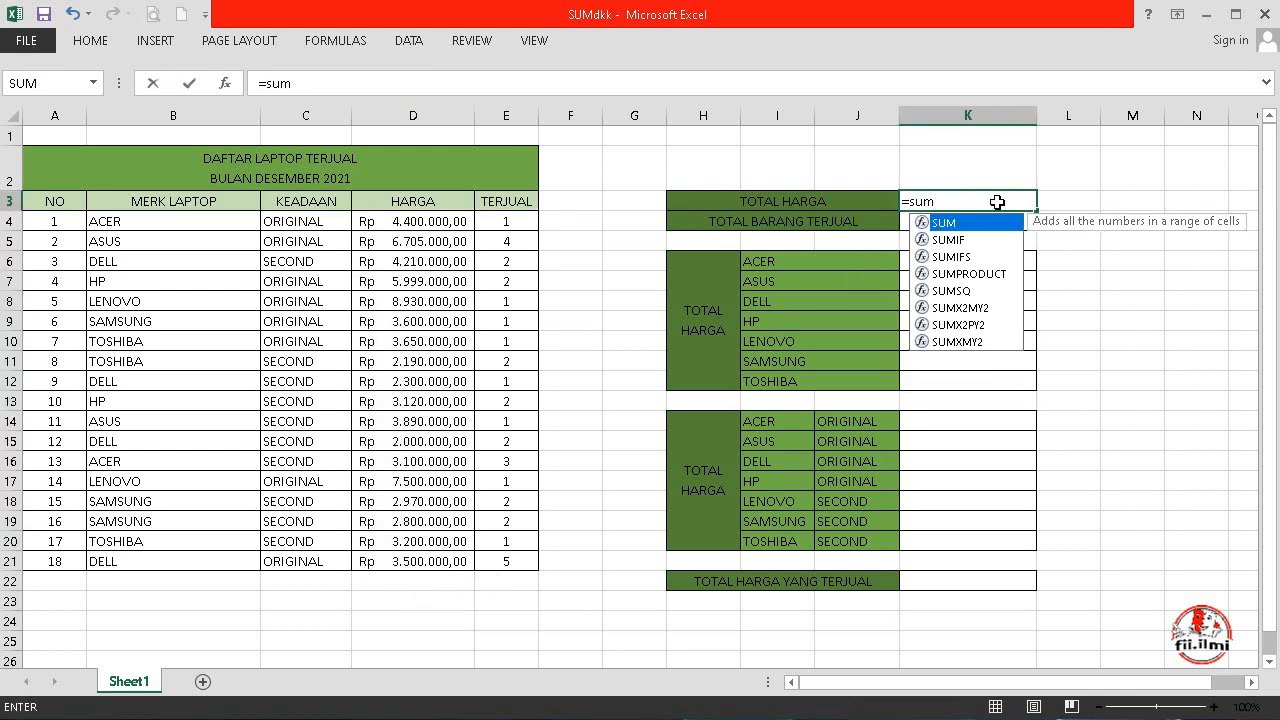
text(()
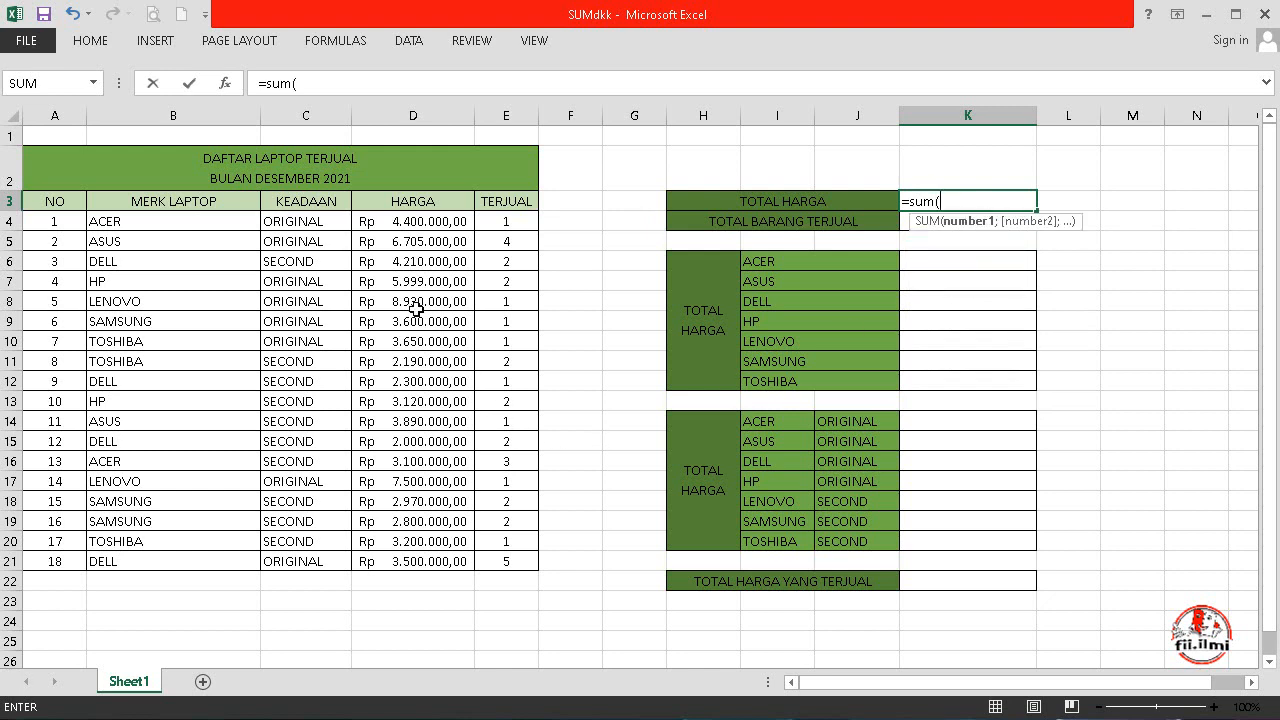
drag(384, 222, 388, 563)
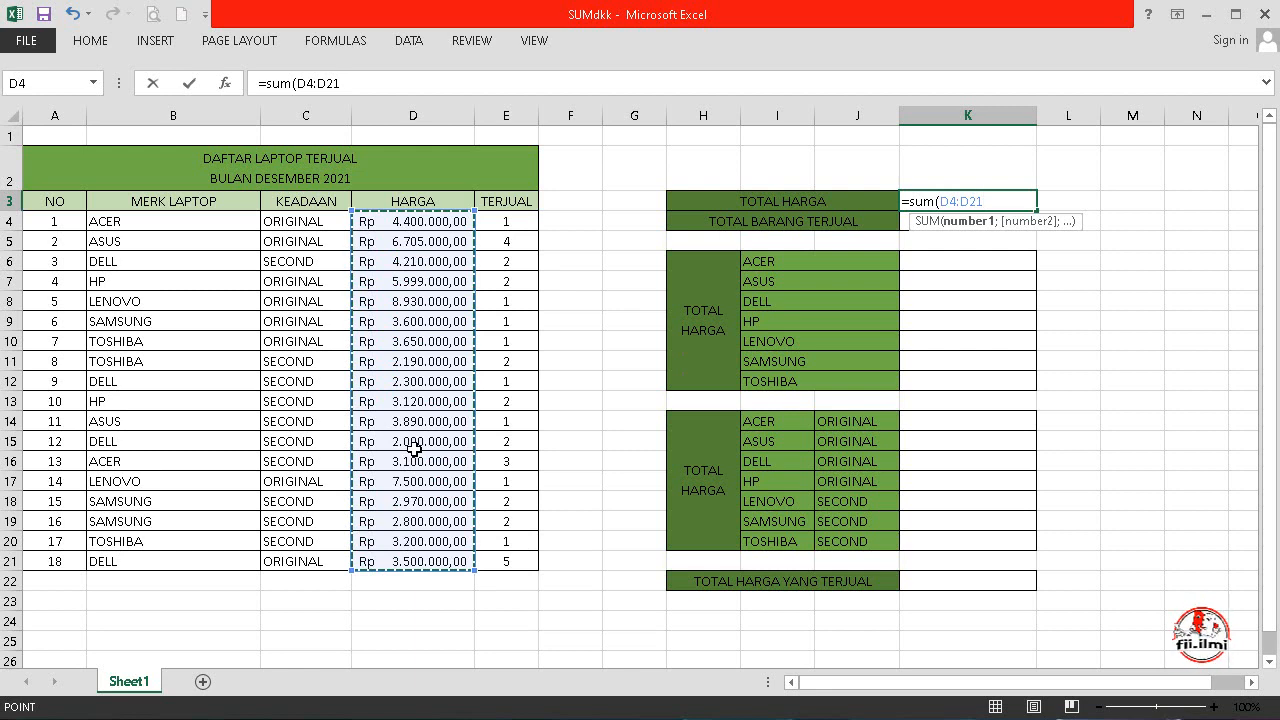
key(Return)
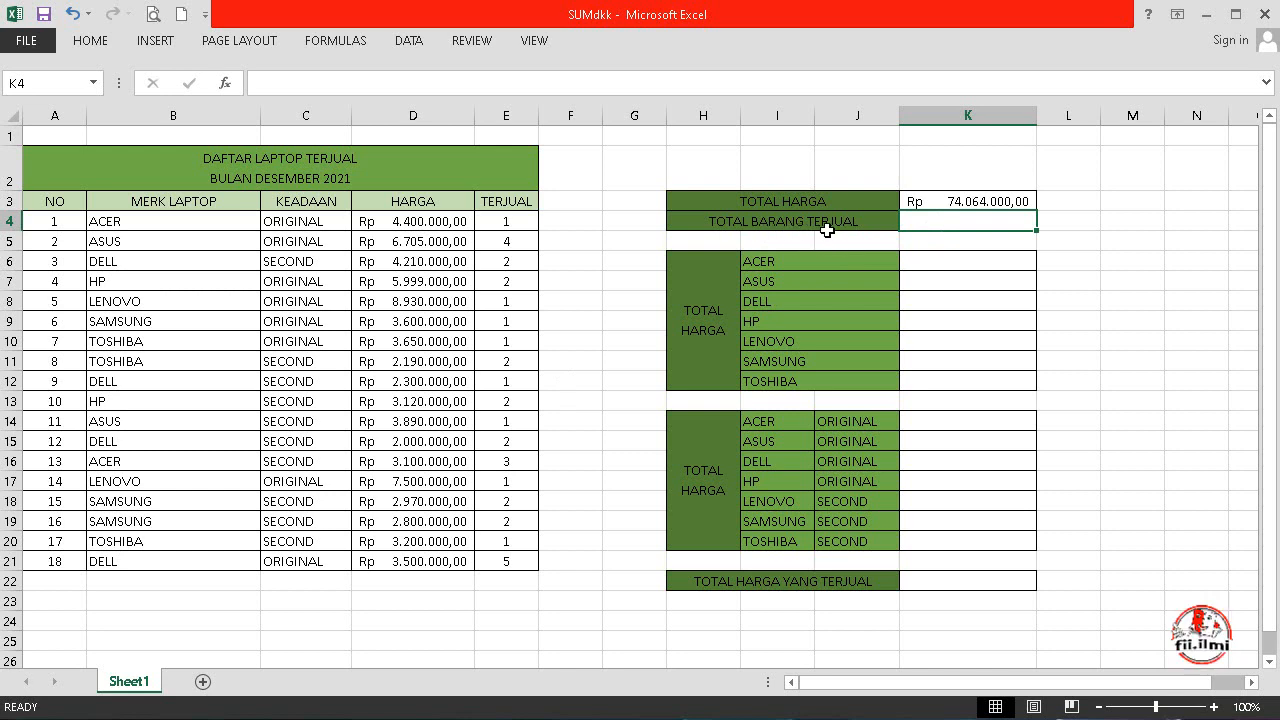
Total the TERJUAL column in the TOTAL BARANG TERJUAL cell K4 with a SUM formula over E4:E21
drag(505, 219, 505, 561)
click(995, 222)
text(=SU)
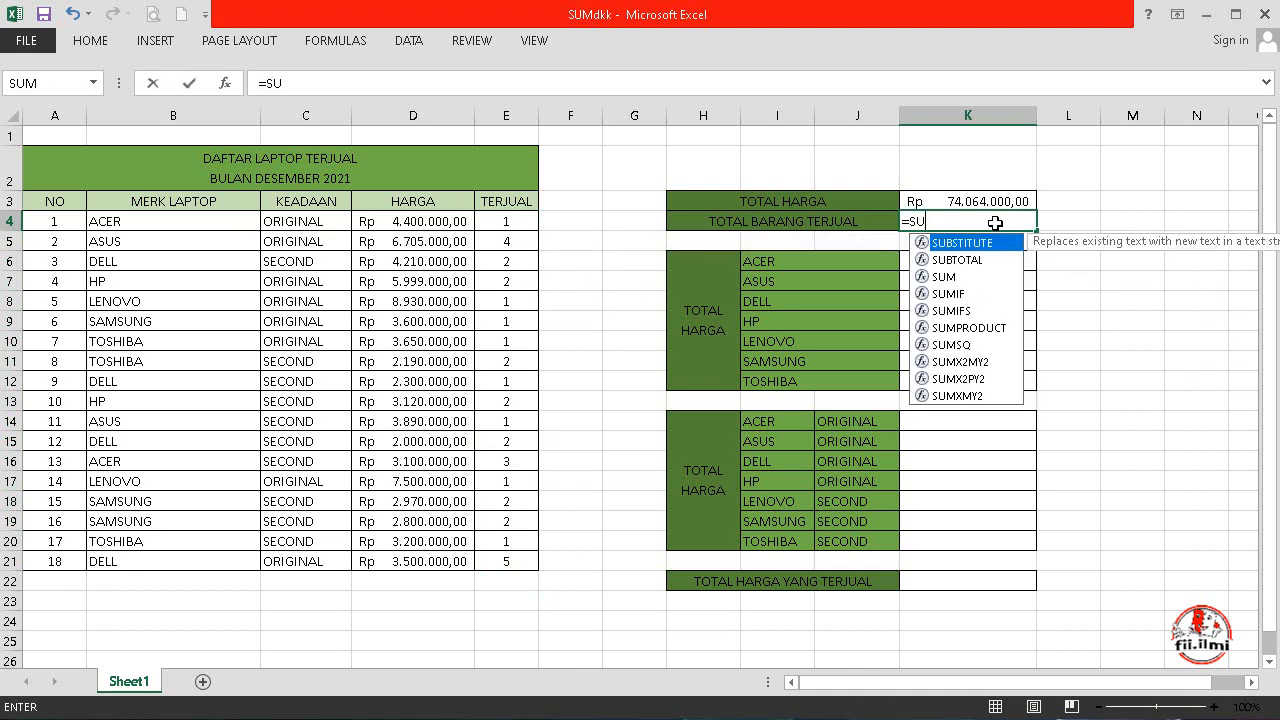
text(M()
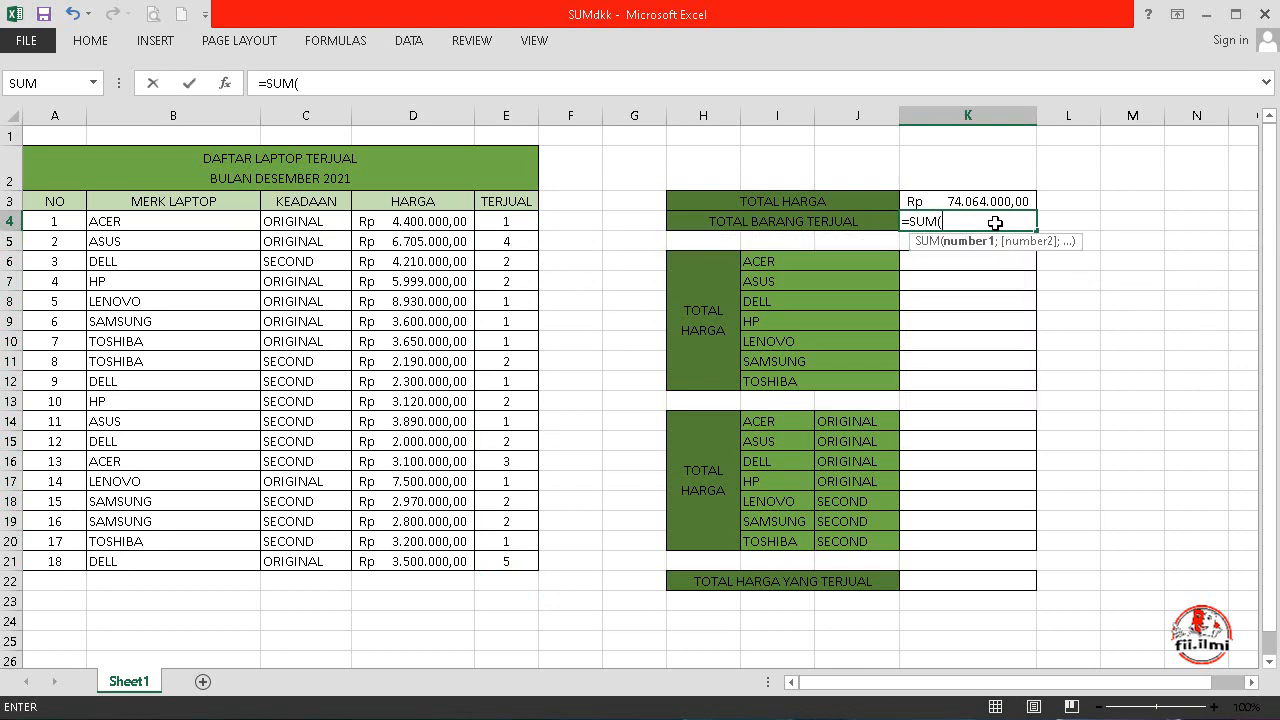
drag(510, 222, 511, 559)
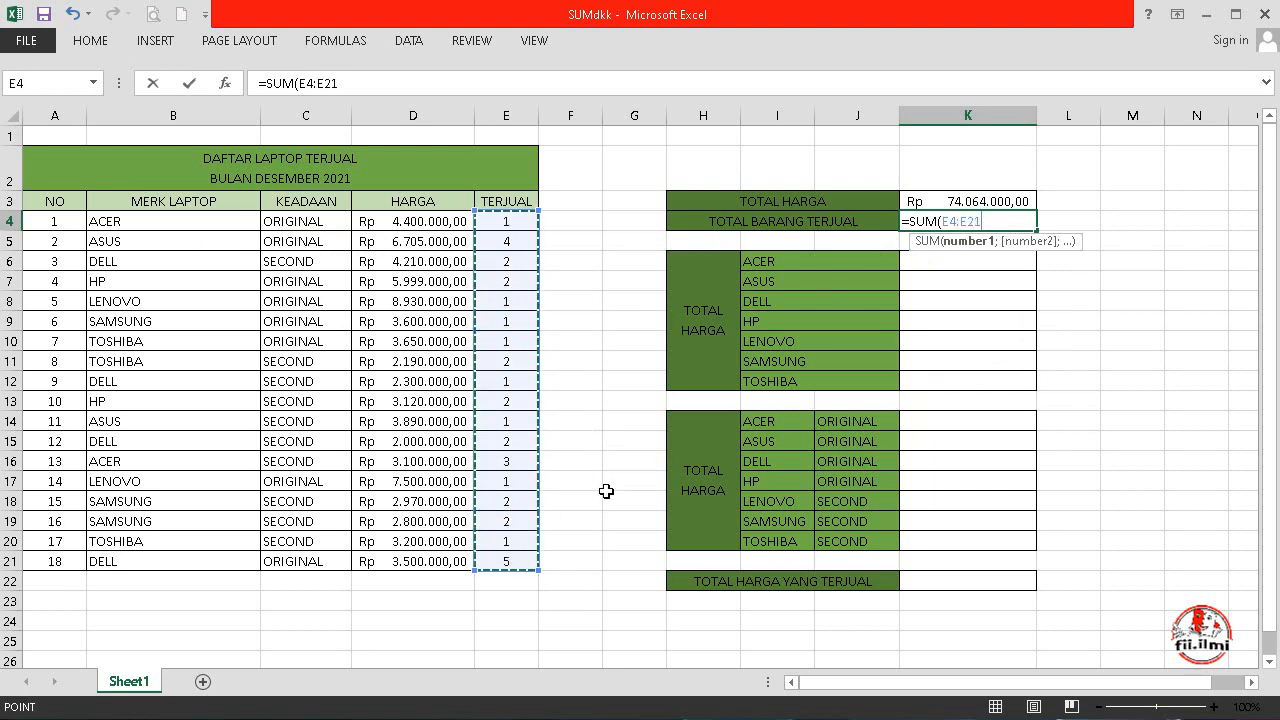
key(Return)
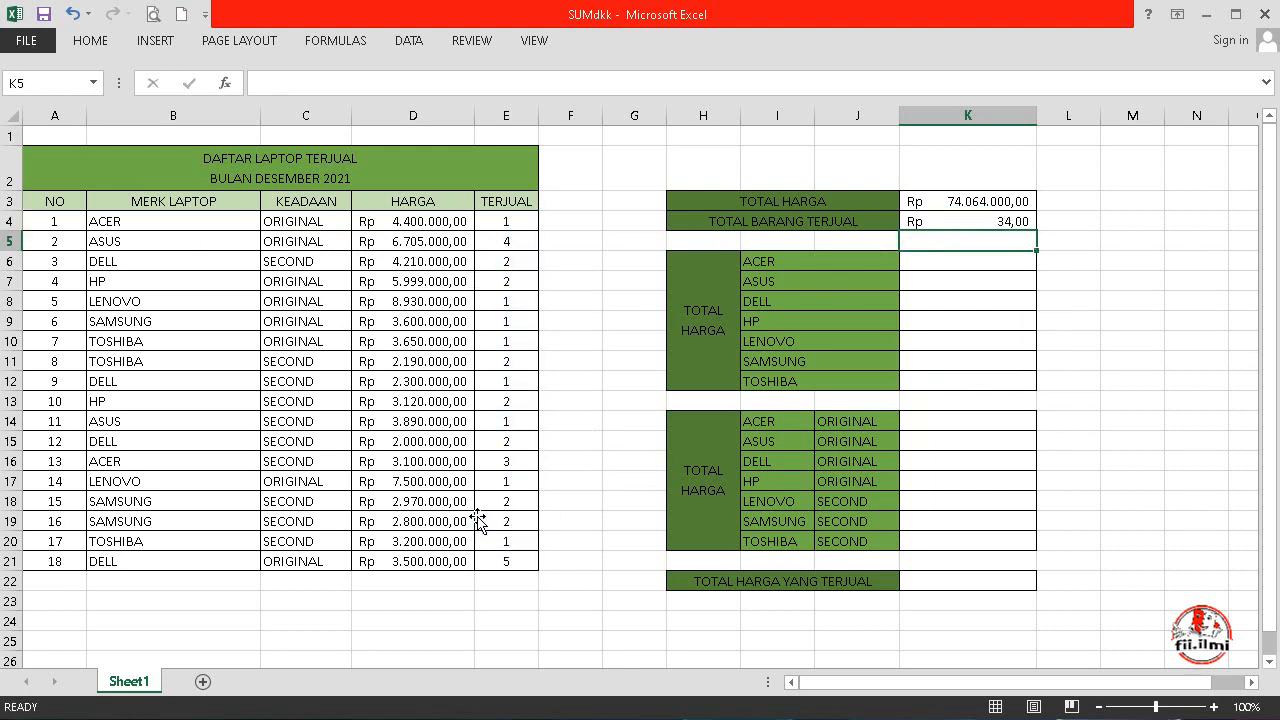
Change the number format of the TOTAL BARANG TERJUAL cell K4 to General
click(989, 219)
click(92, 44)
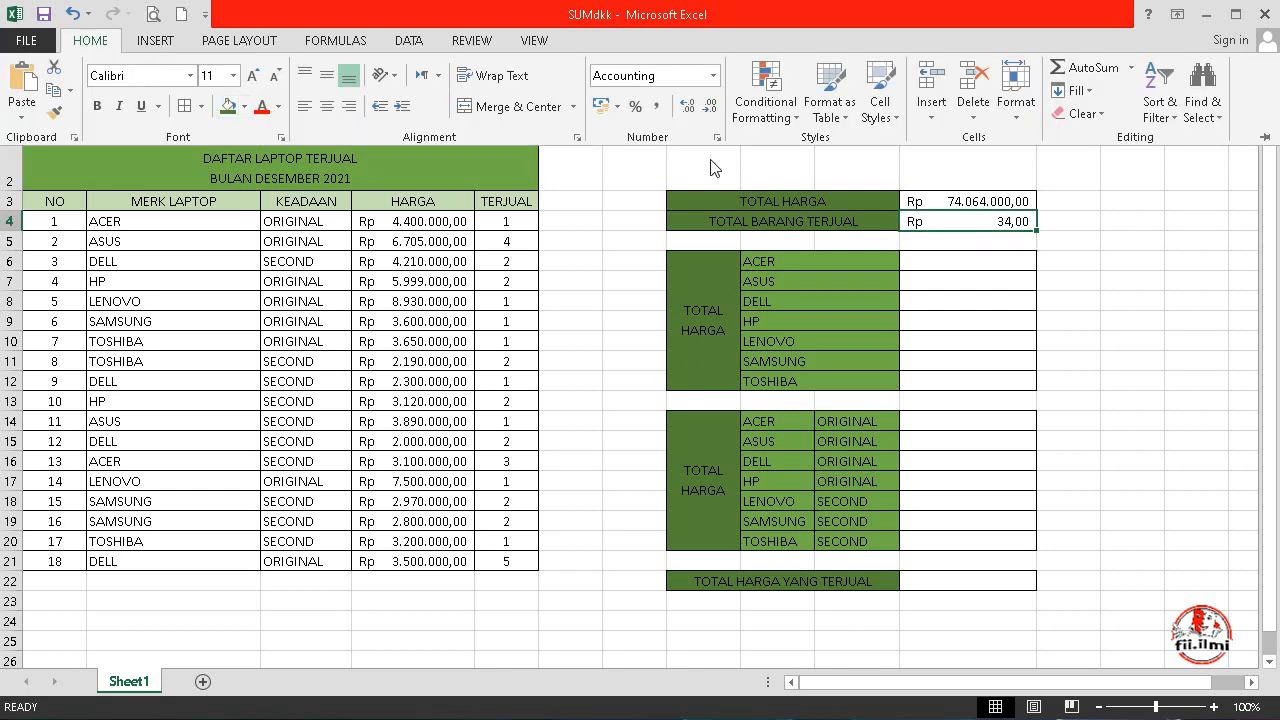
click(713, 75)
click(683, 110)
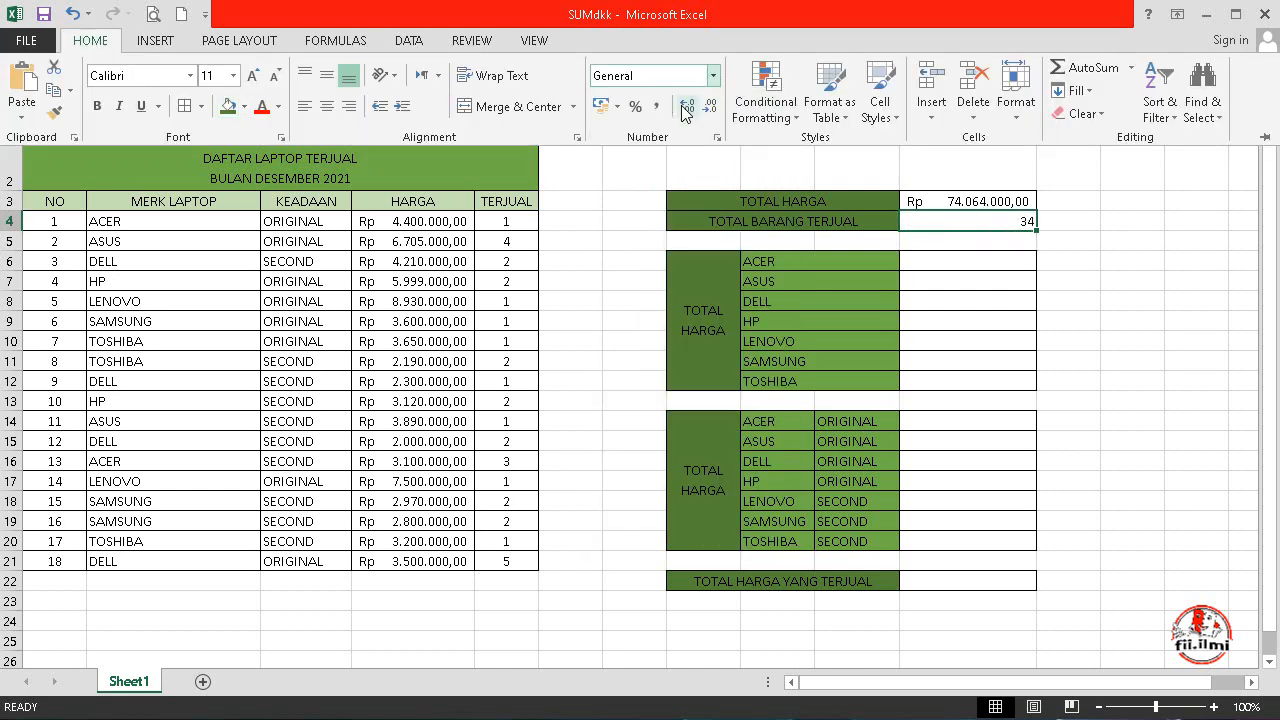
Begin a SUMIF formula in the ACER total cell K6 with the absolute brand range $B$4:$B$21
key(Down)
key(Down)
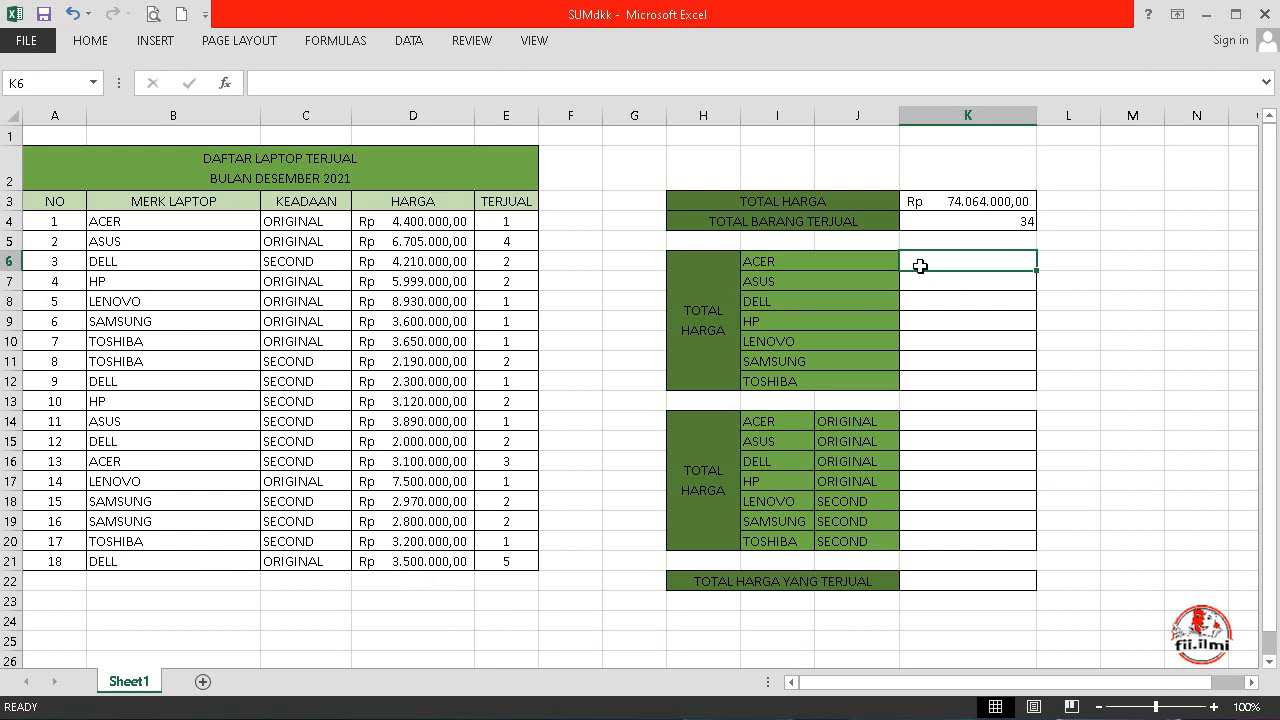
text(=)
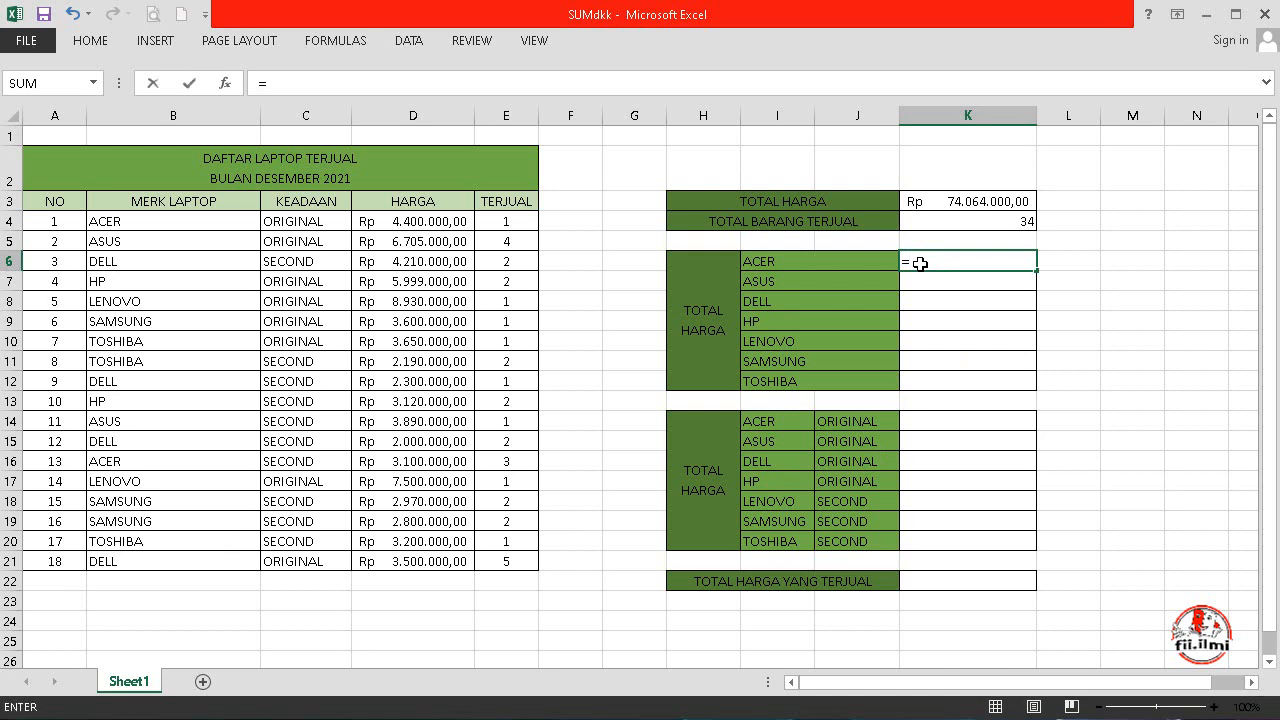
text(SUM)
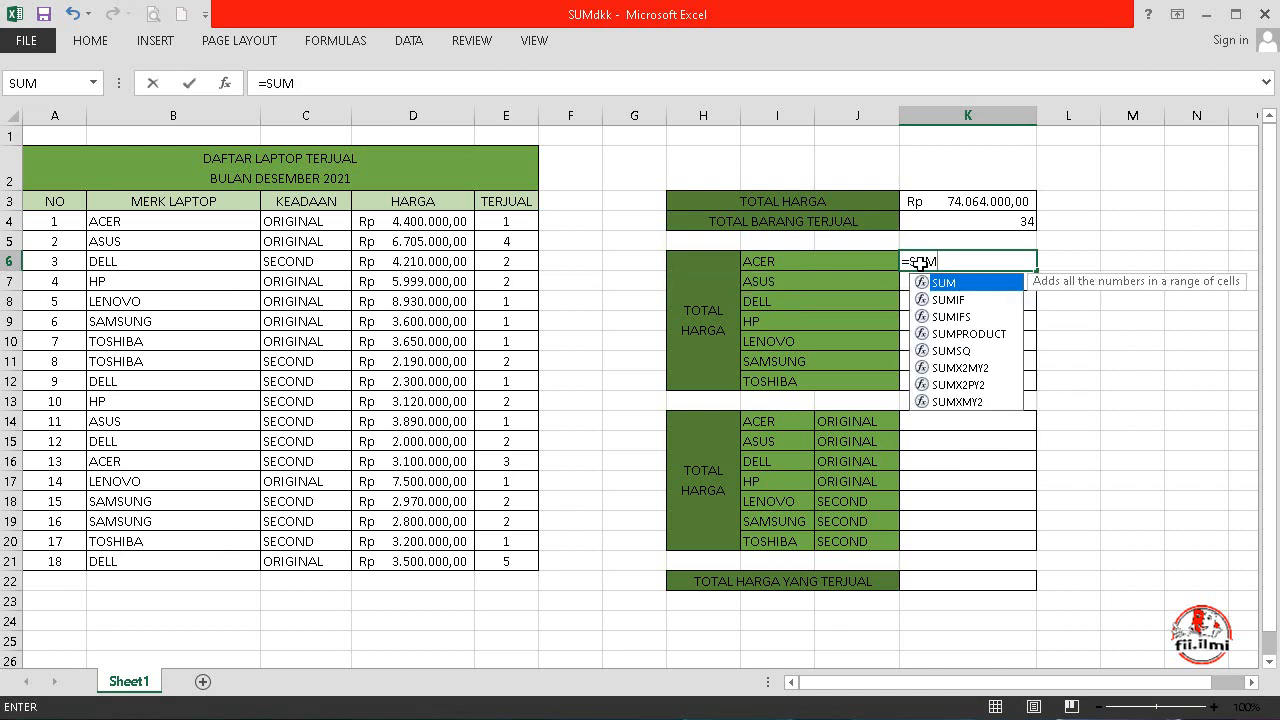
text(IF)
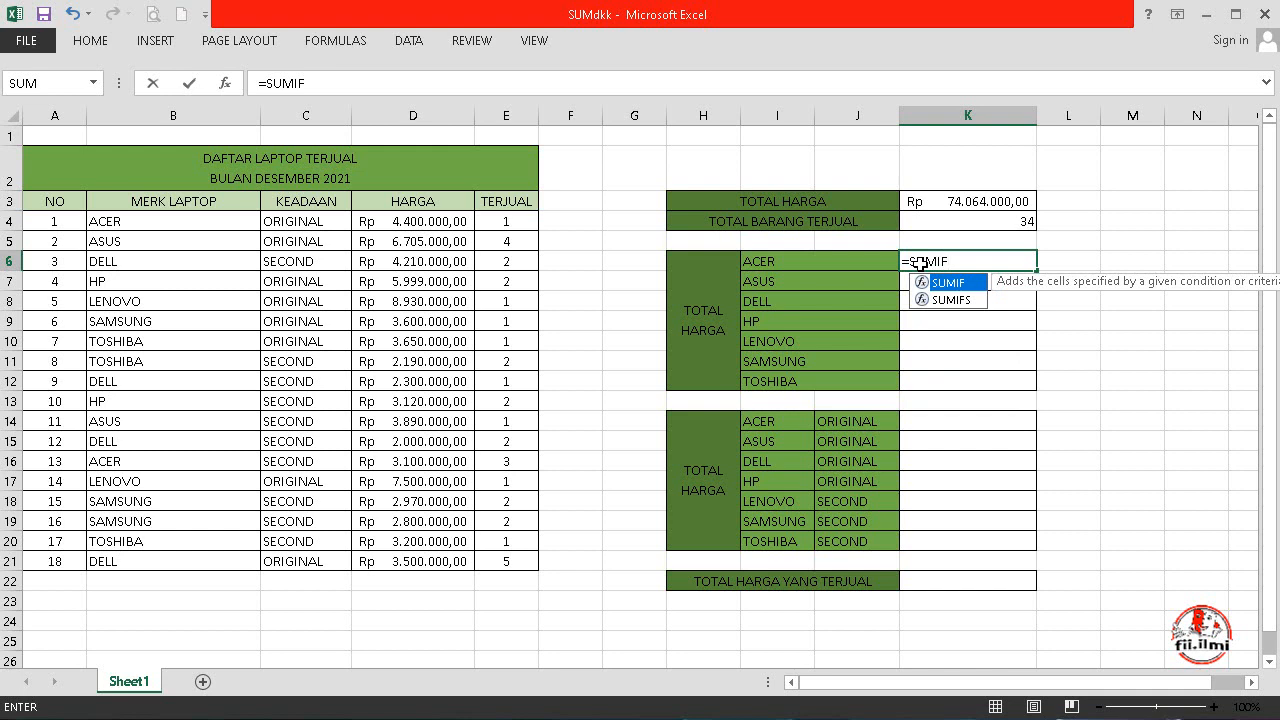
text(()
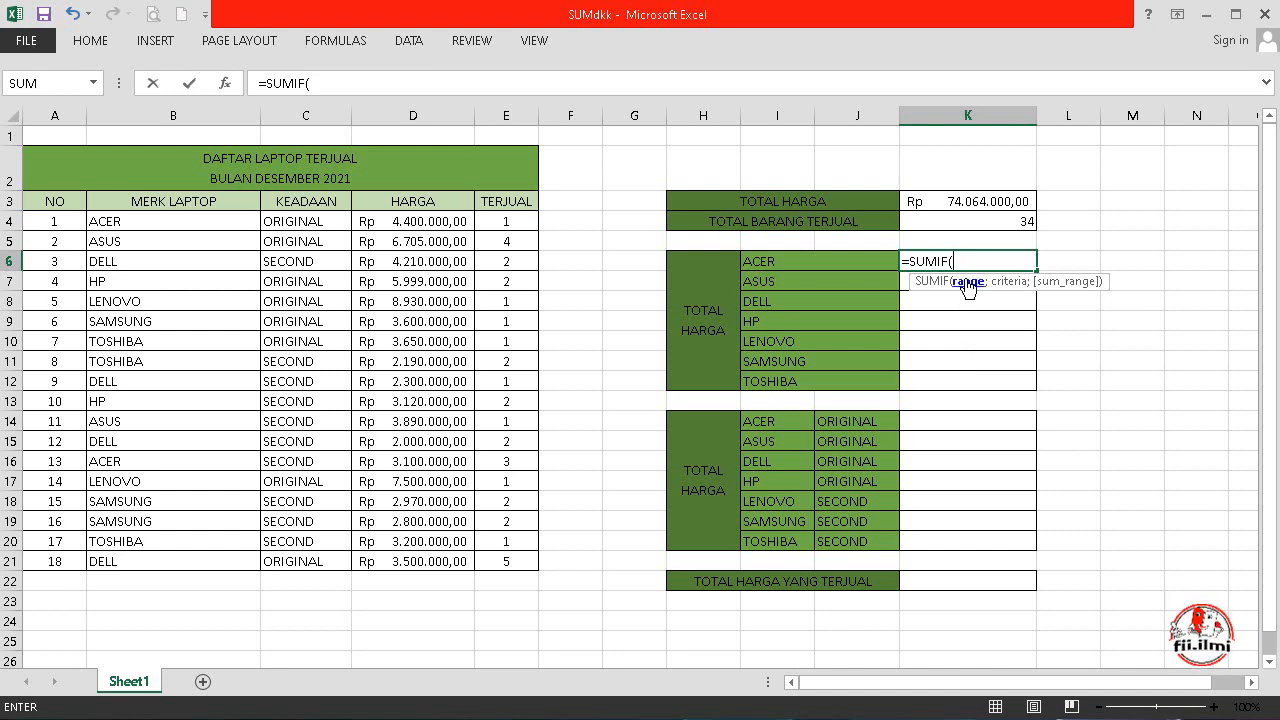
drag(175, 221, 186, 566)
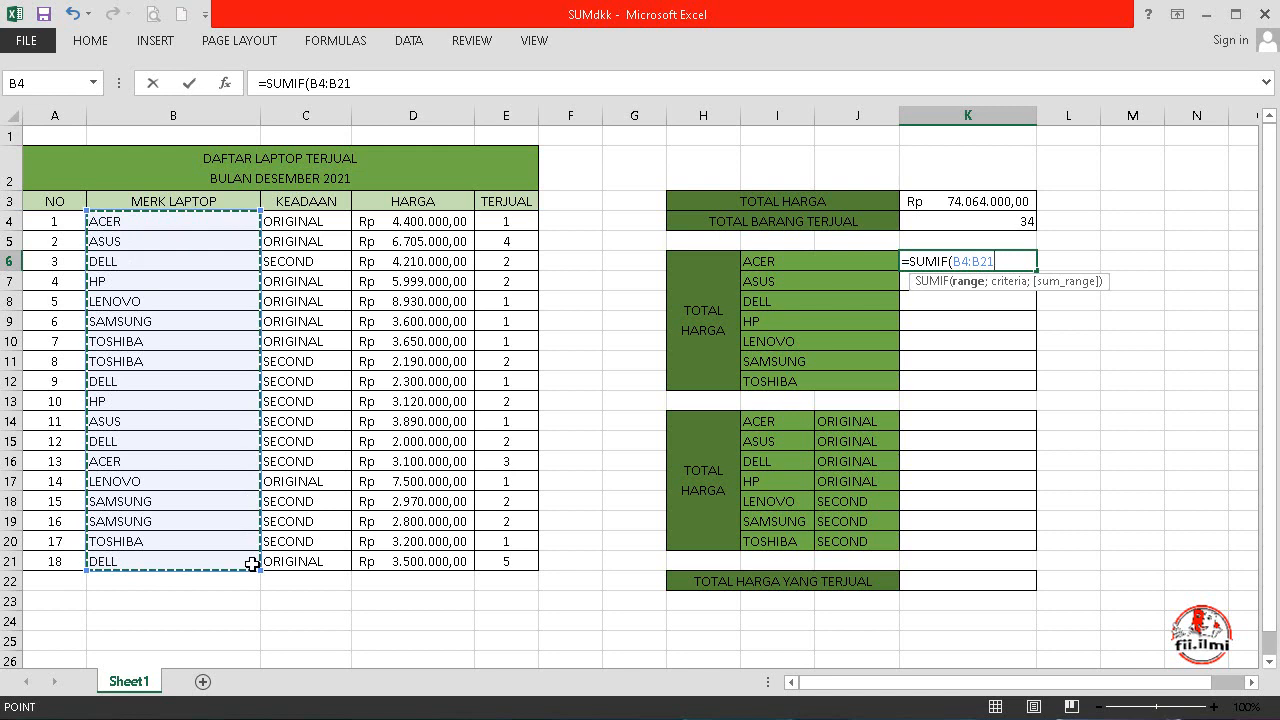
key(F4)
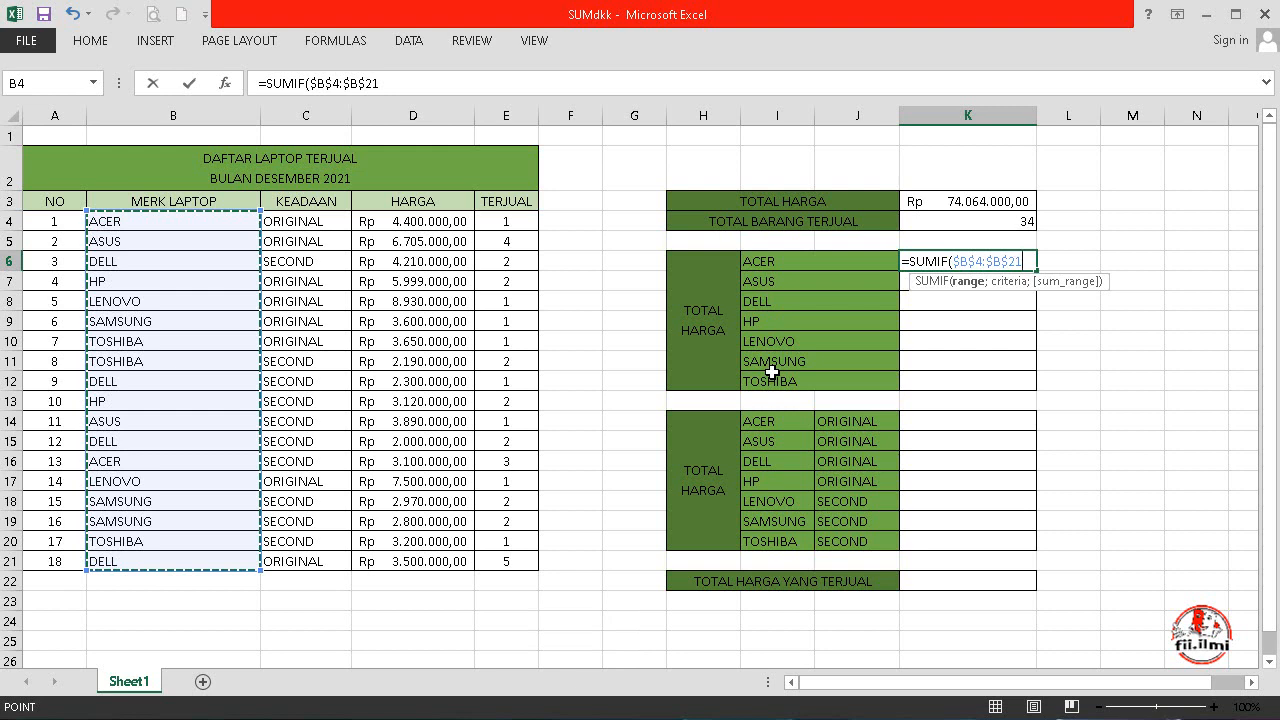
text(;)
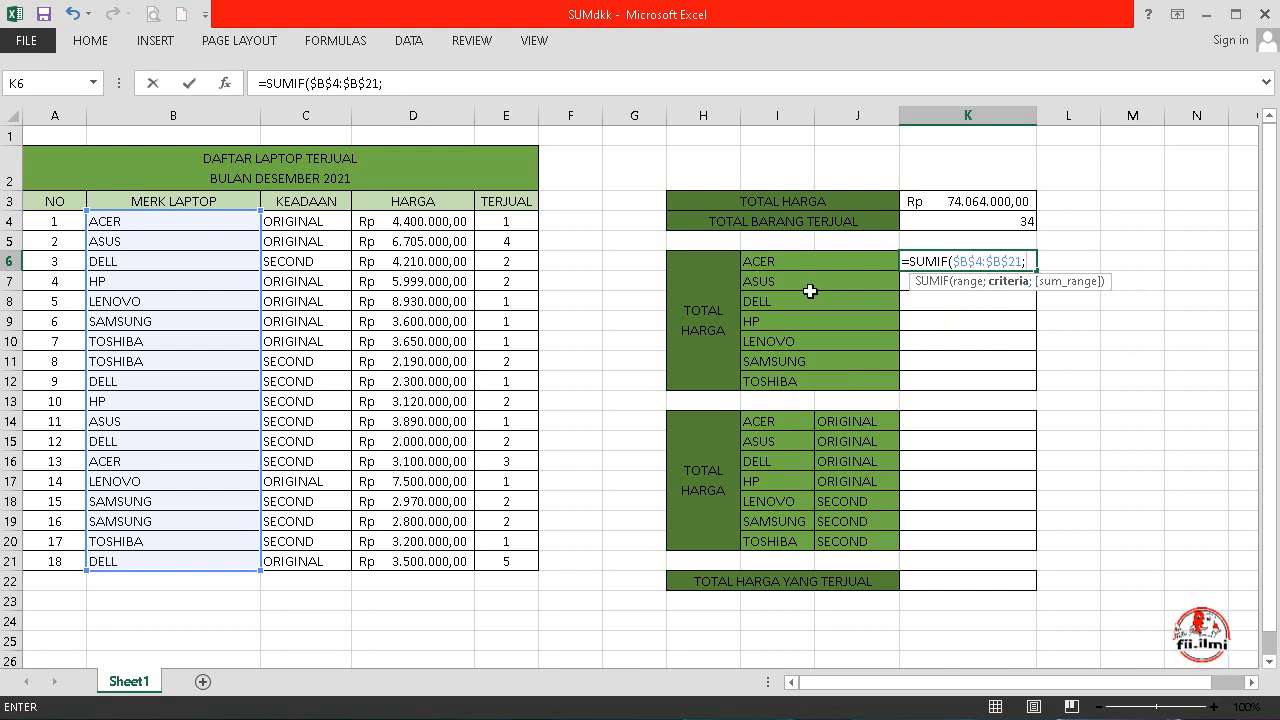
Complete the K6 SUMIF with criterion I6 and absolute sum range $D$4:$D$21, and fill the formula down to K12
click(761, 264)
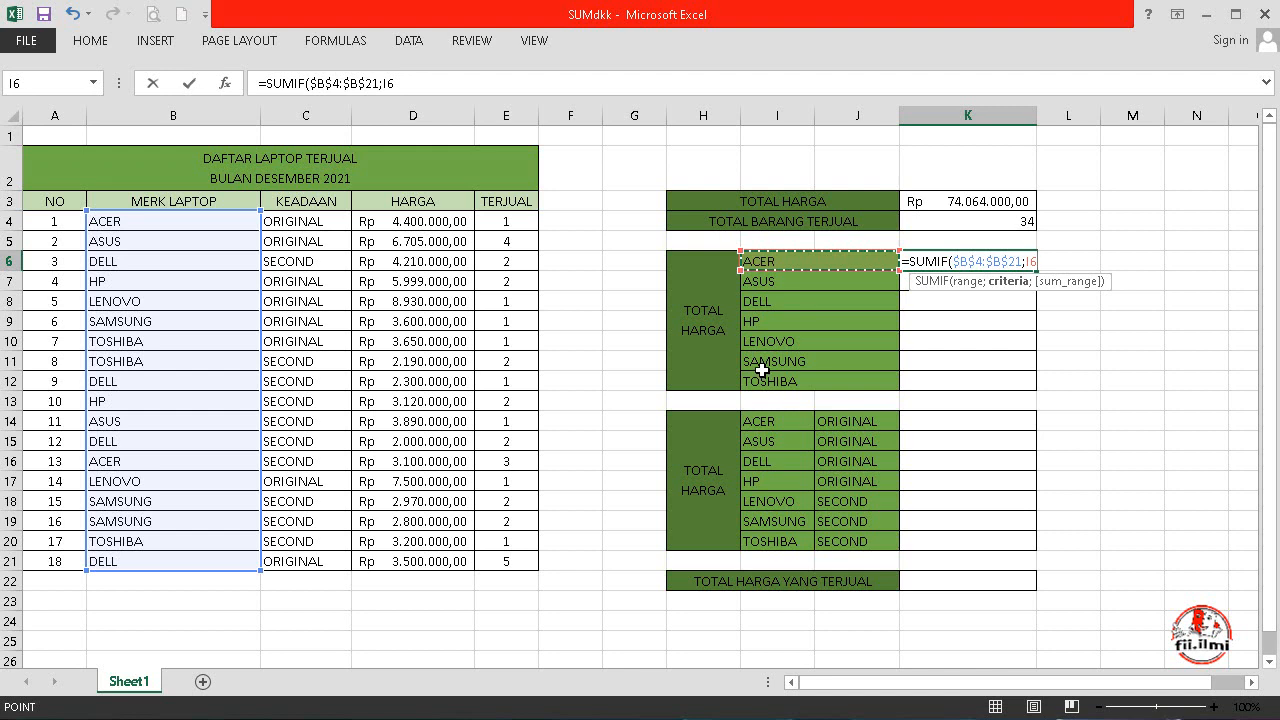
text(;)
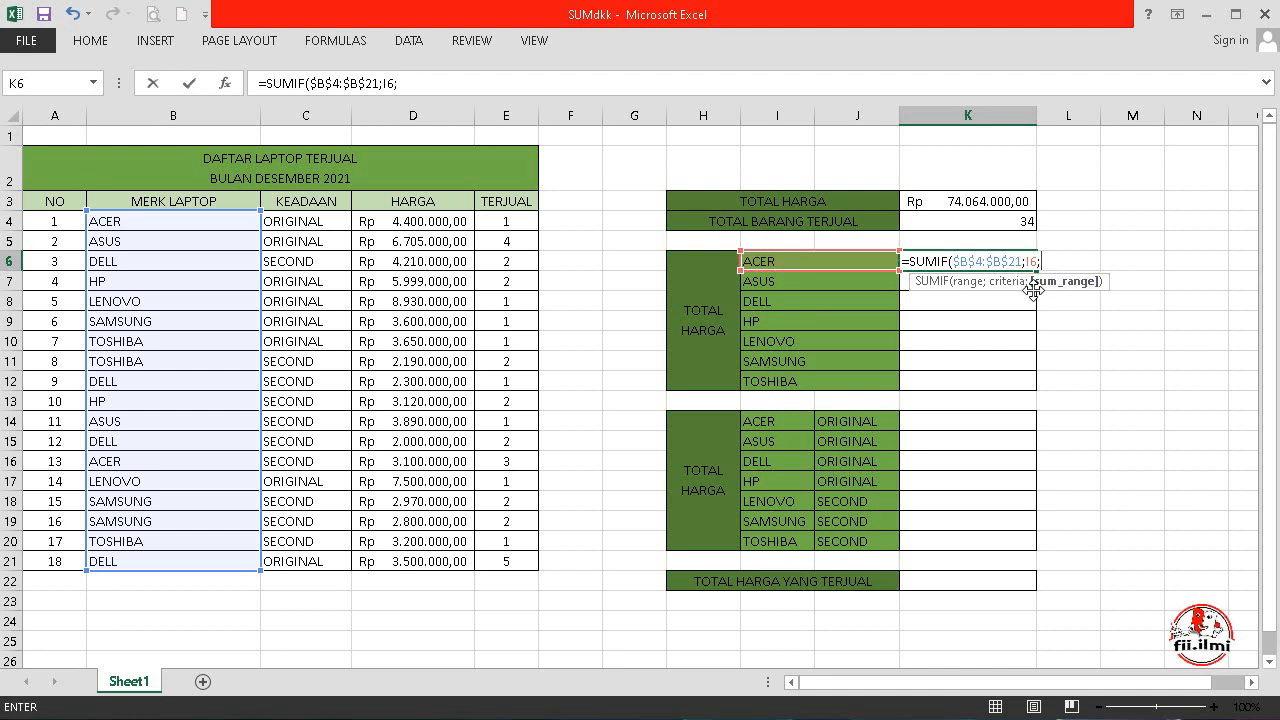
drag(403, 230, 411, 563)
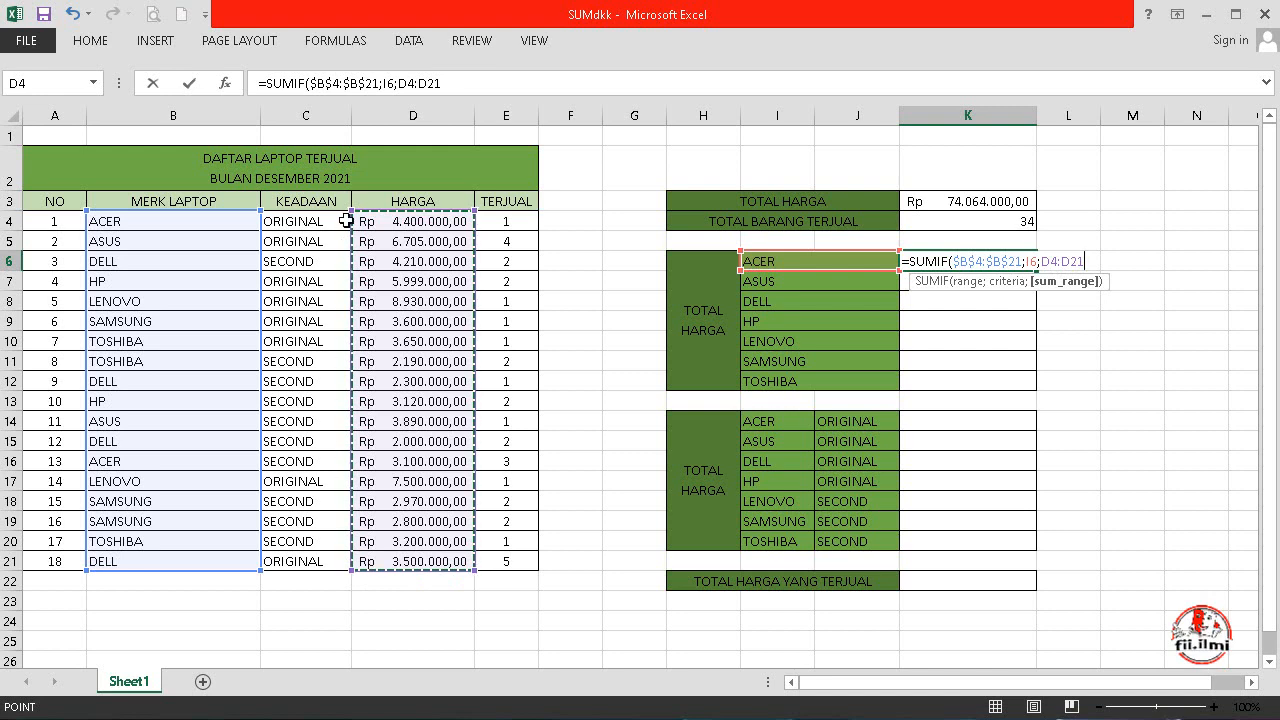
key(F4)
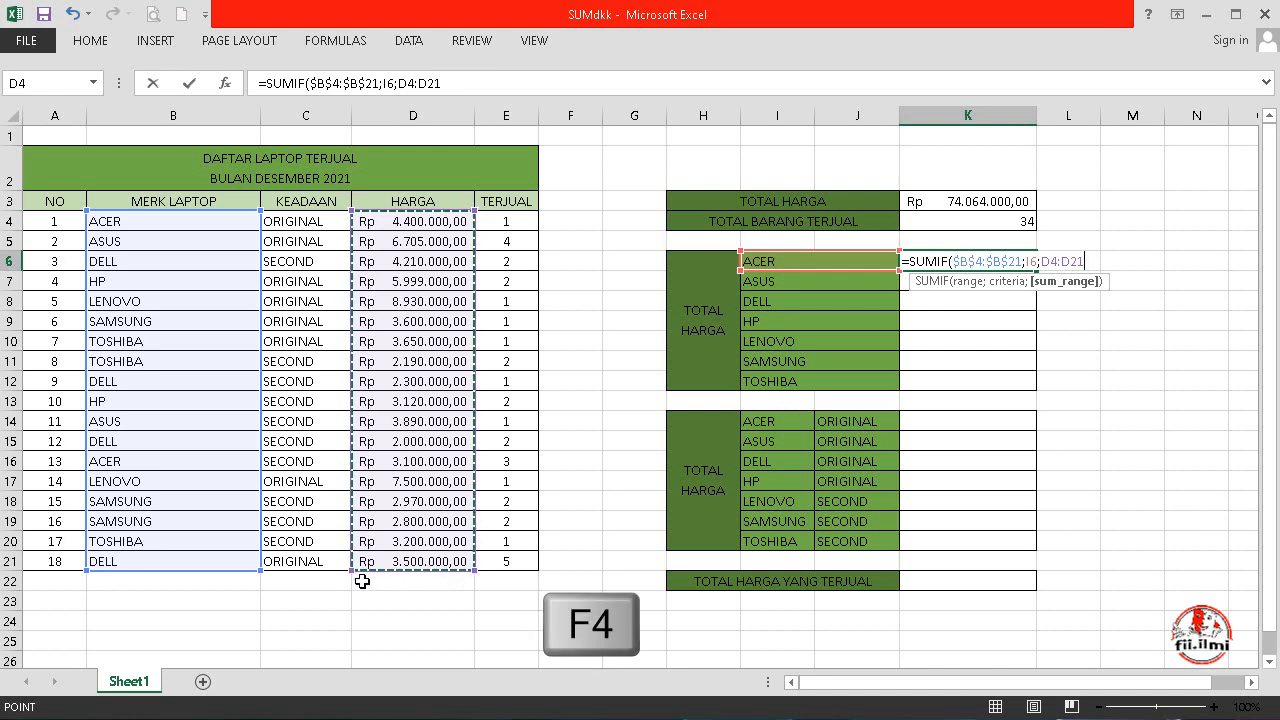
key(F4)
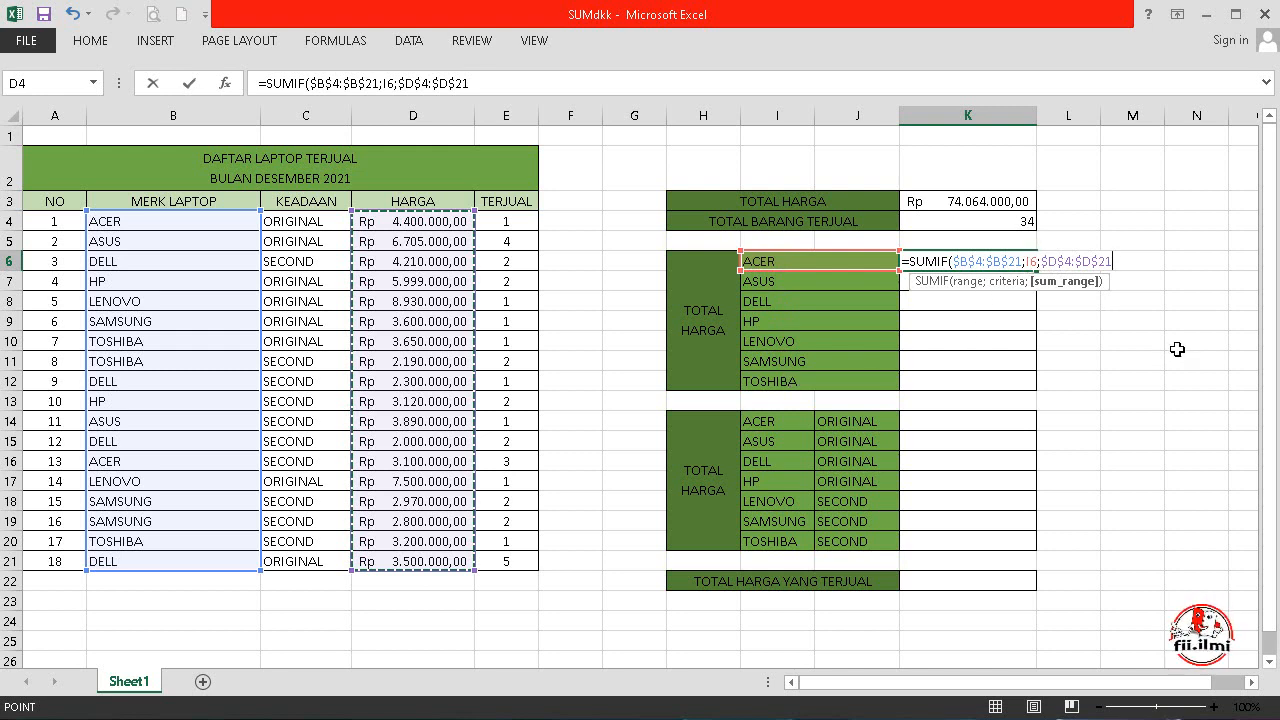
text())
key(Return)
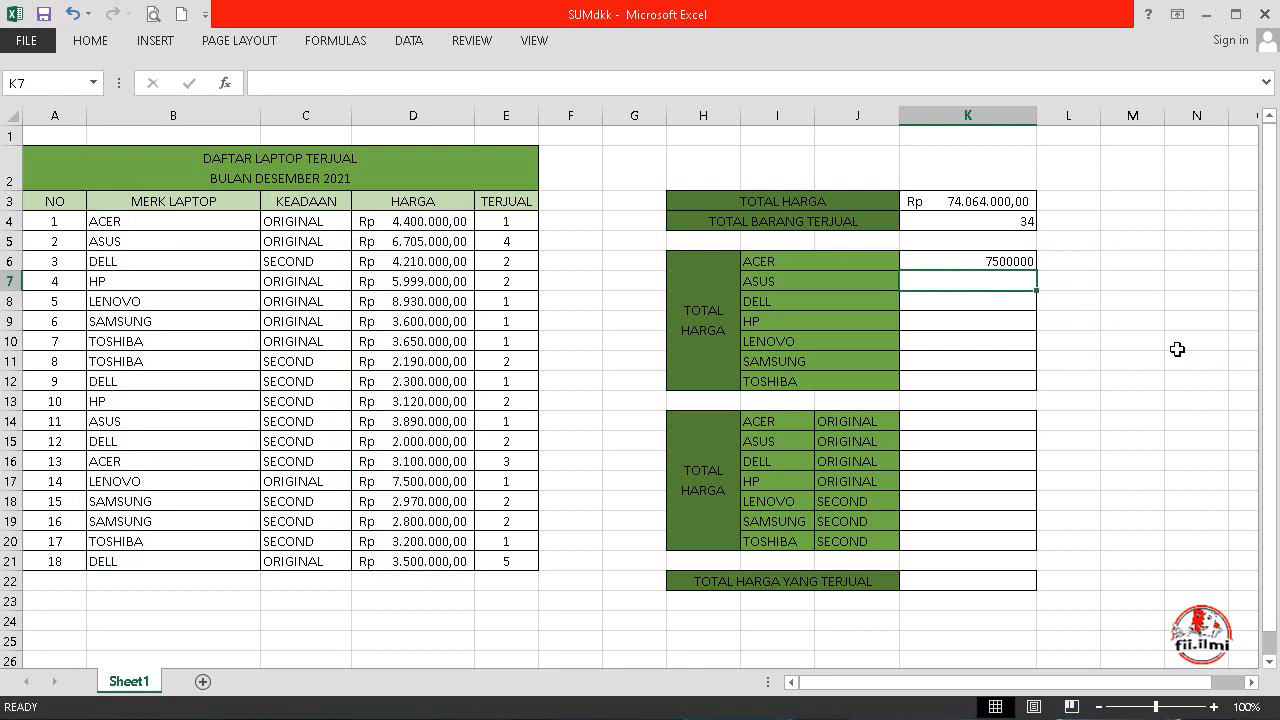
click(974, 262)
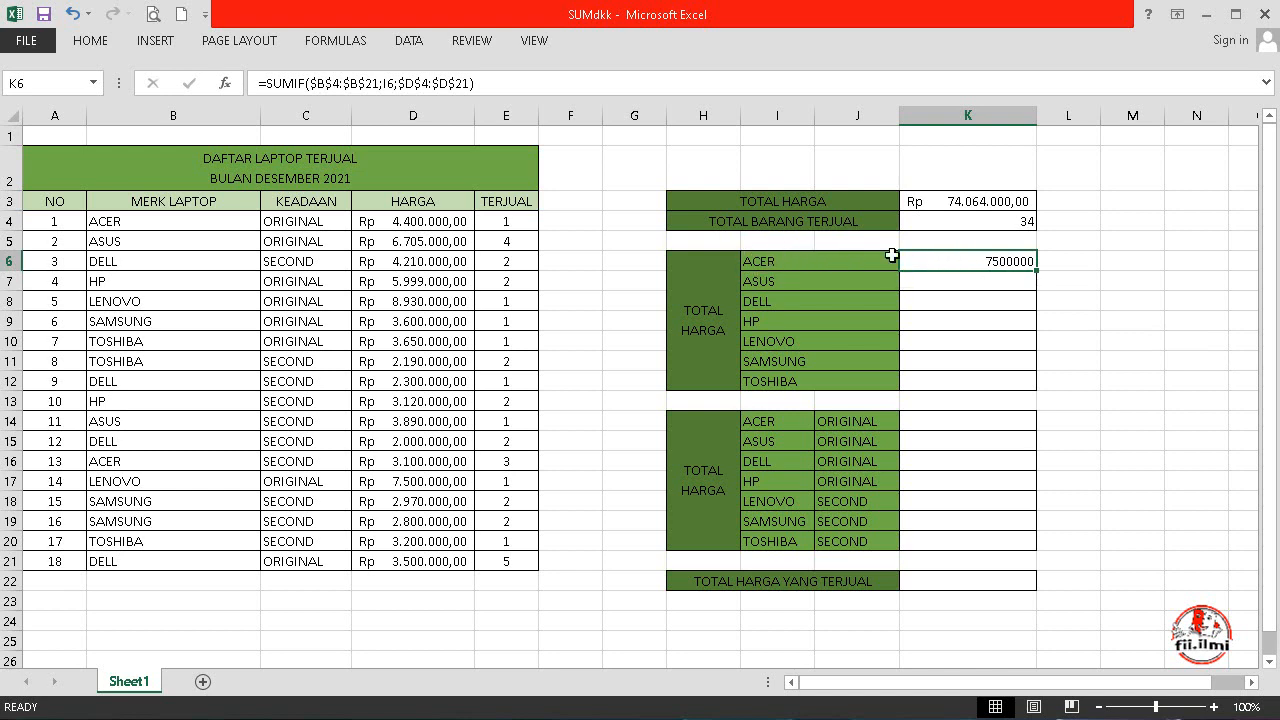
drag(1036, 270, 1040, 388)
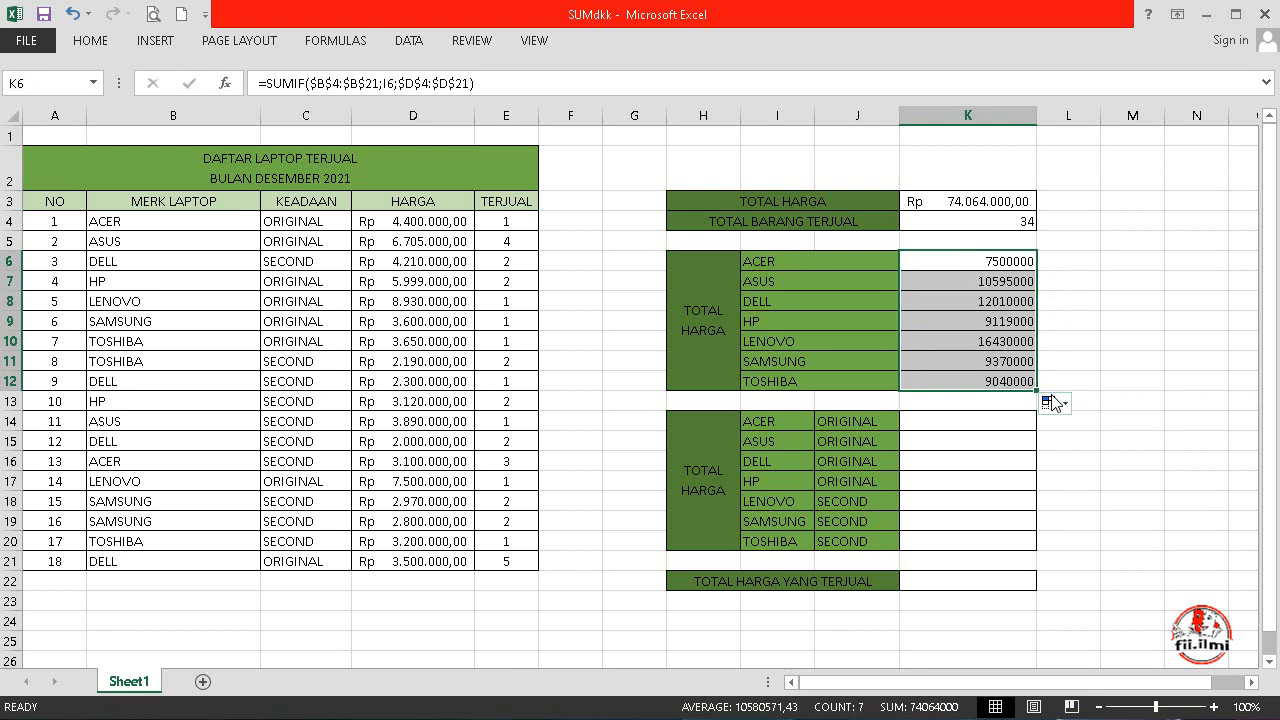
Check the cell references of the copied SUMIF formulas in the ASUS cell K7 and the TOSHIBA cell K12
double_click(990, 282)
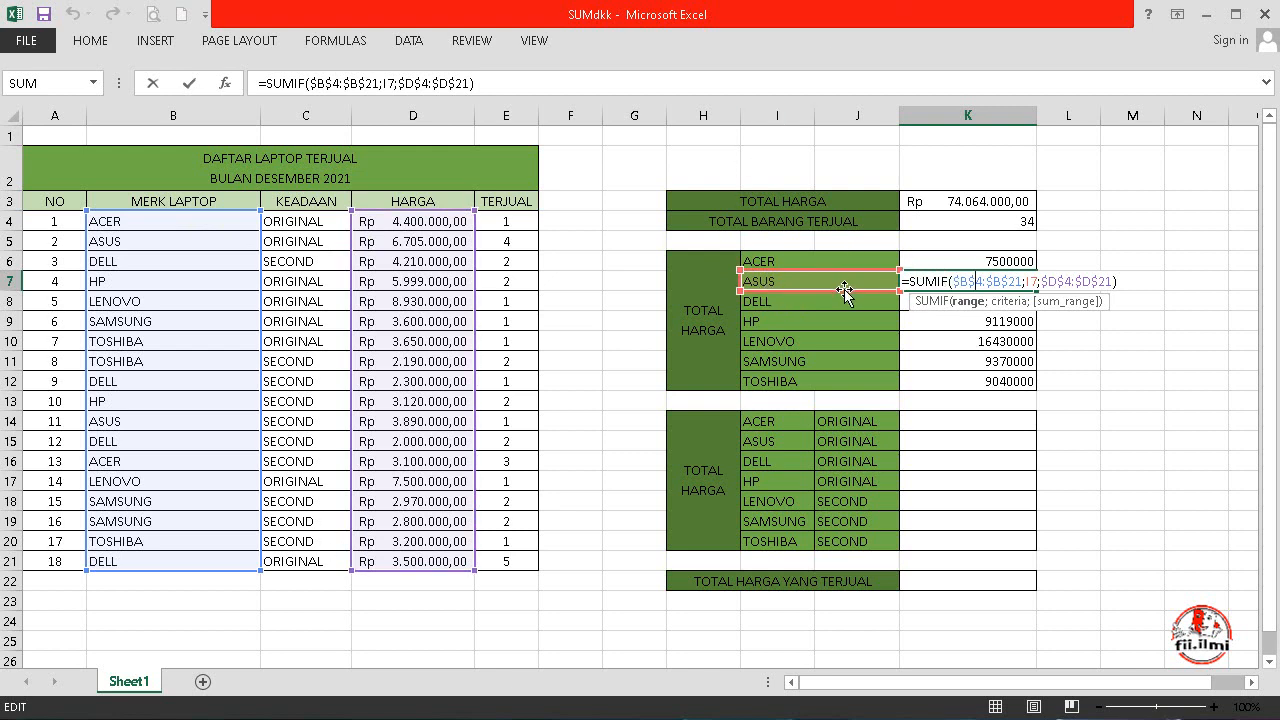
key(Return)
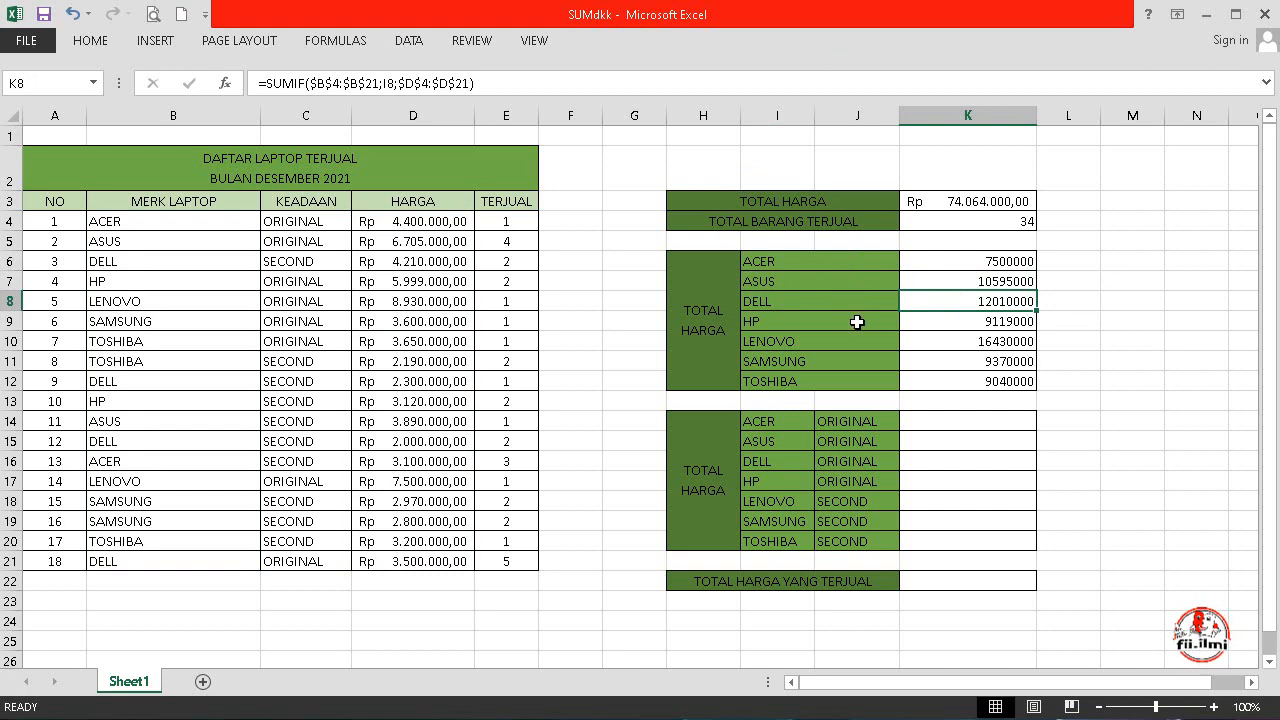
double_click(949, 380)
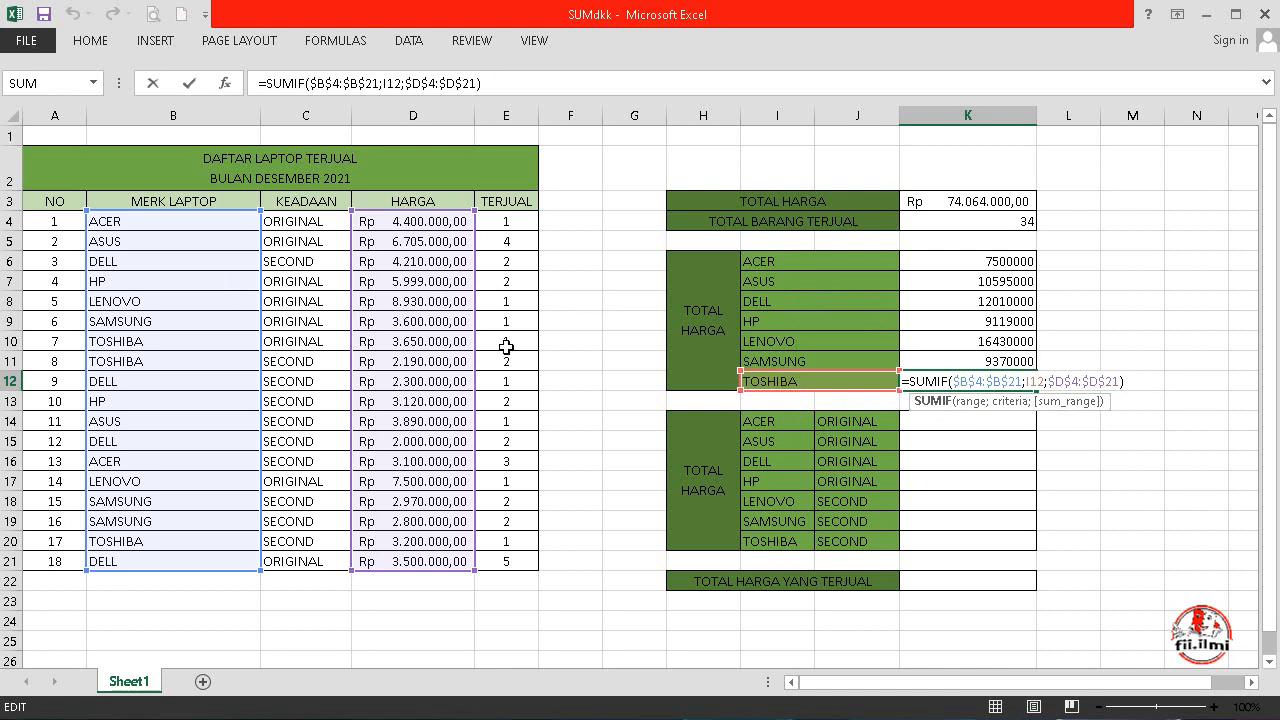
key(Return)
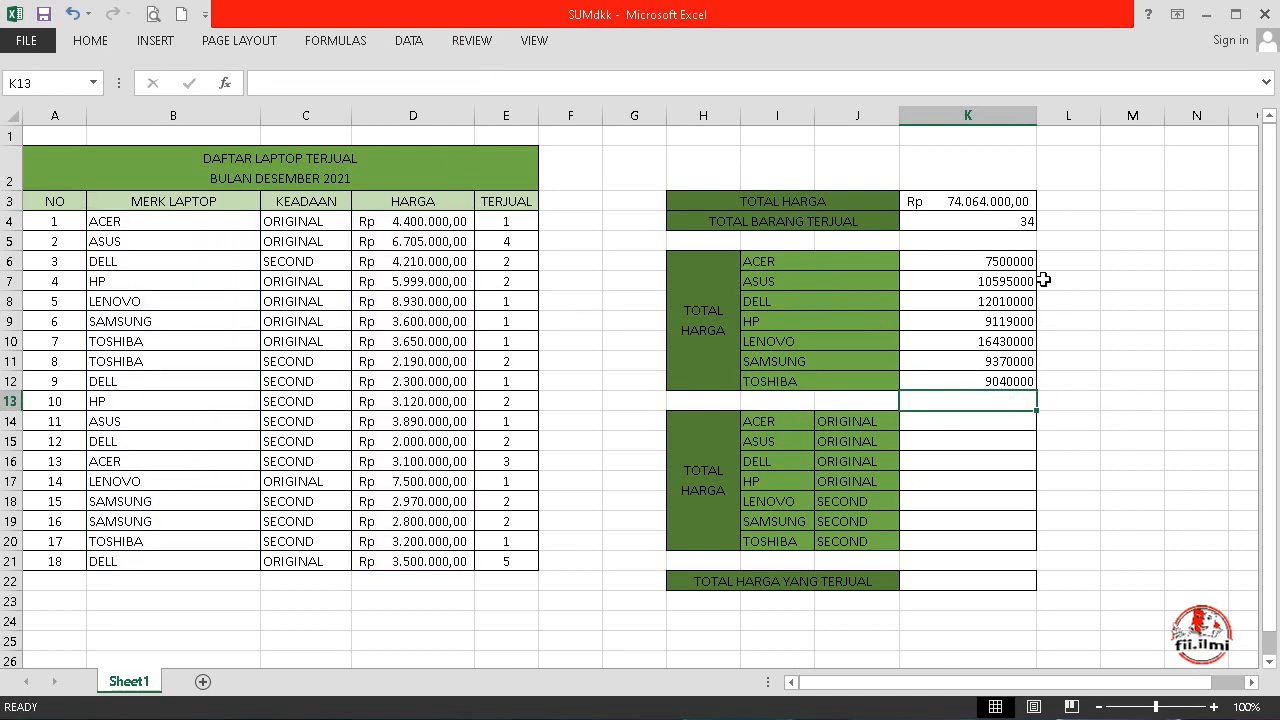
Format the brand totals in K6:K12 with the Accounting number format
drag(994, 259, 988, 389)
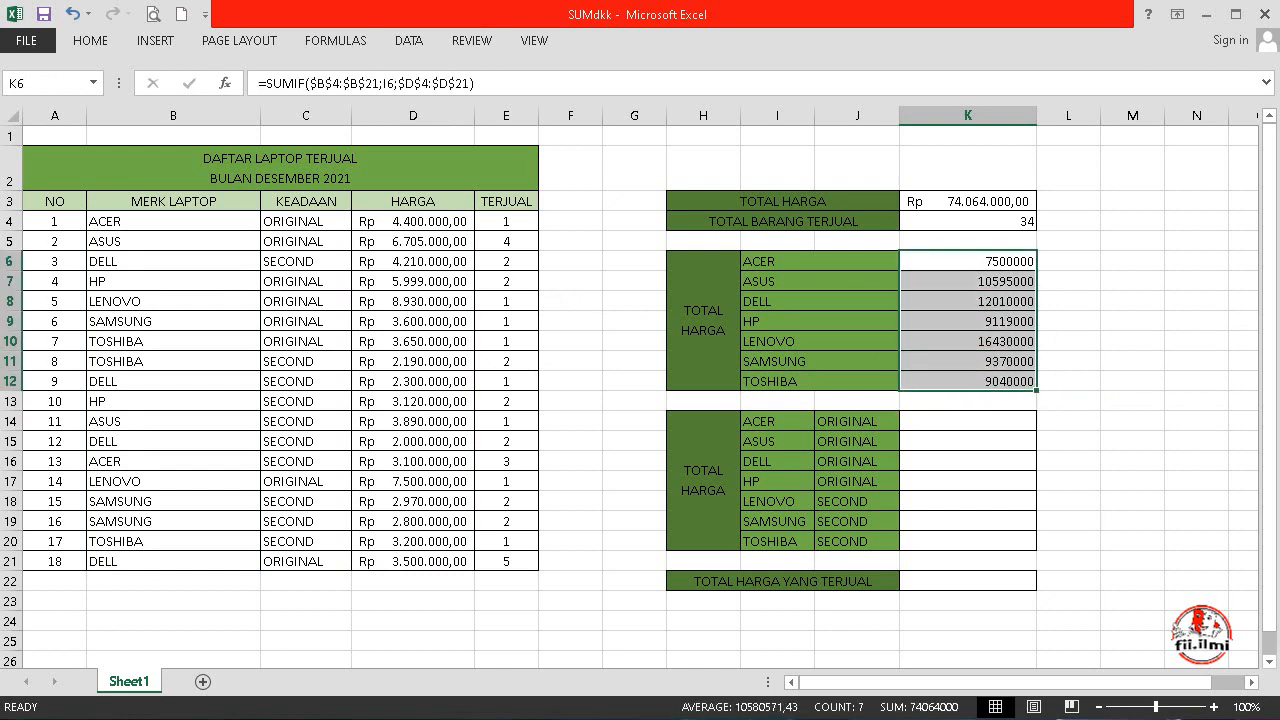
click(90, 40)
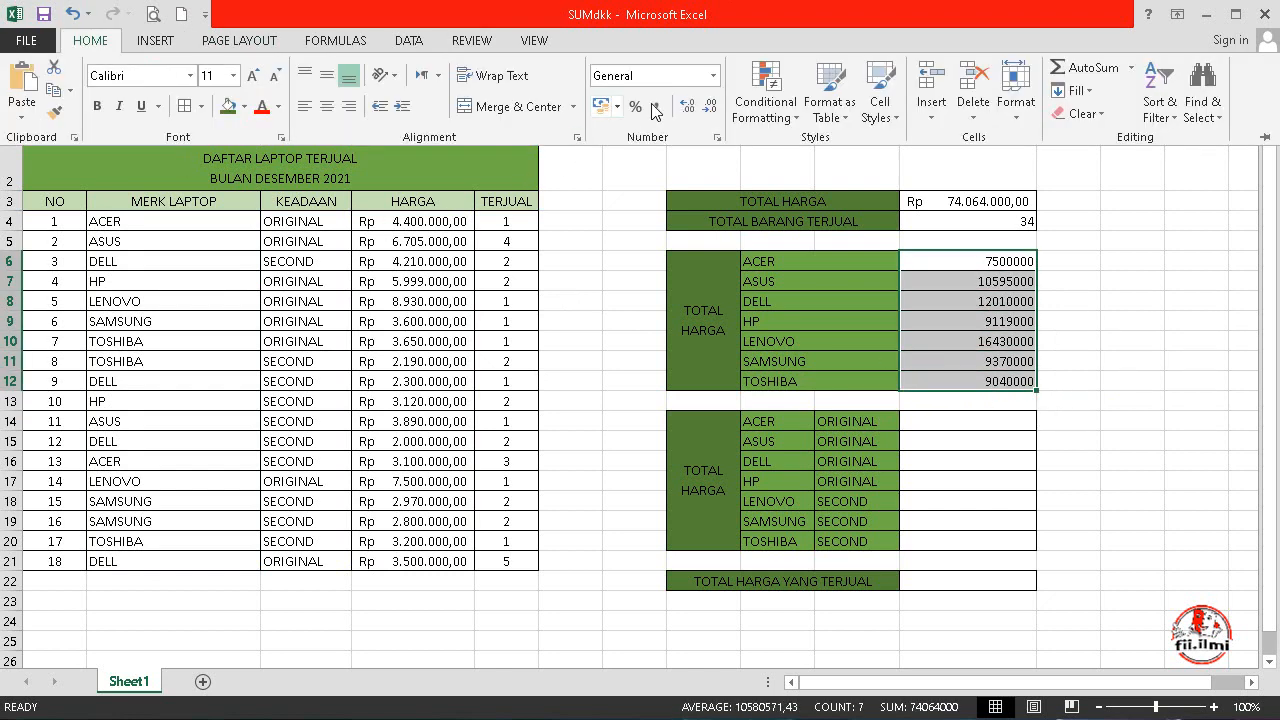
click(713, 75)
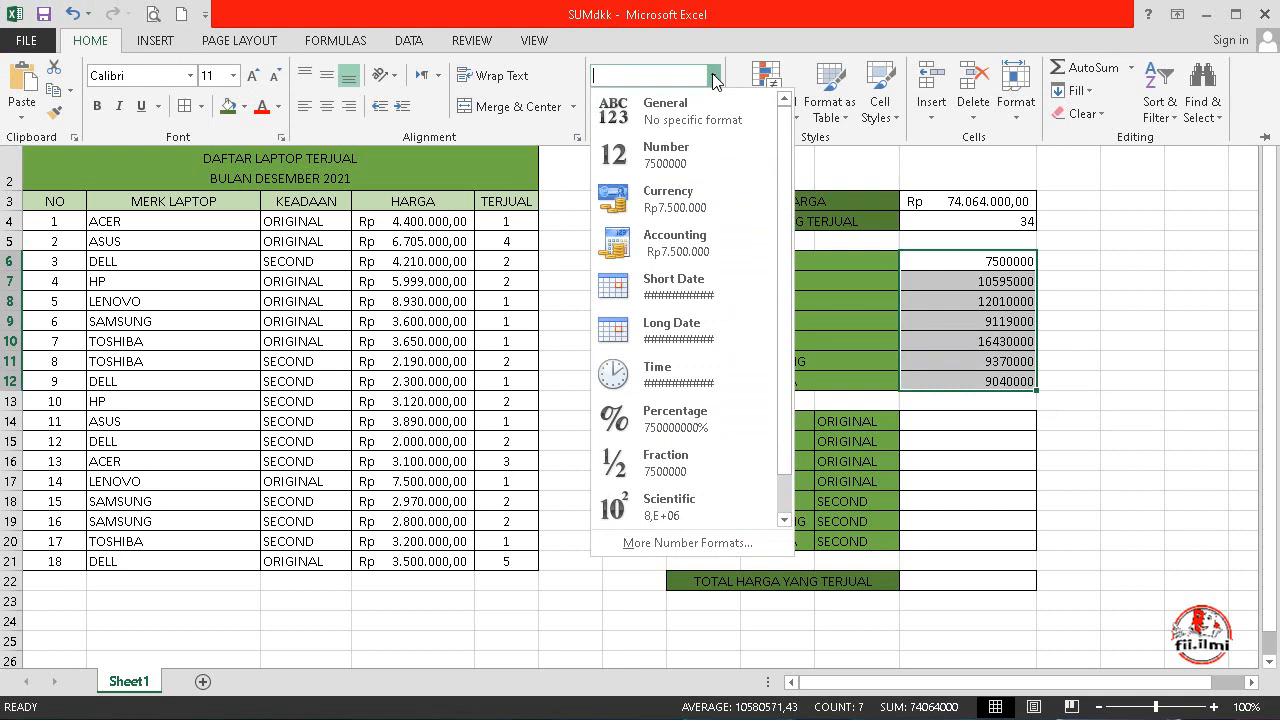
click(670, 243)
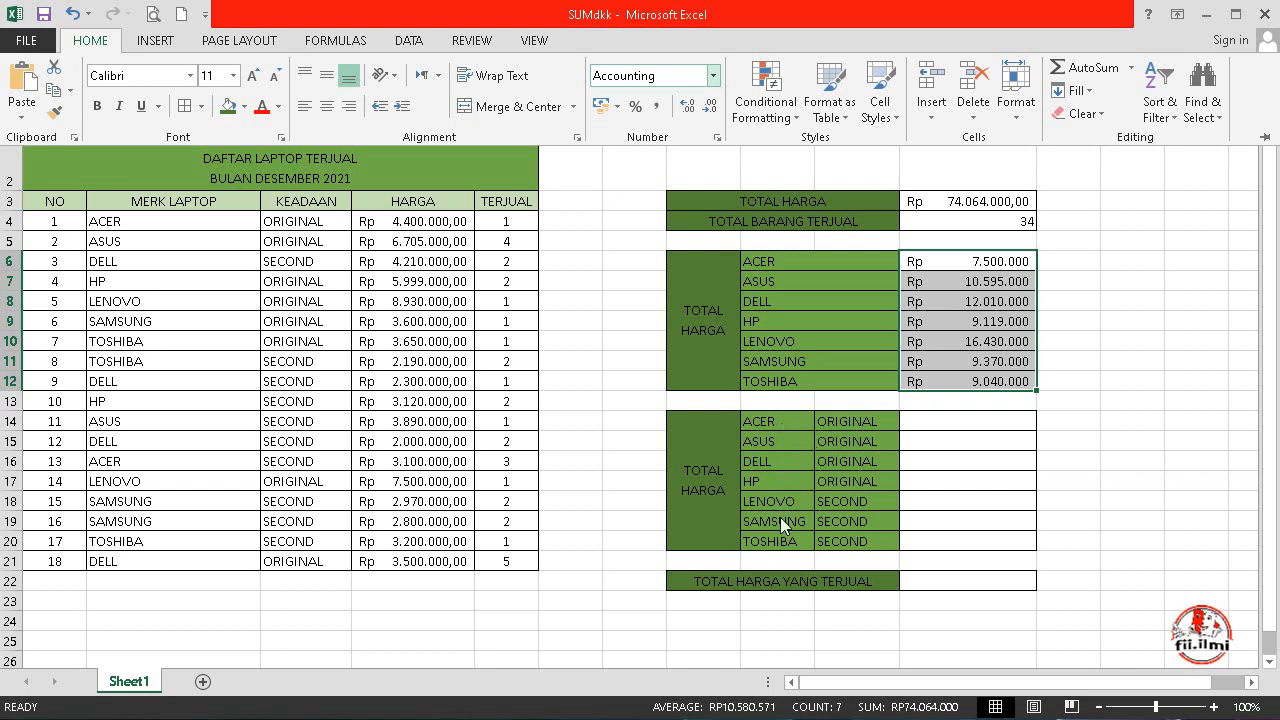
key(ctrl+F1)
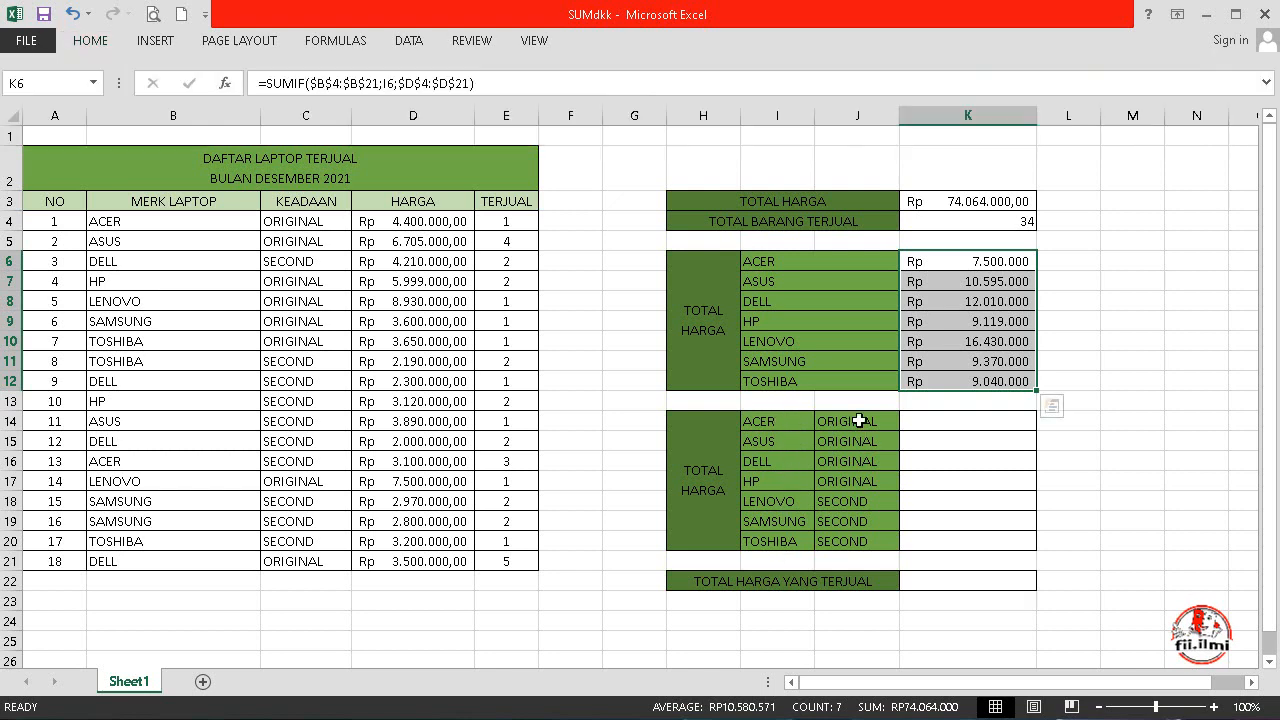
Examine the two criteria of the first brand-and-condition row, the brand in I14 and the condition in J14
click(840, 425)
click(760, 428)
click(841, 430)
click(768, 424)
click(854, 423)
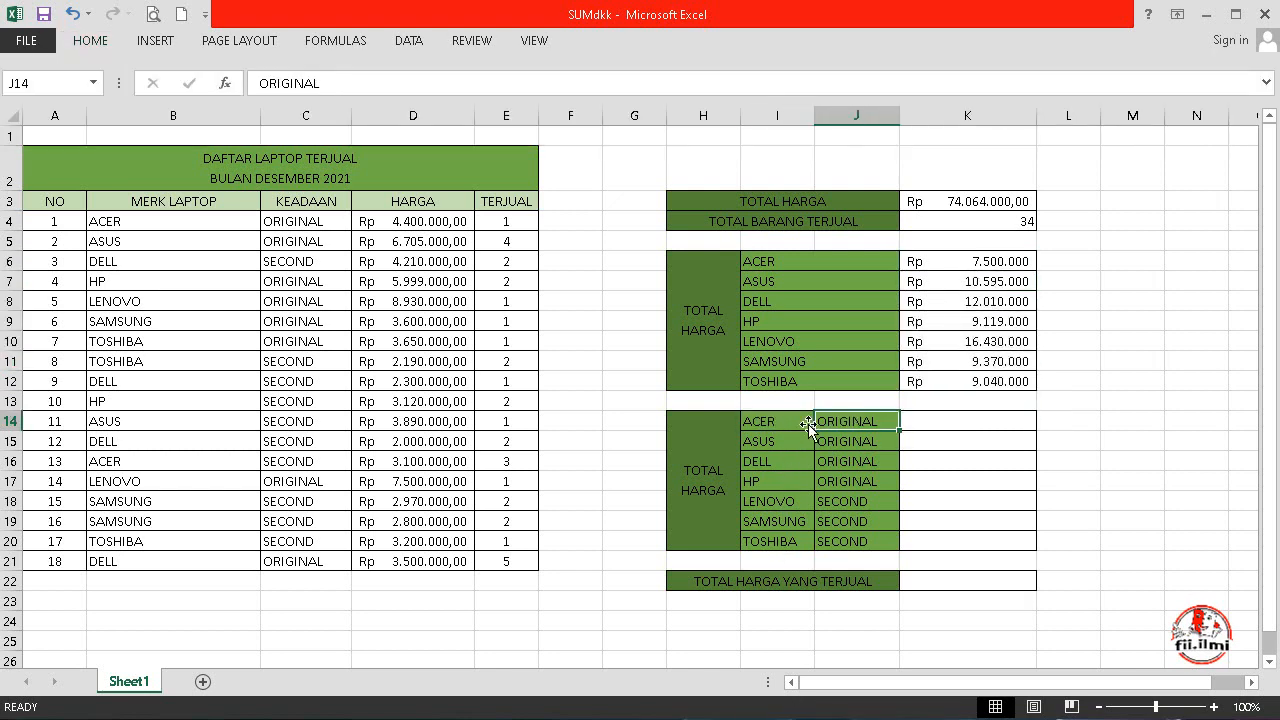
click(780, 426)
click(848, 426)
Begin a SUMIFS formula in the ACER ORIGINAL total cell K14 with the absolute sum range $D$4:$D$21
click(957, 423)
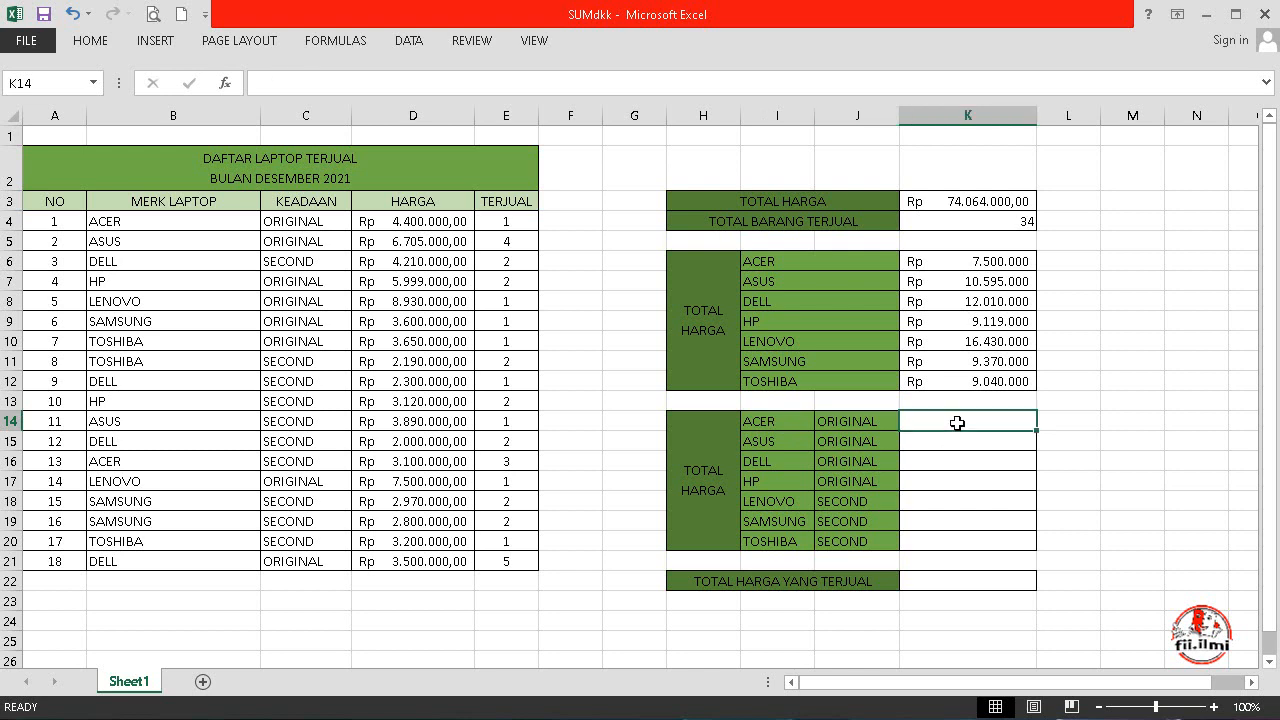
text(=)
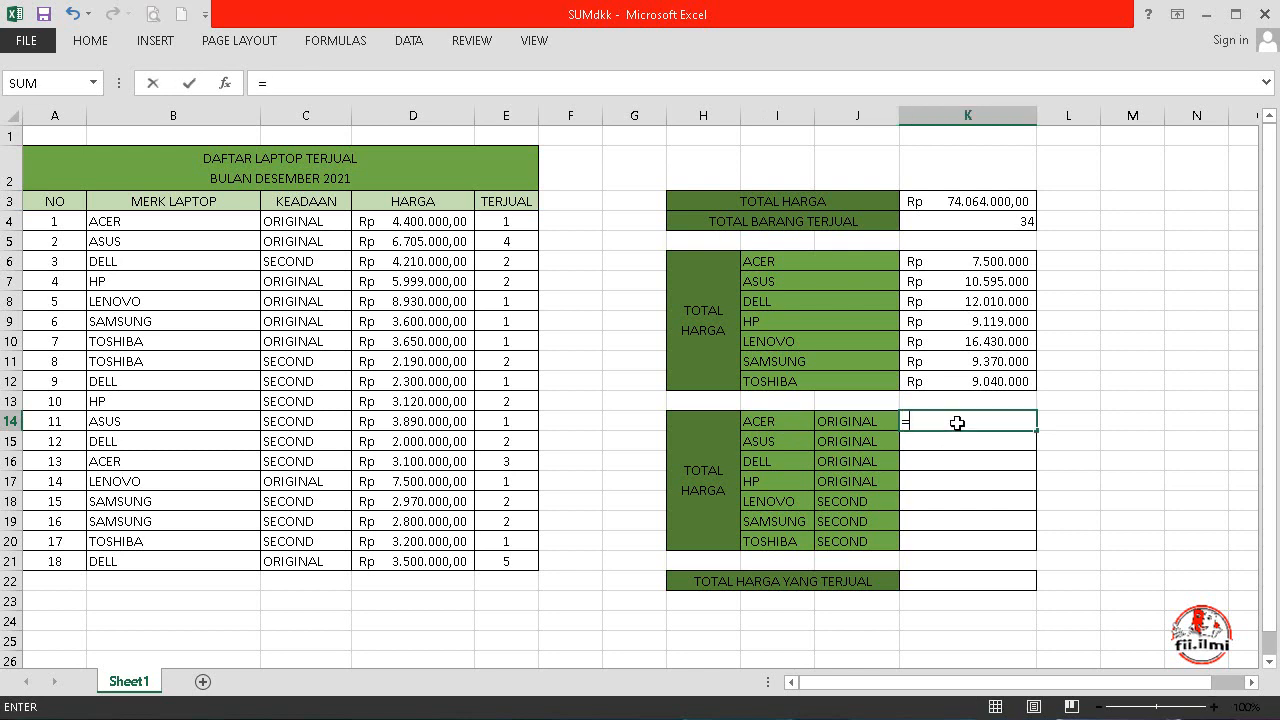
text(SUMIF)
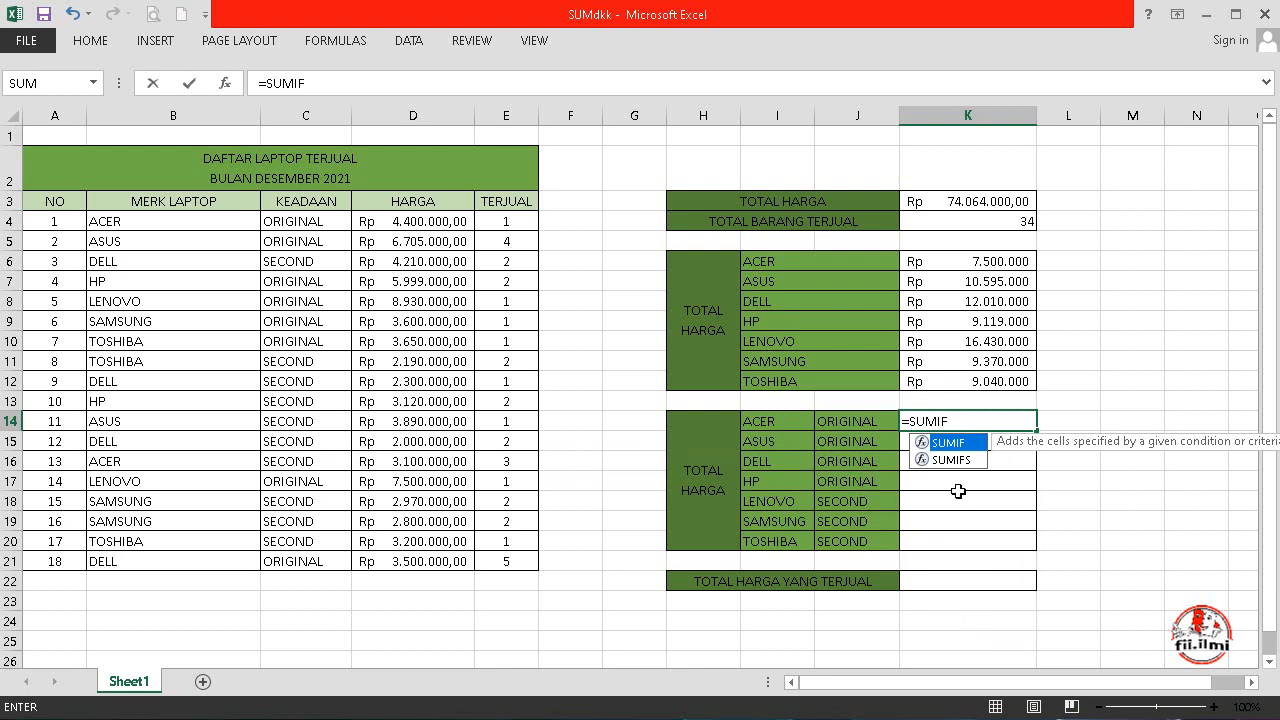
text(S)
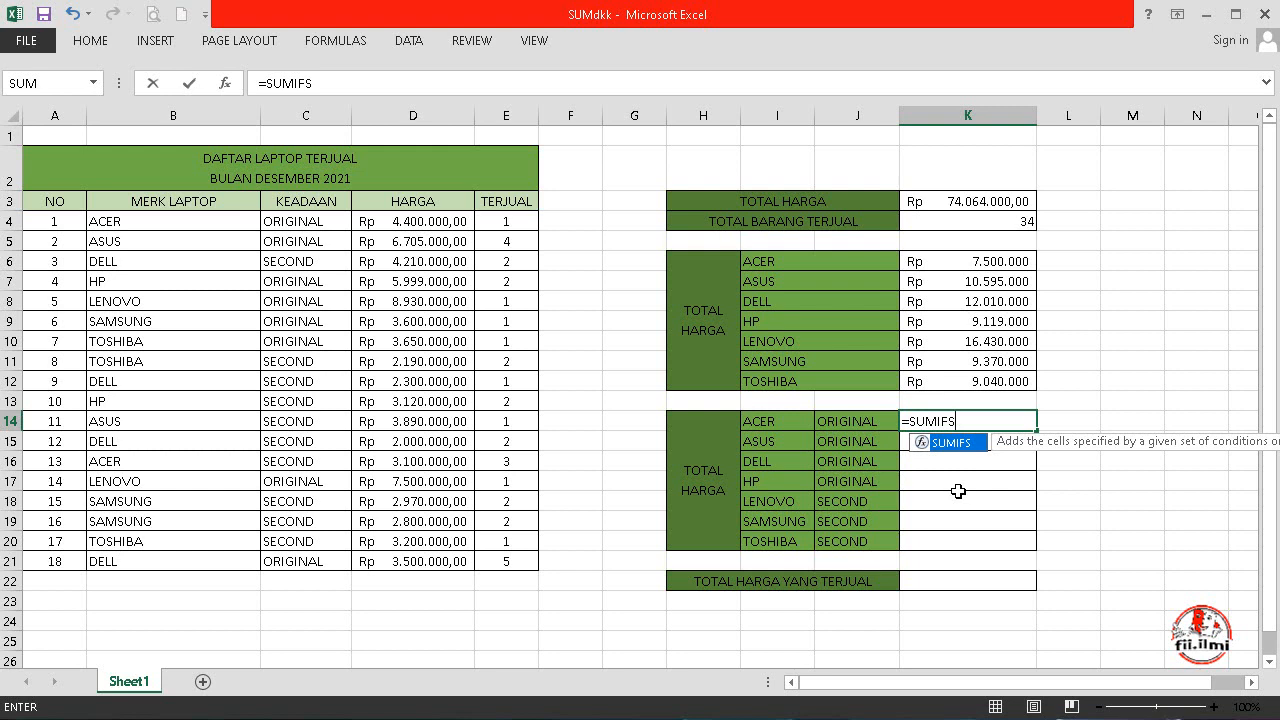
text(()
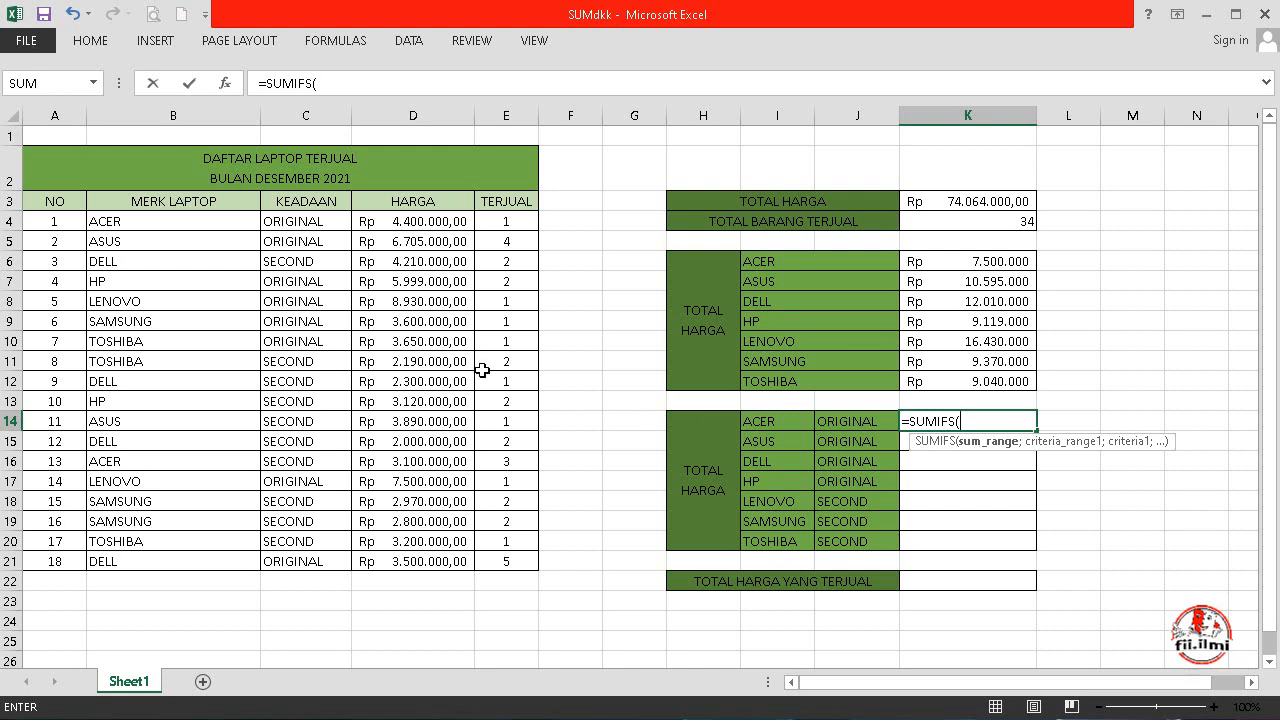
drag(403, 219, 400, 566)
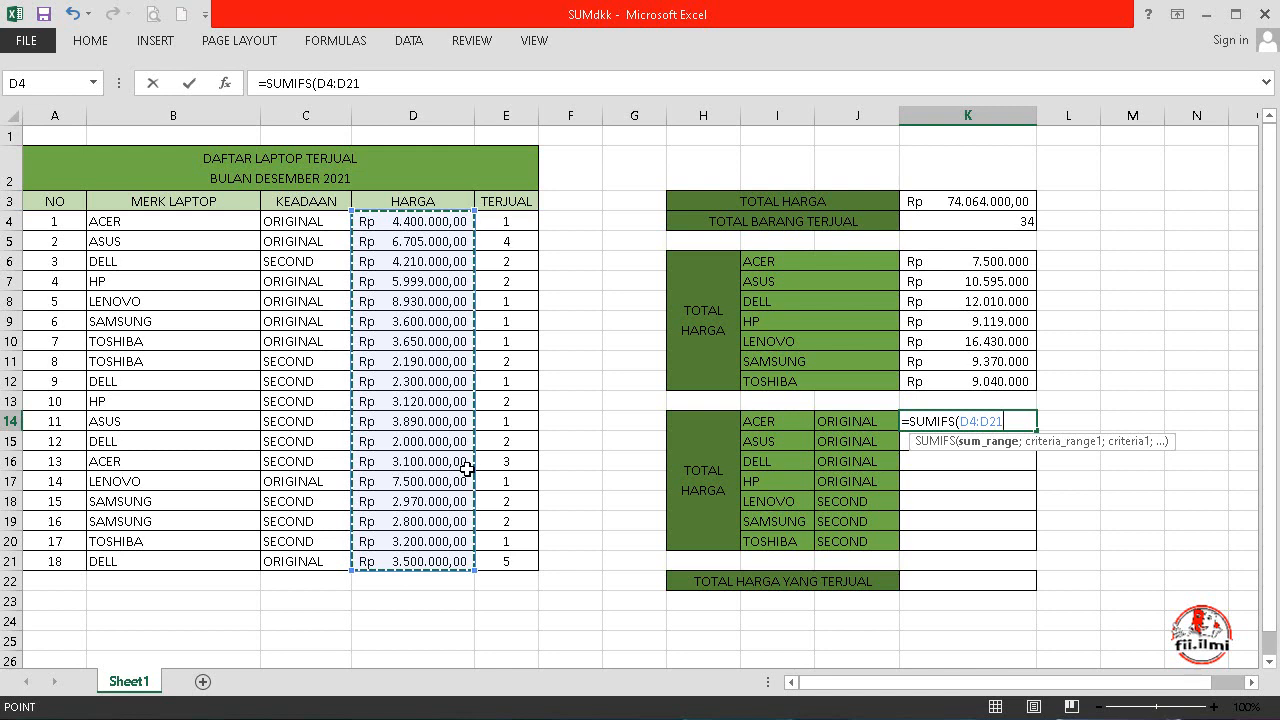
key(F4)
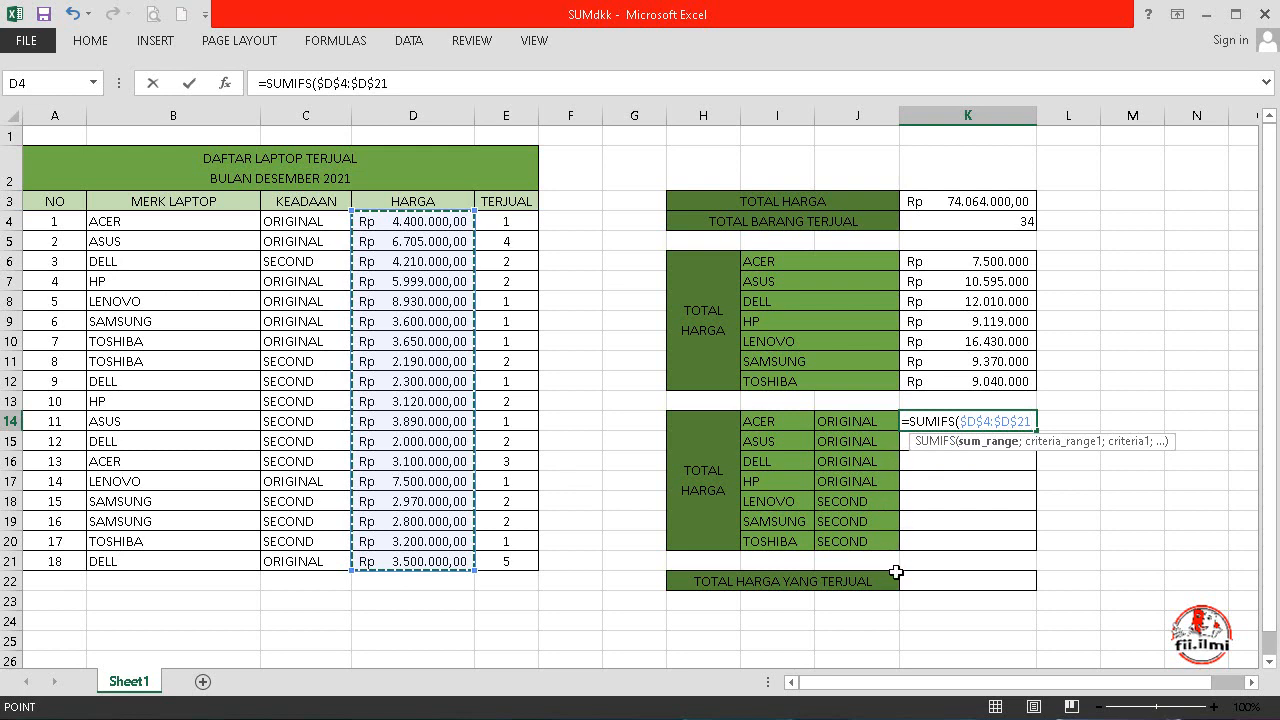
text(;)
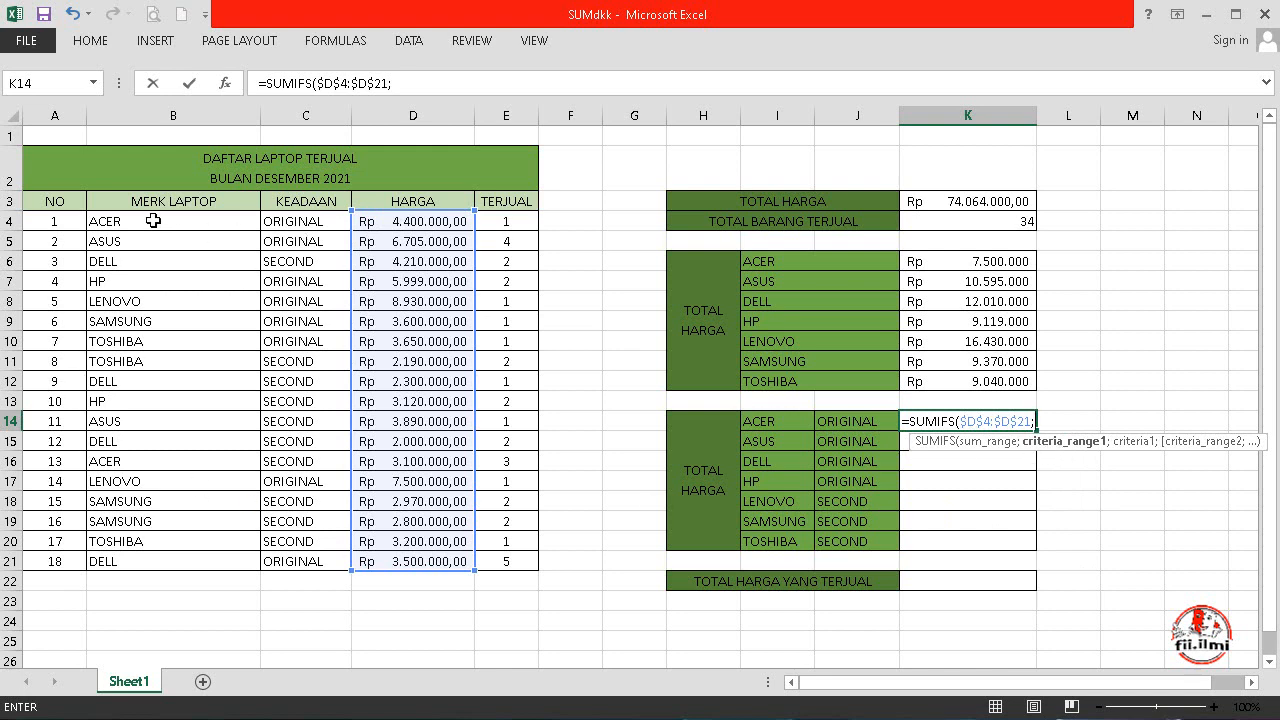
Add the absolute brand range $B$4:$B$21 with criterion I14 to the K14 SUMIFS formula
drag(153, 220, 157, 558)
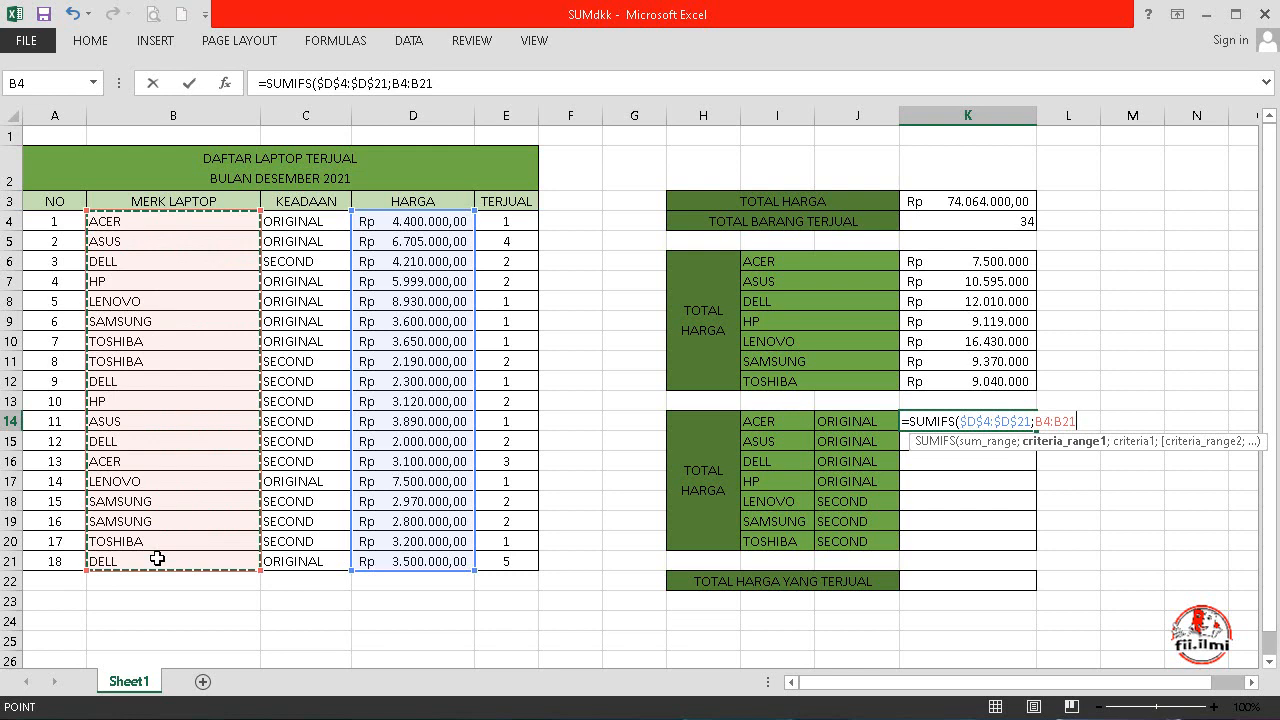
key(F4)
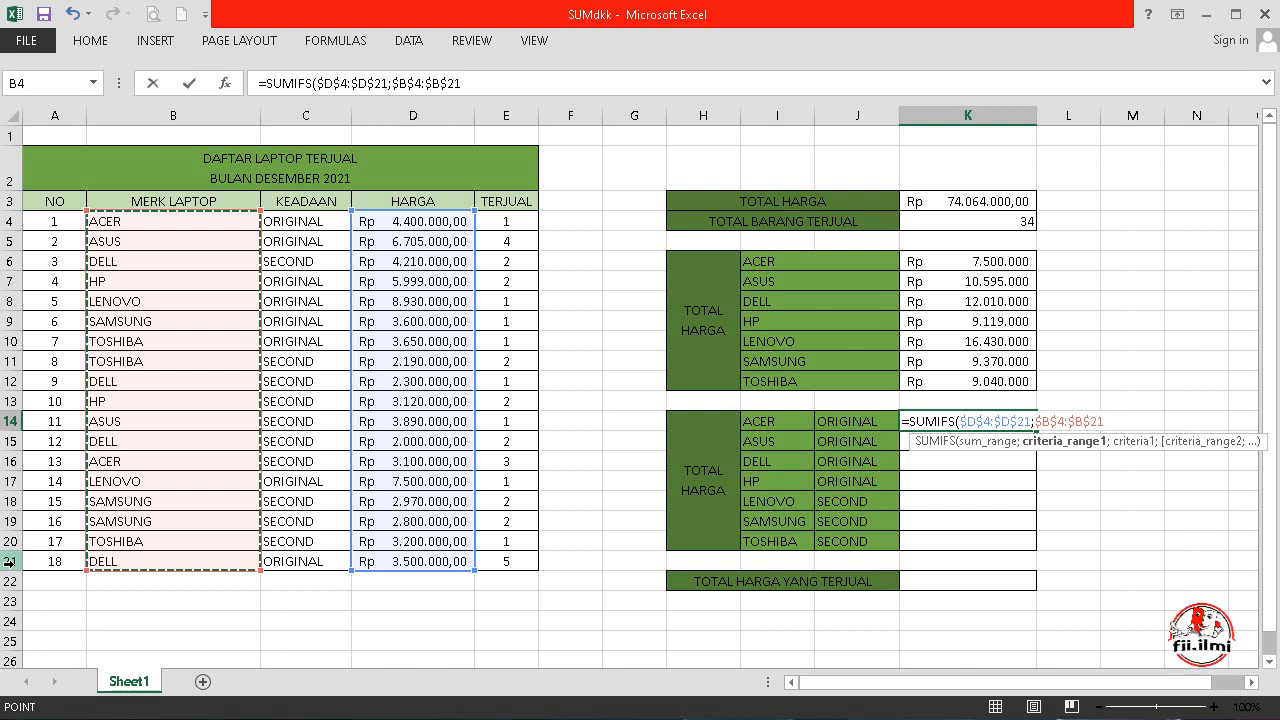
text(;)
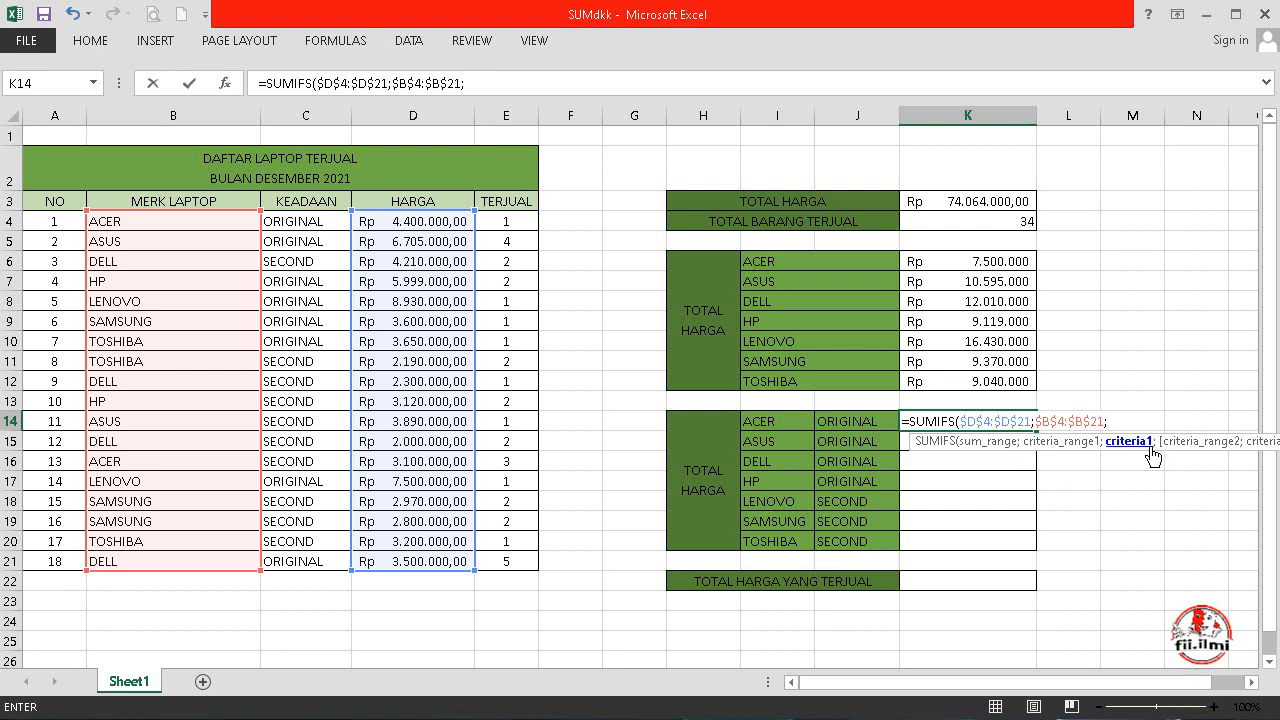
click(775, 419)
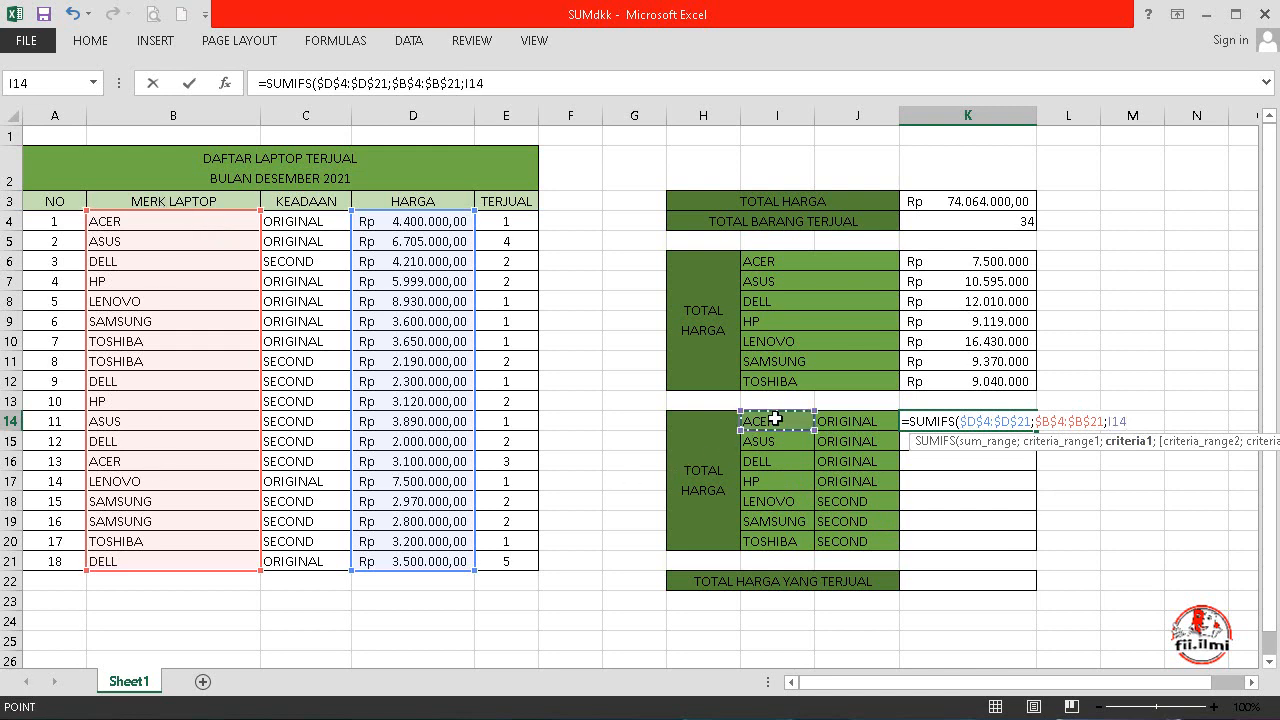
text(;)
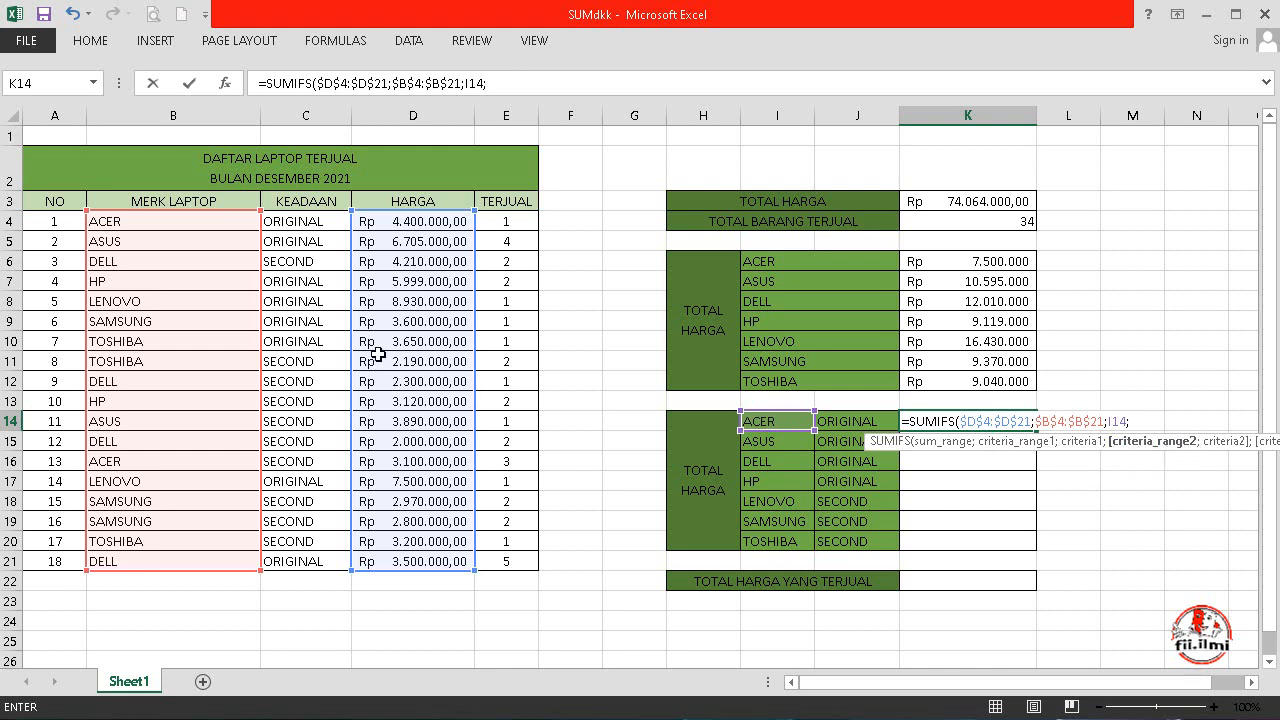
Complete the K14 SUMIFS with the absolute condition range $C$4:$C$21 and criterion J14, and fill the formula down to K20
drag(304, 216, 290, 561)
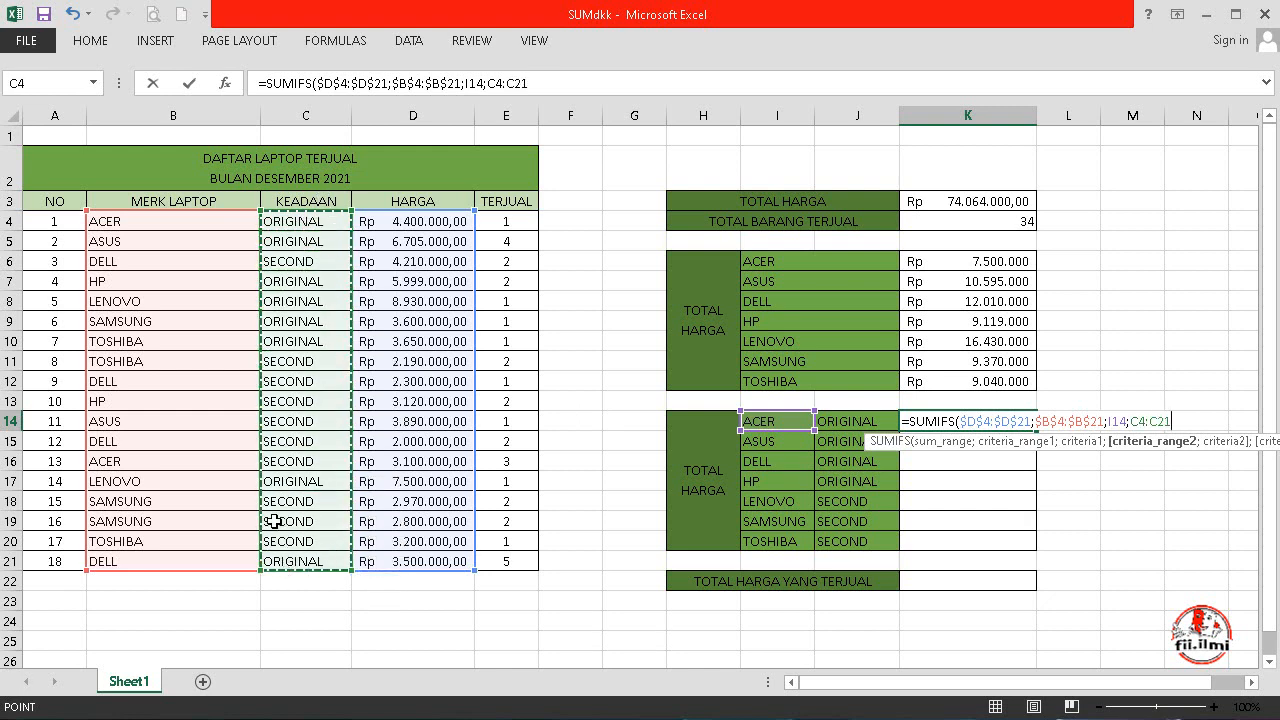
key(F4)
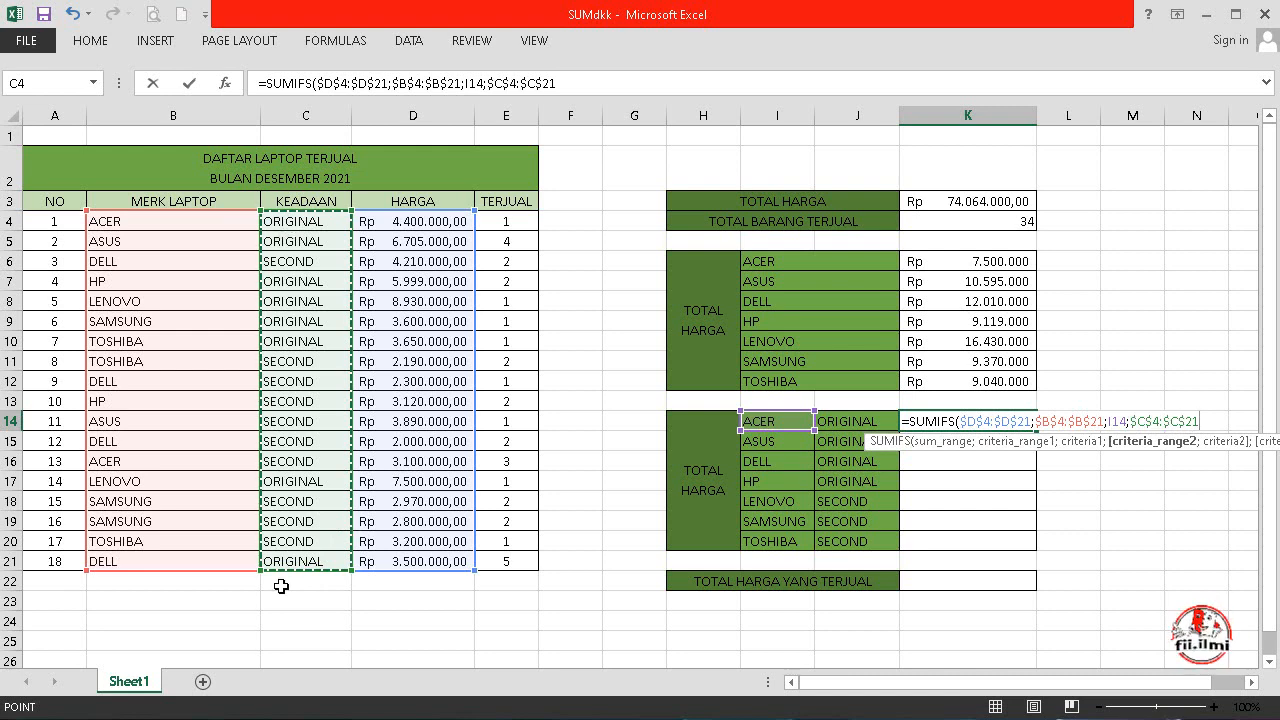
text(;)
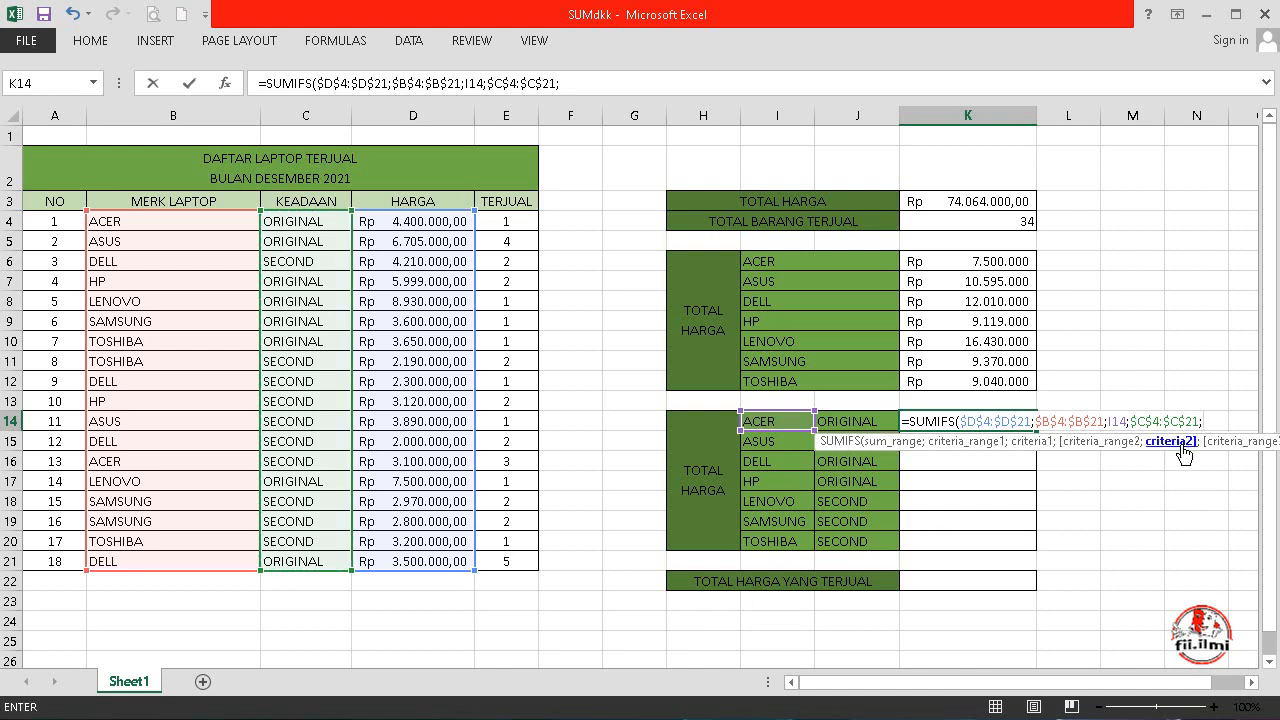
click(858, 421)
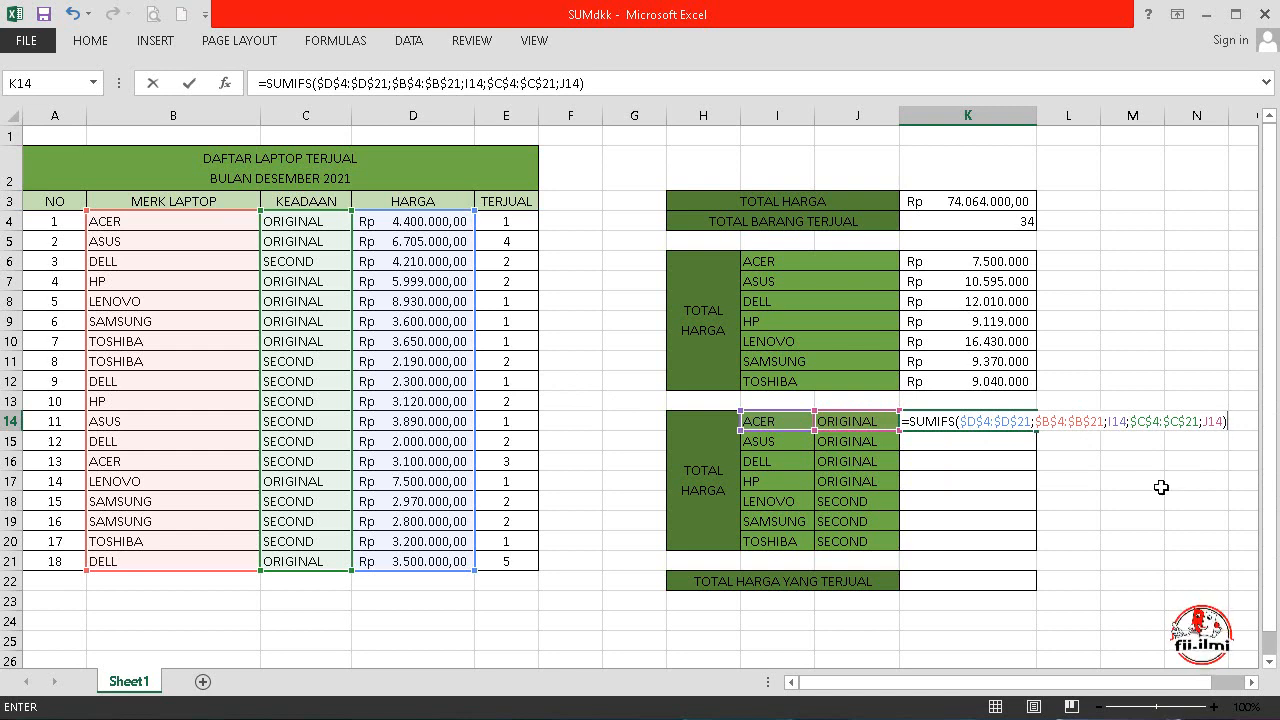
key(Return)
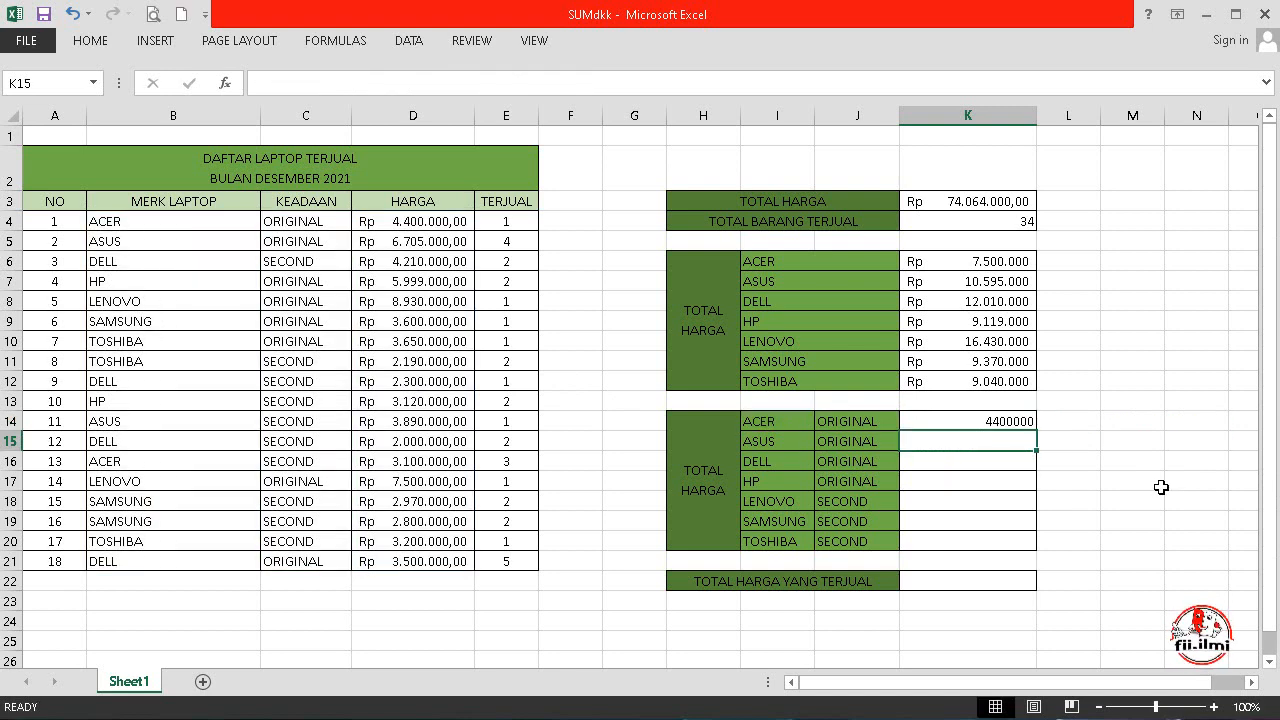
click(982, 418)
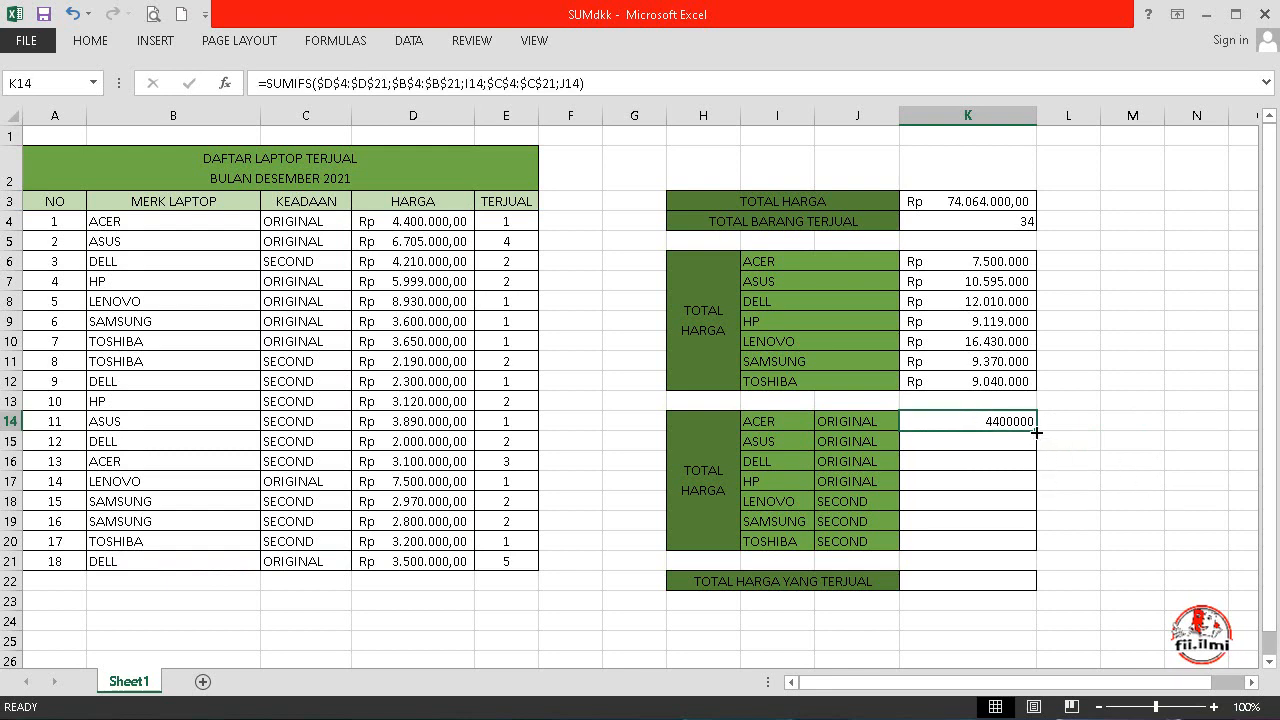
drag(1036, 432, 1040, 552)
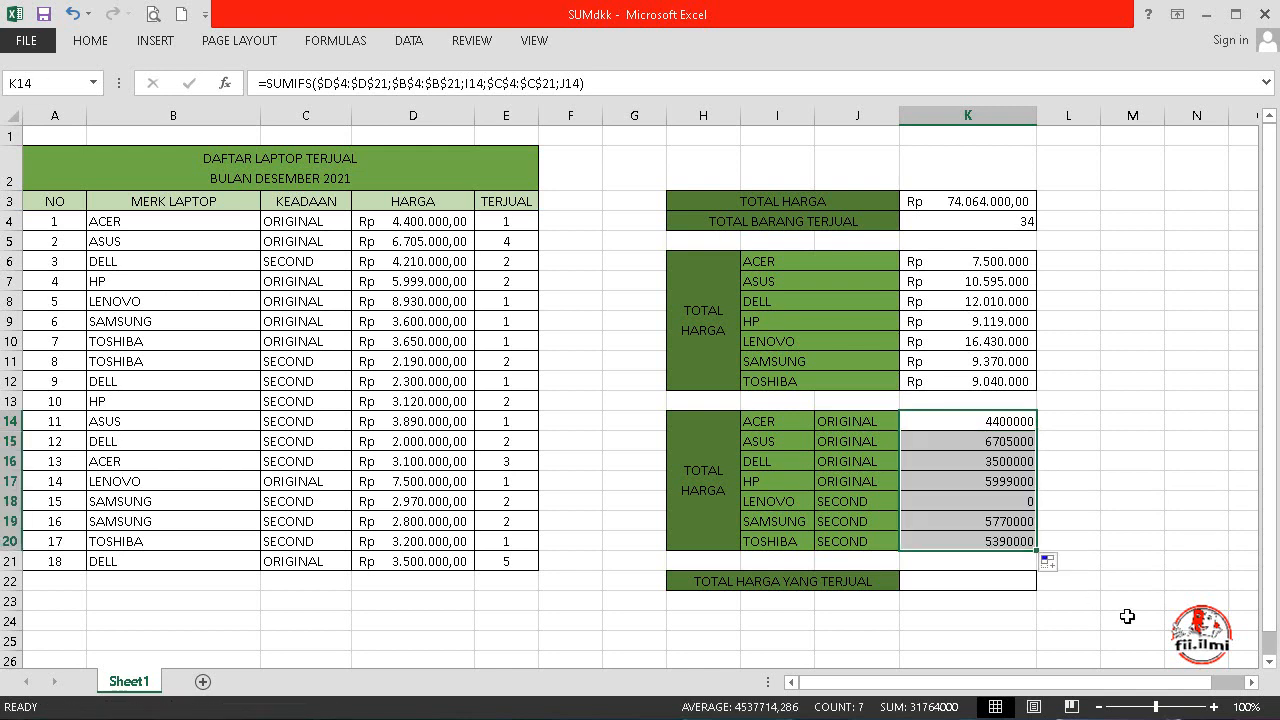
Check the LENOVO SECOND total in K18 against the conditions and prices of the LENOVO rows and the LENOVO total in K10
click(995, 500)
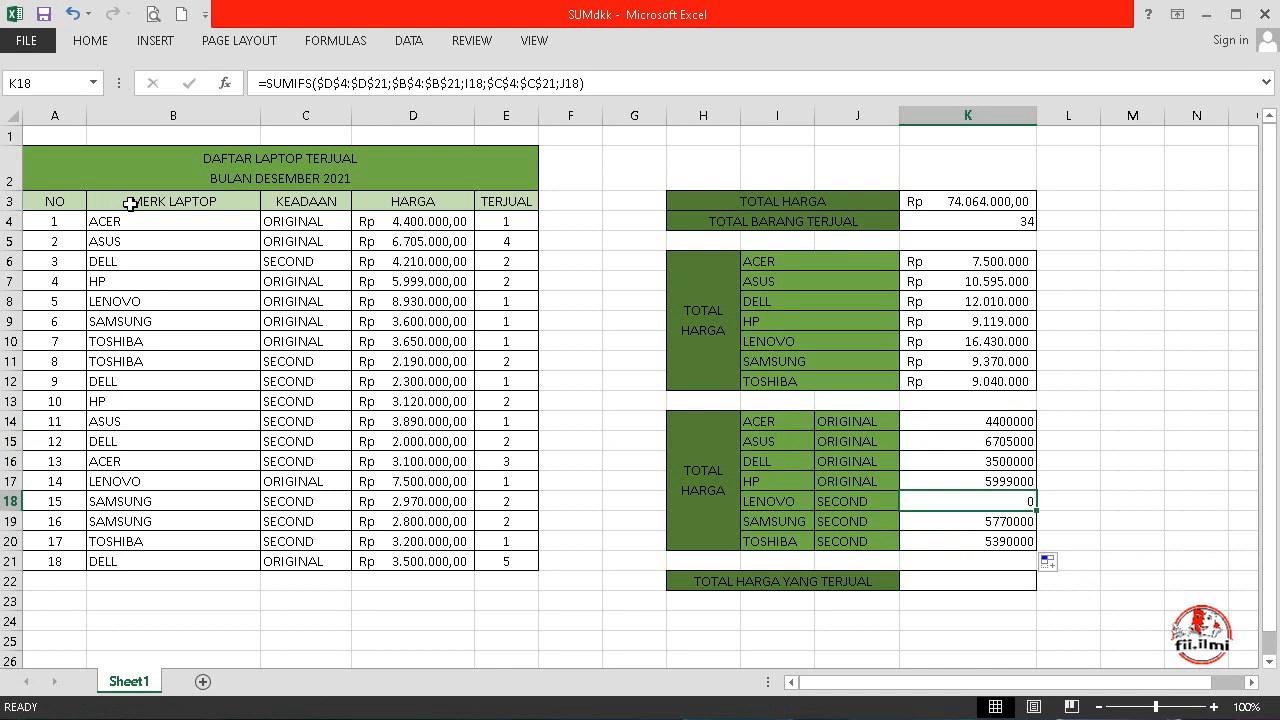
click(135, 298)
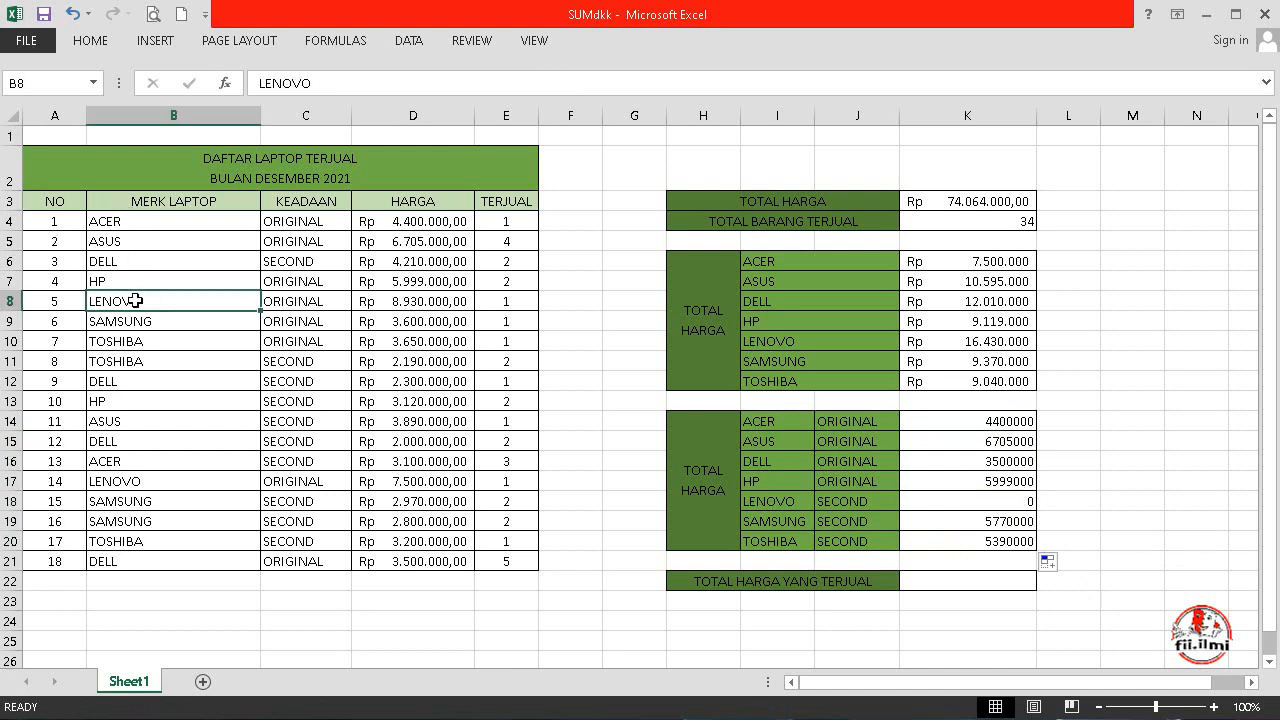
click(285, 302)
click(112, 480)
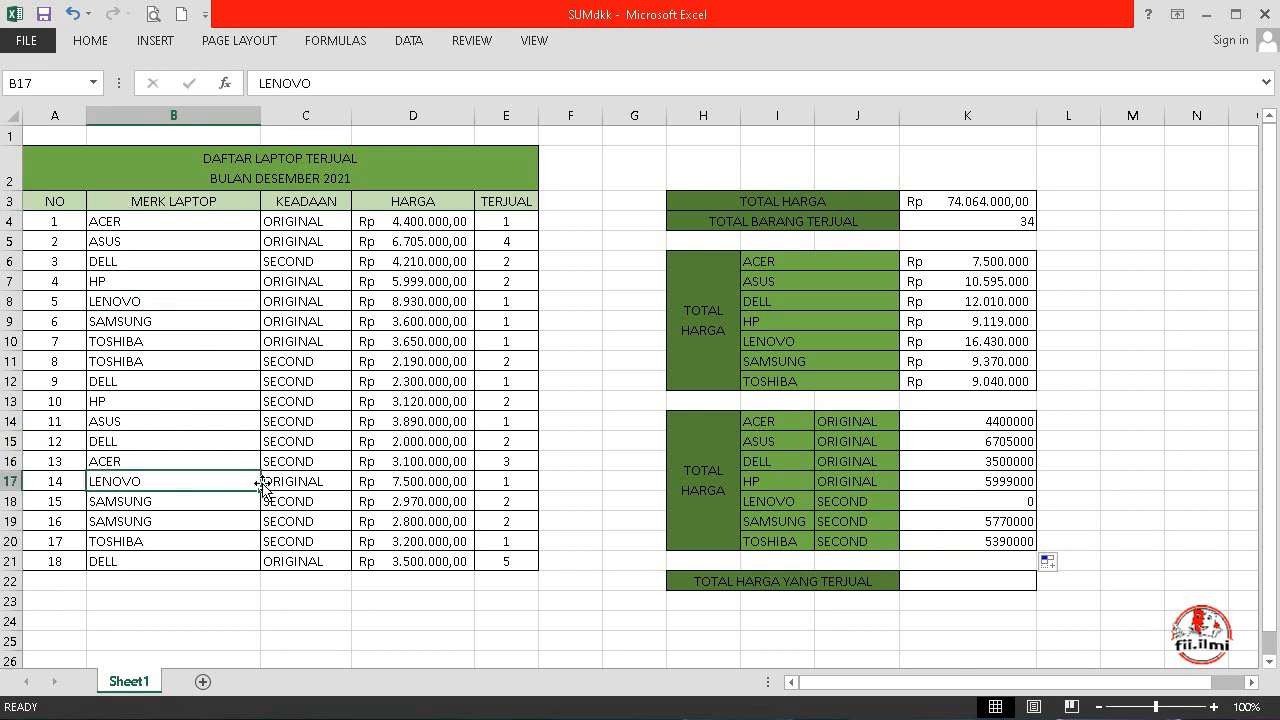
click(289, 482)
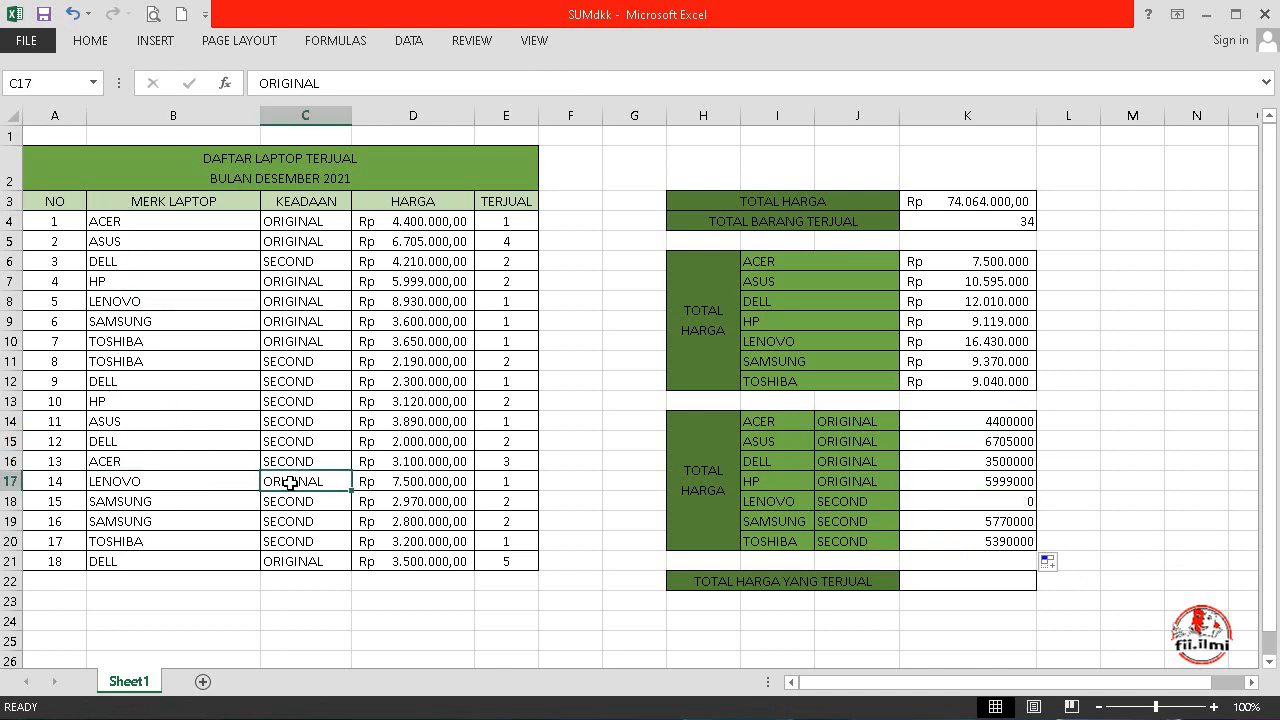
click(996, 505)
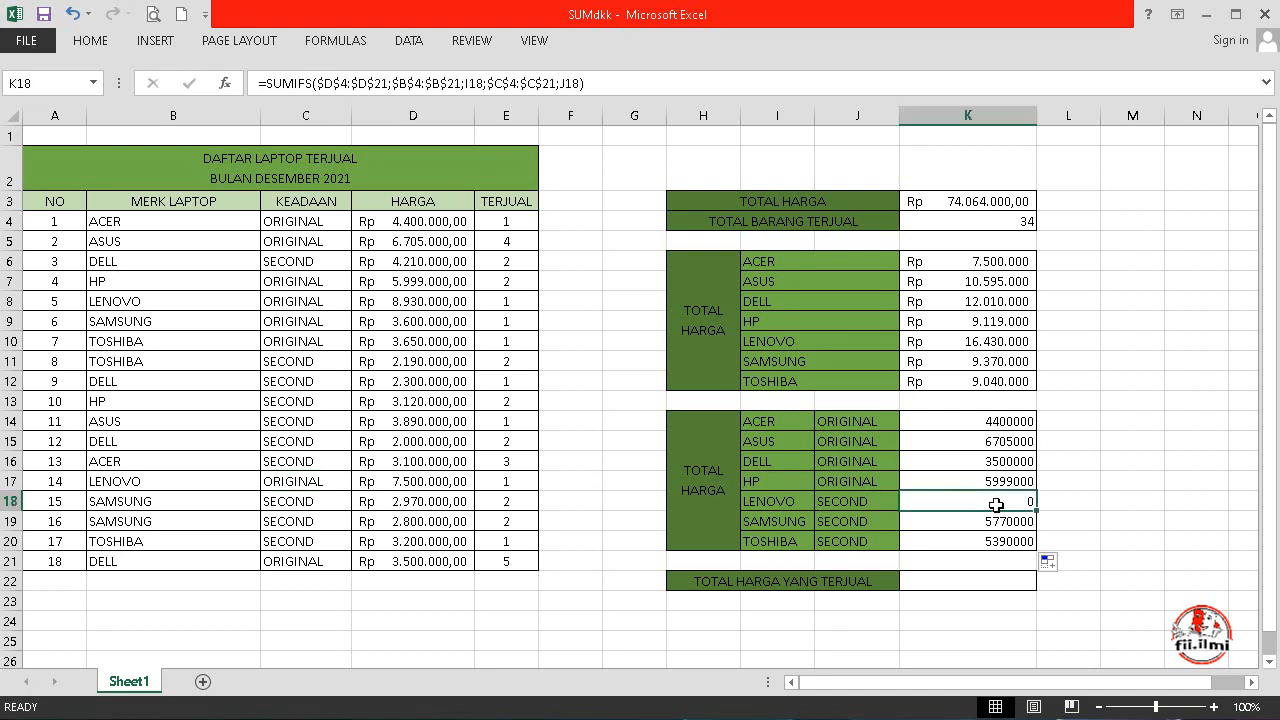
click(832, 341)
click(957, 341)
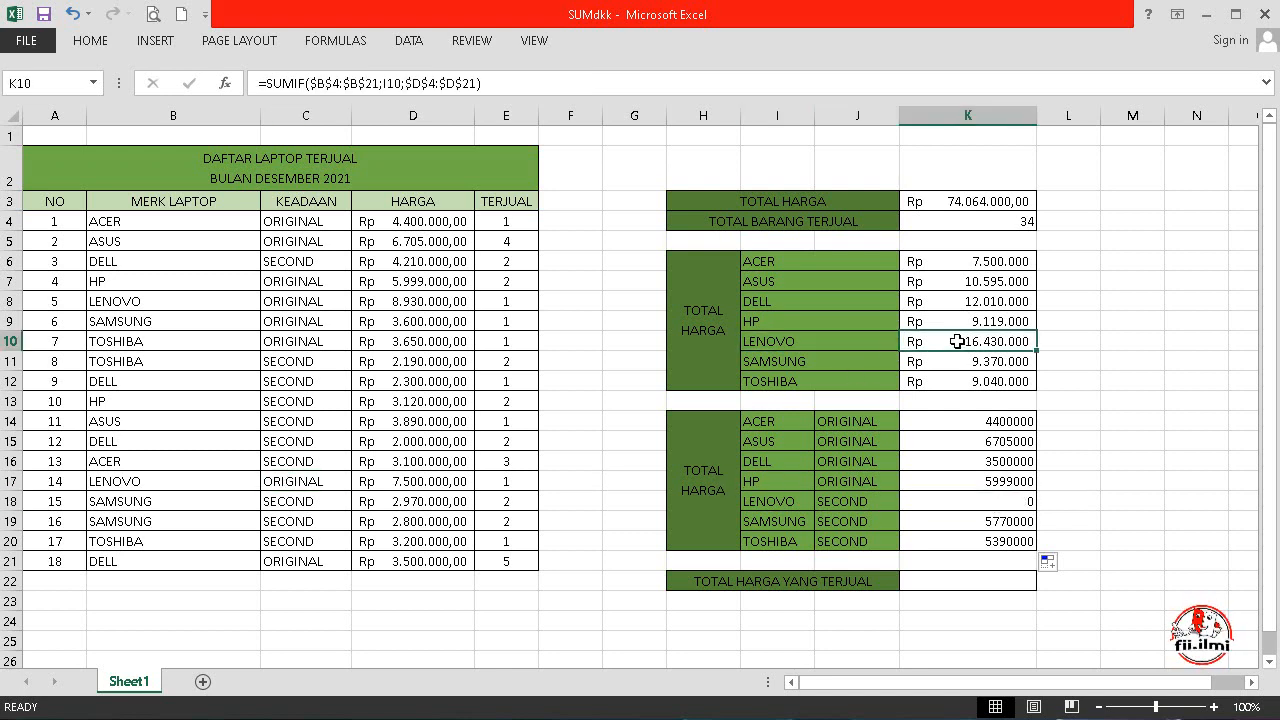
click(405, 241)
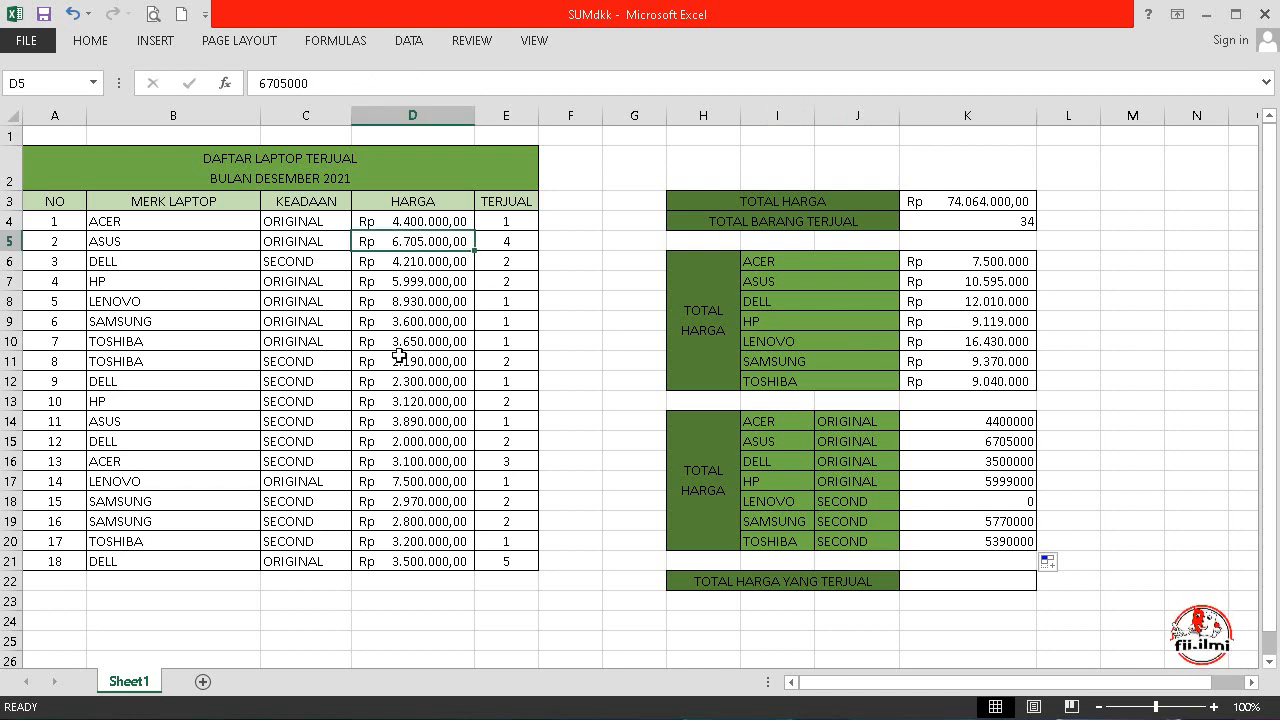
click(398, 483)
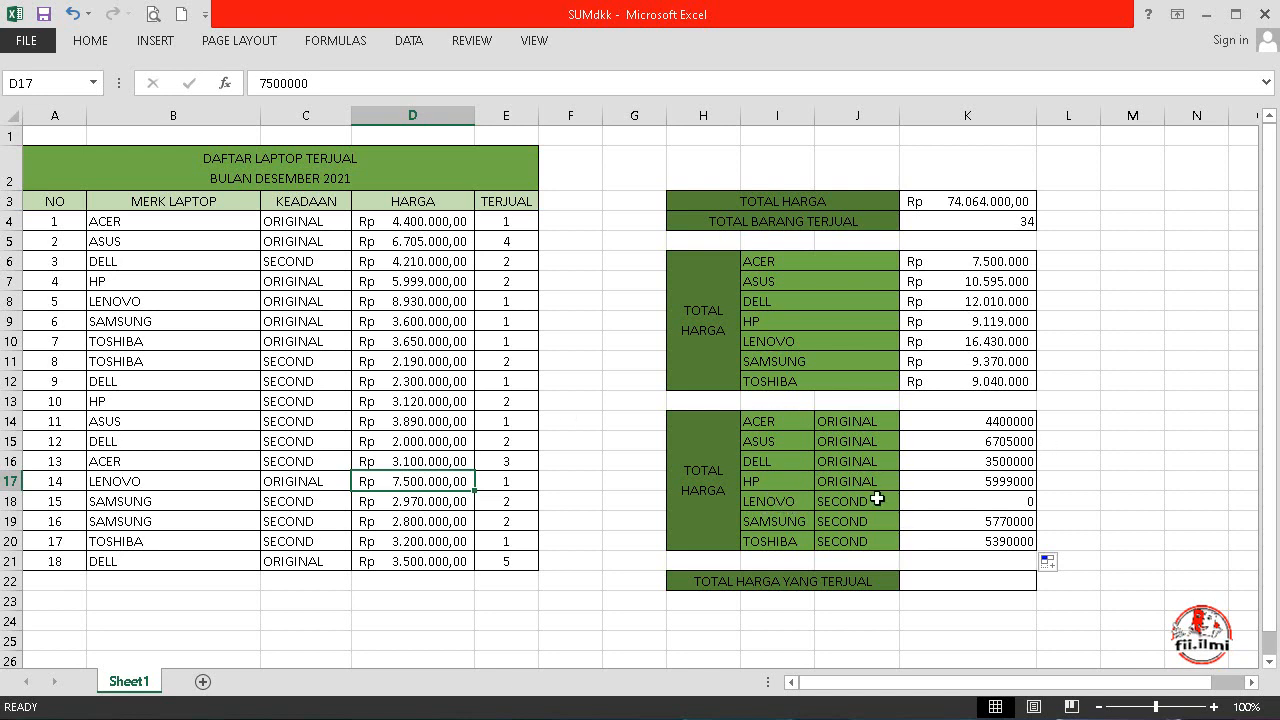
click(947, 497)
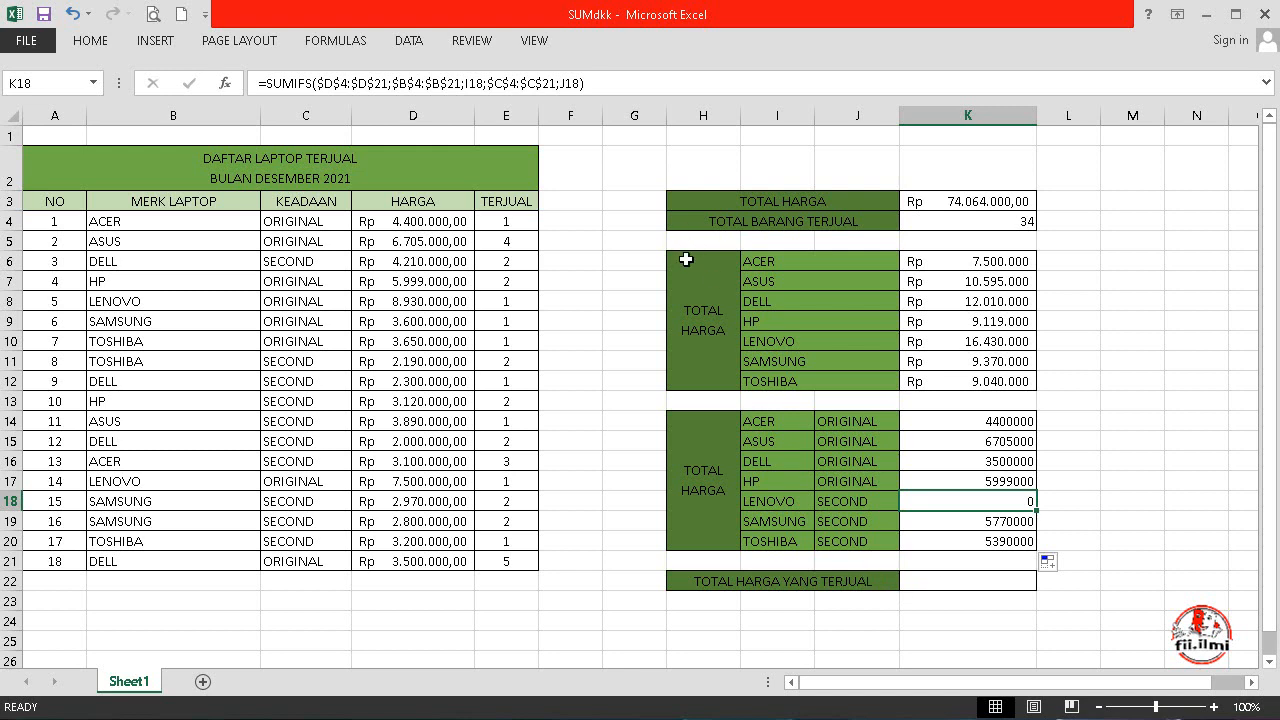
Calculate the TOTAL HARGA YANG TERJUAL in K22 with SUMPRODUCT over the prices D4:D21 and the units sold E4:E21
click(957, 581)
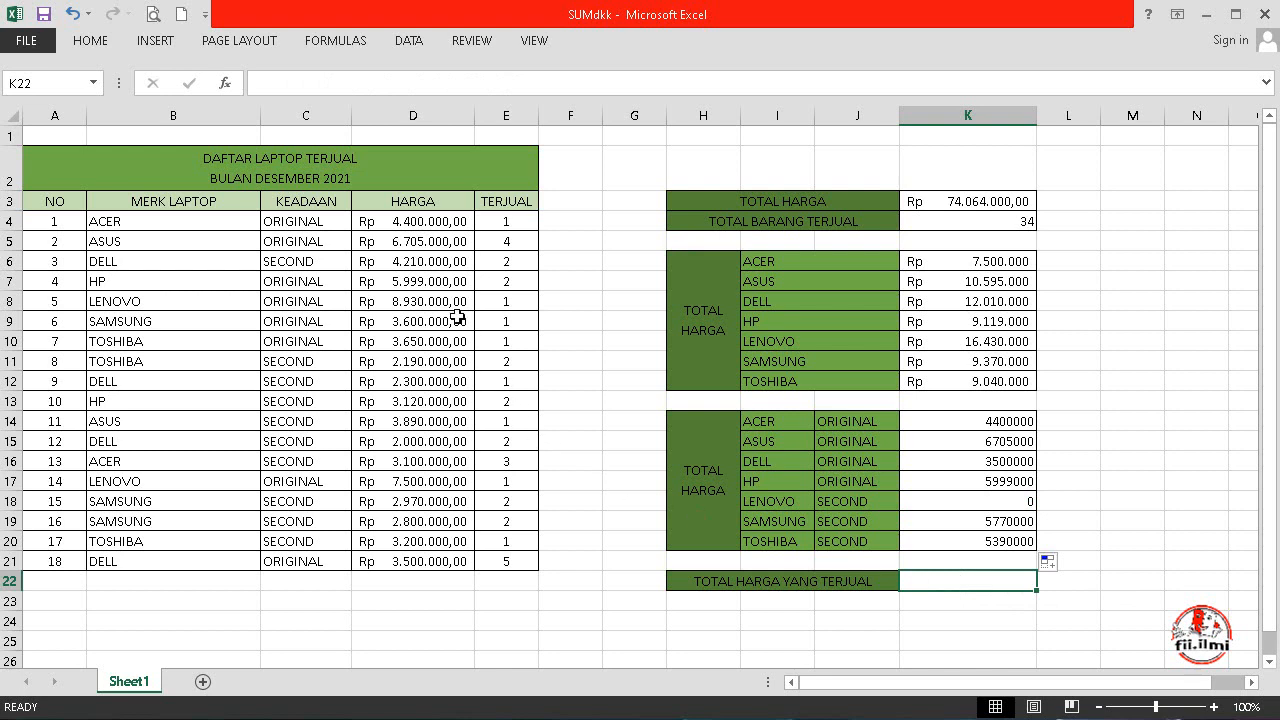
drag(415, 221, 508, 562)
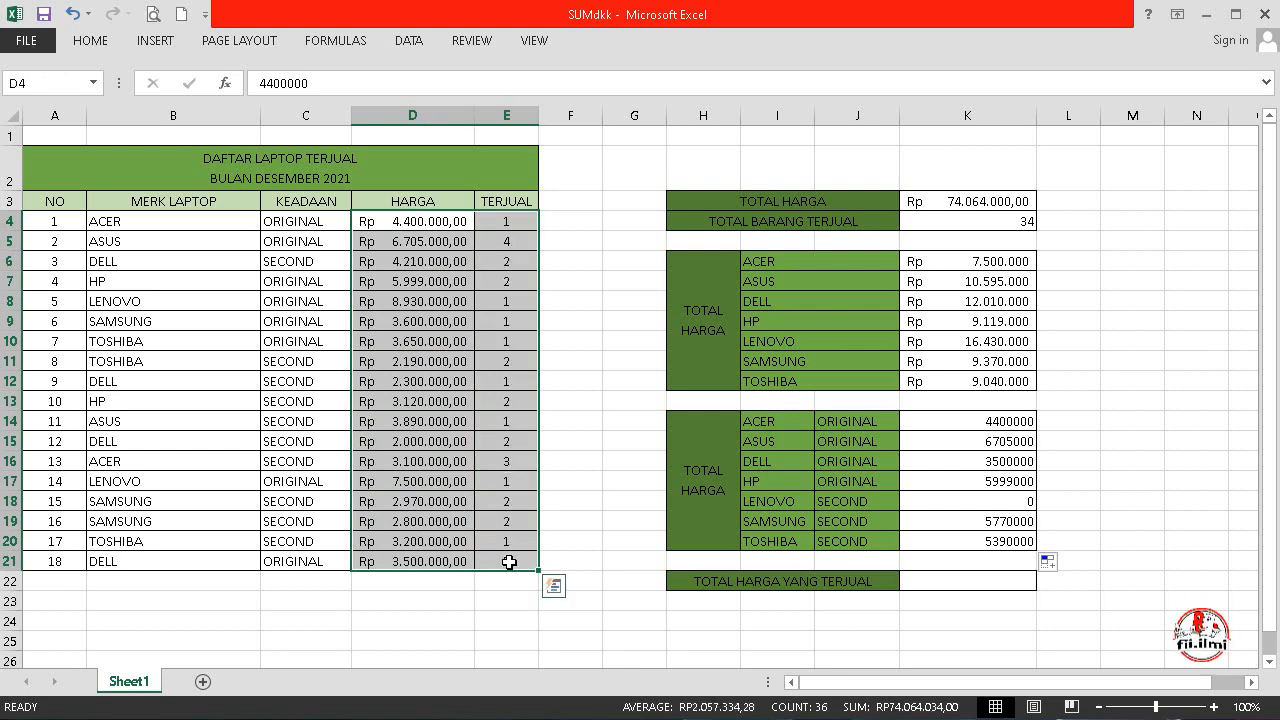
click(949, 586)
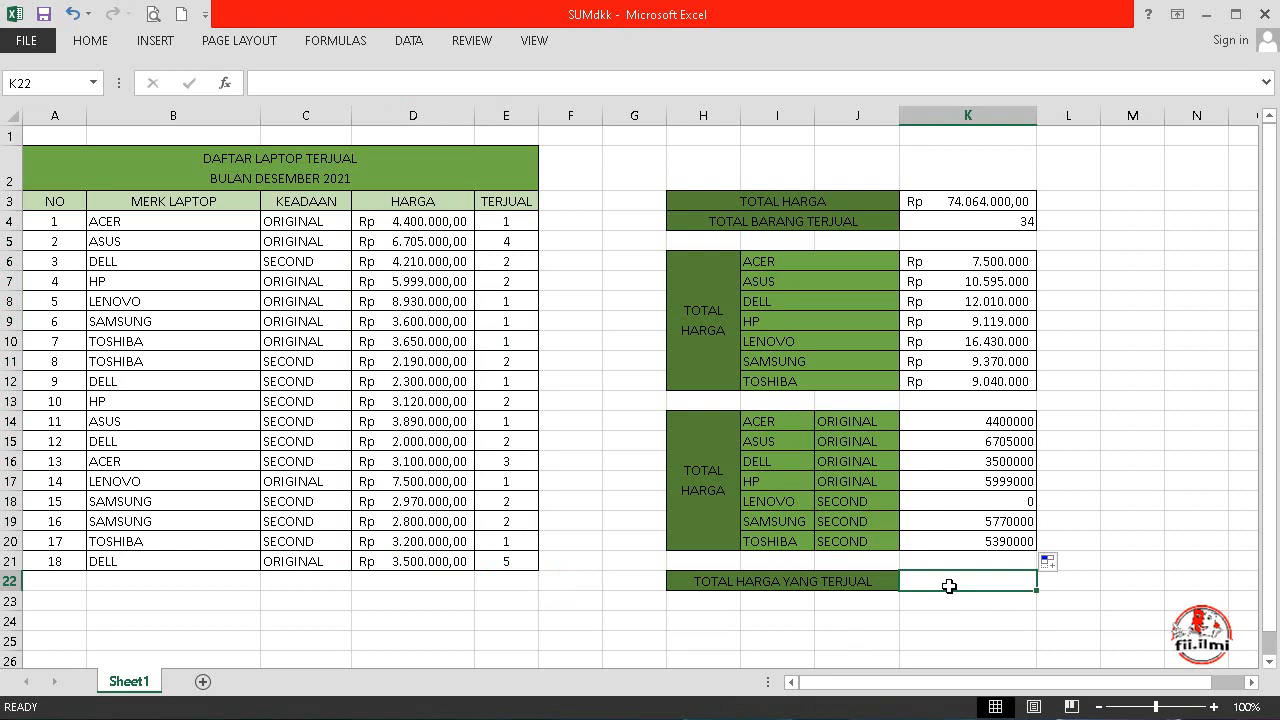
text(=)
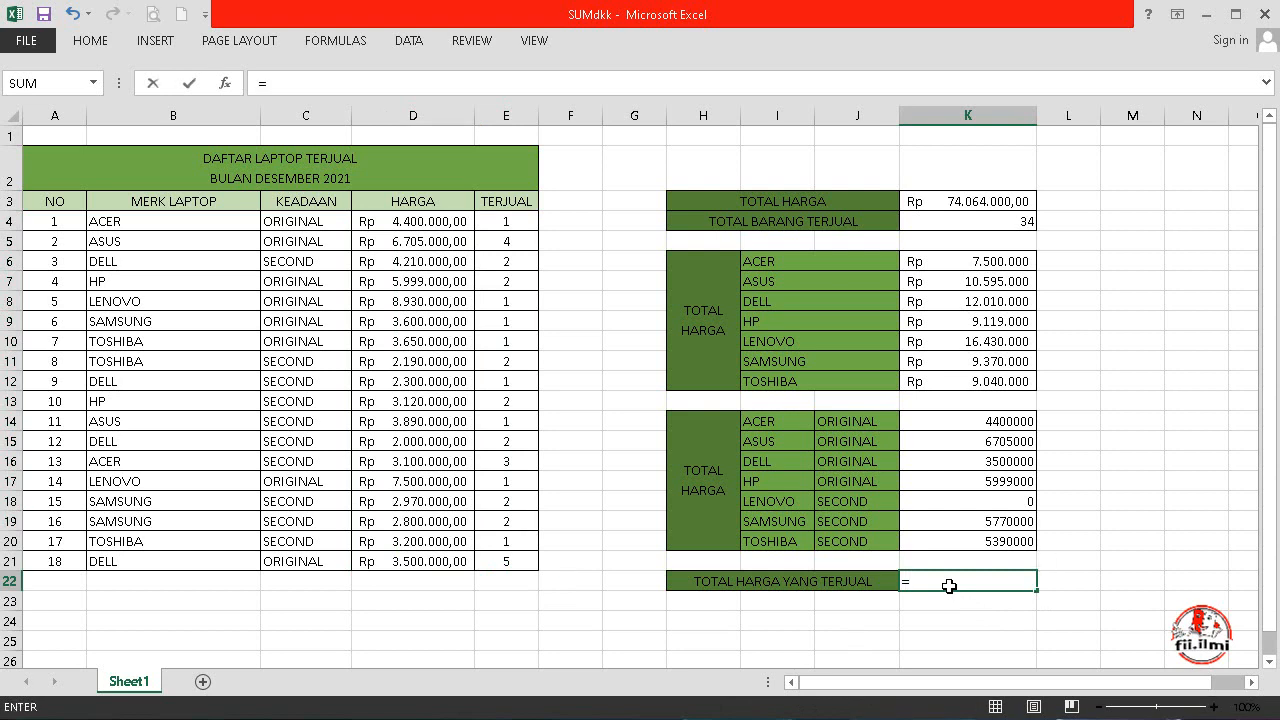
text(sUMP)
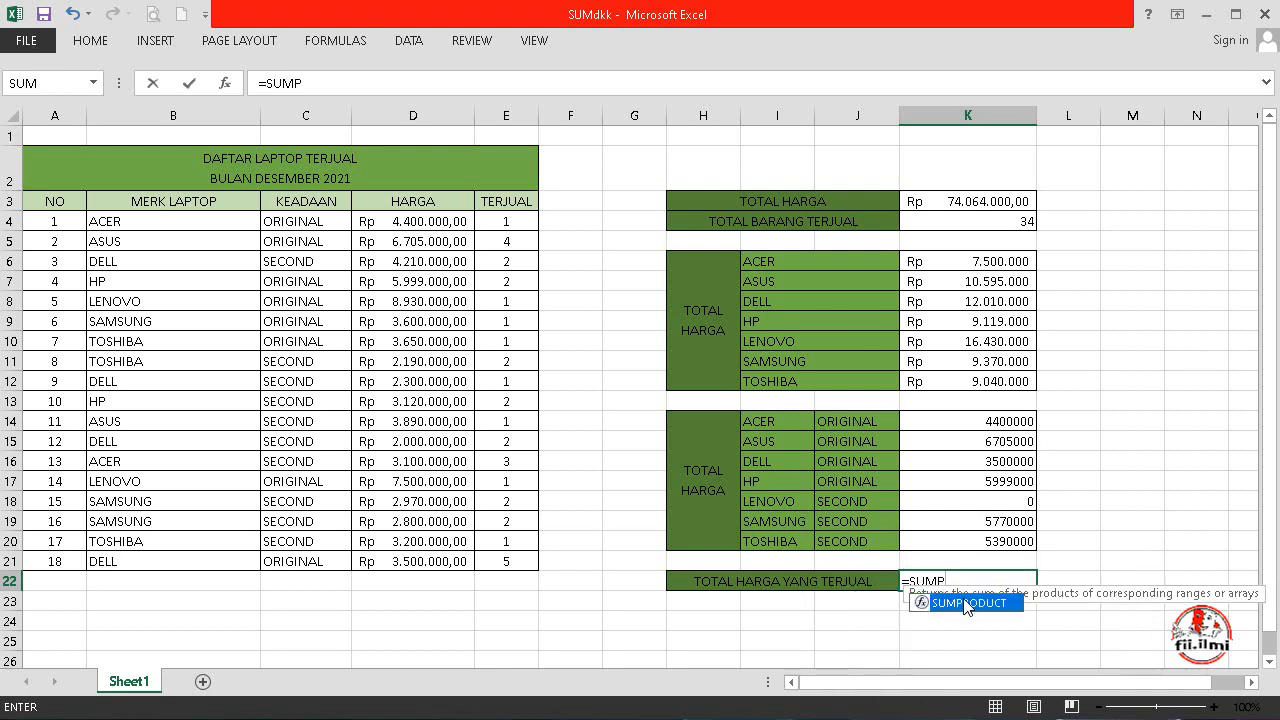
double_click(966, 604)
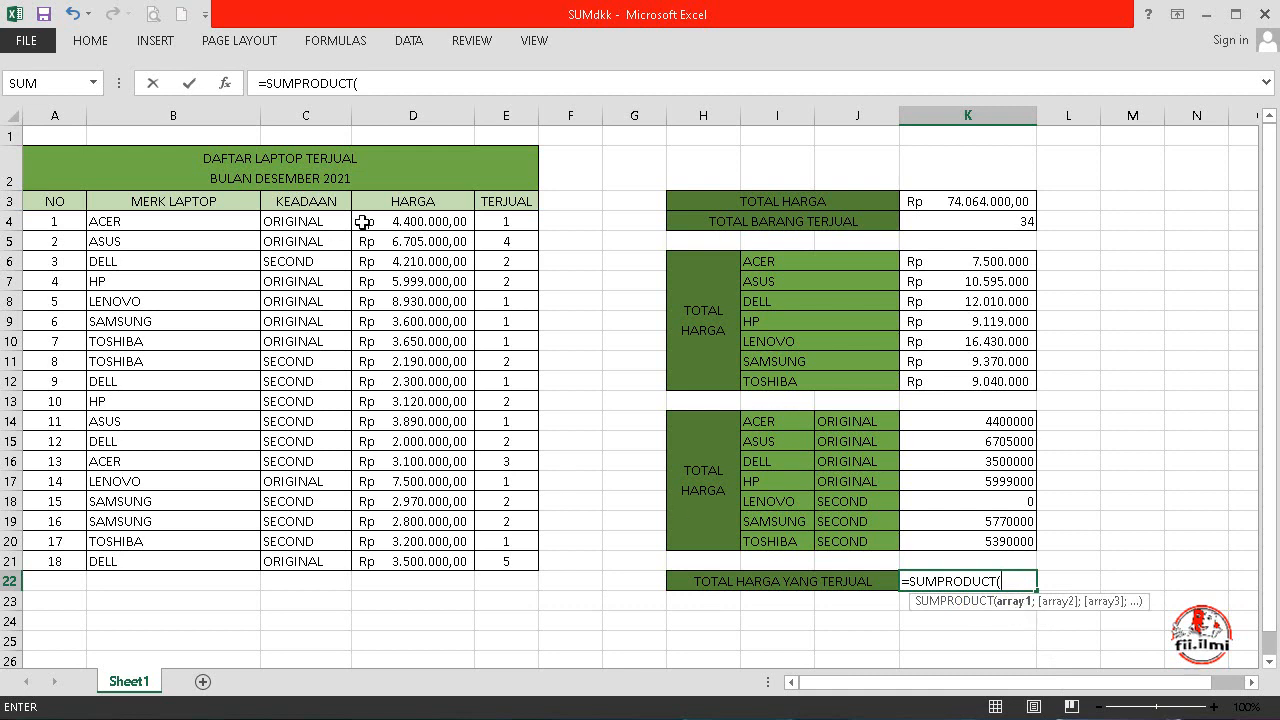
drag(416, 222, 413, 562)
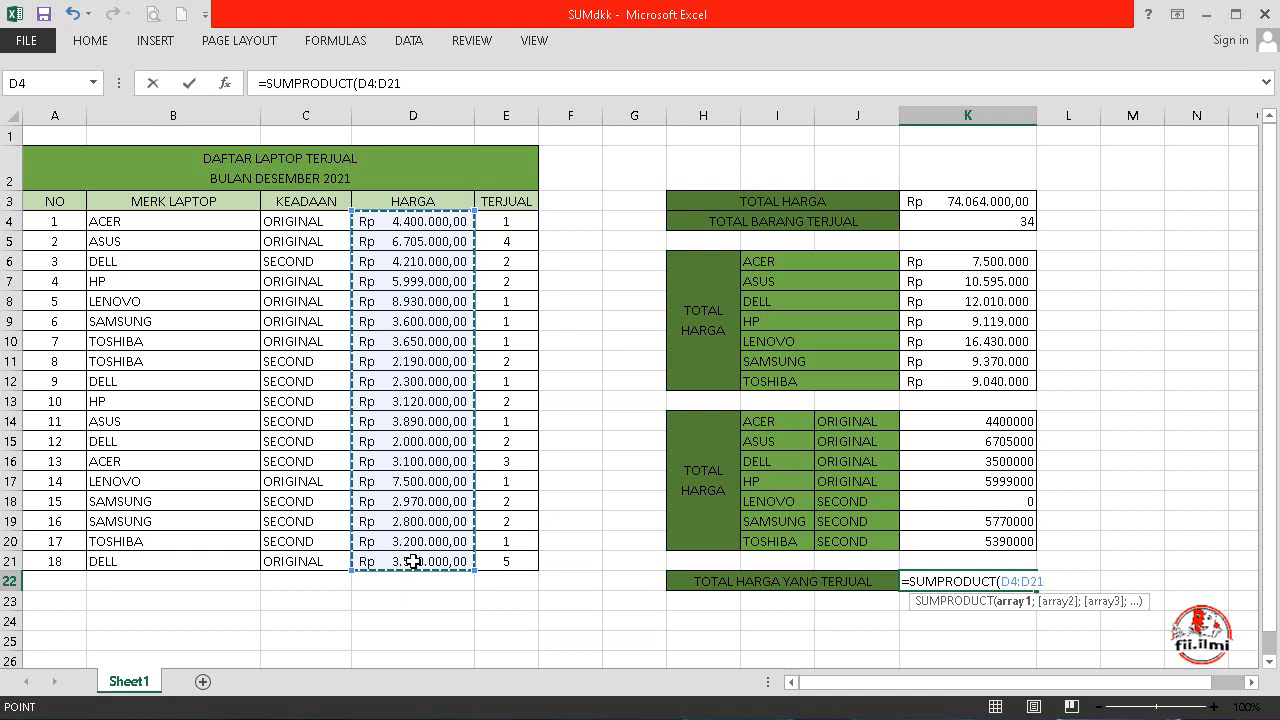
text(;)
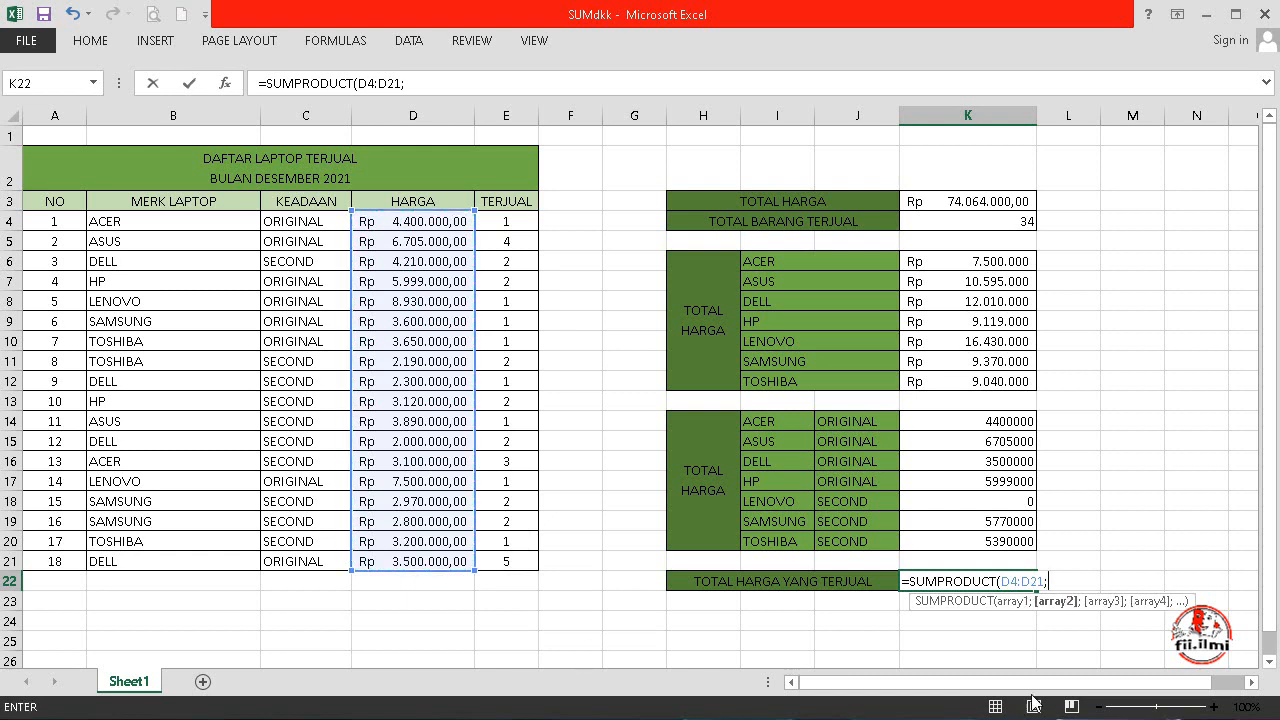
drag(508, 219, 504, 562)
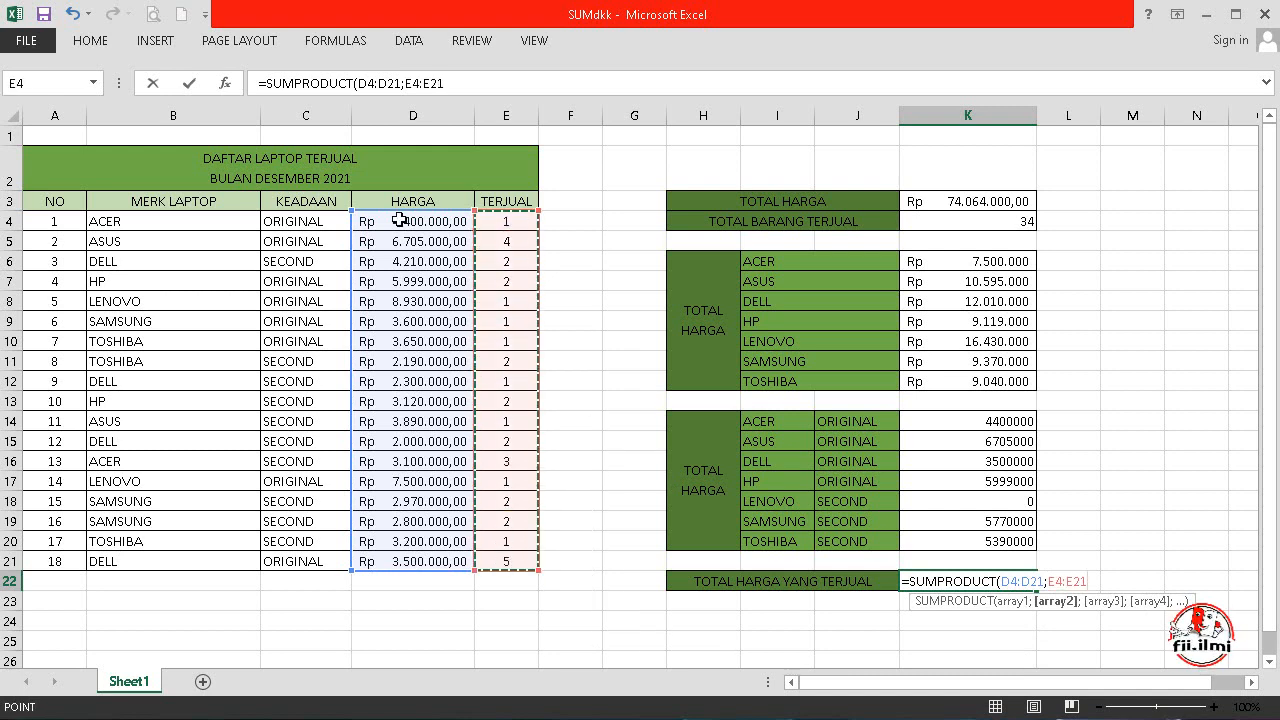
key(Return)
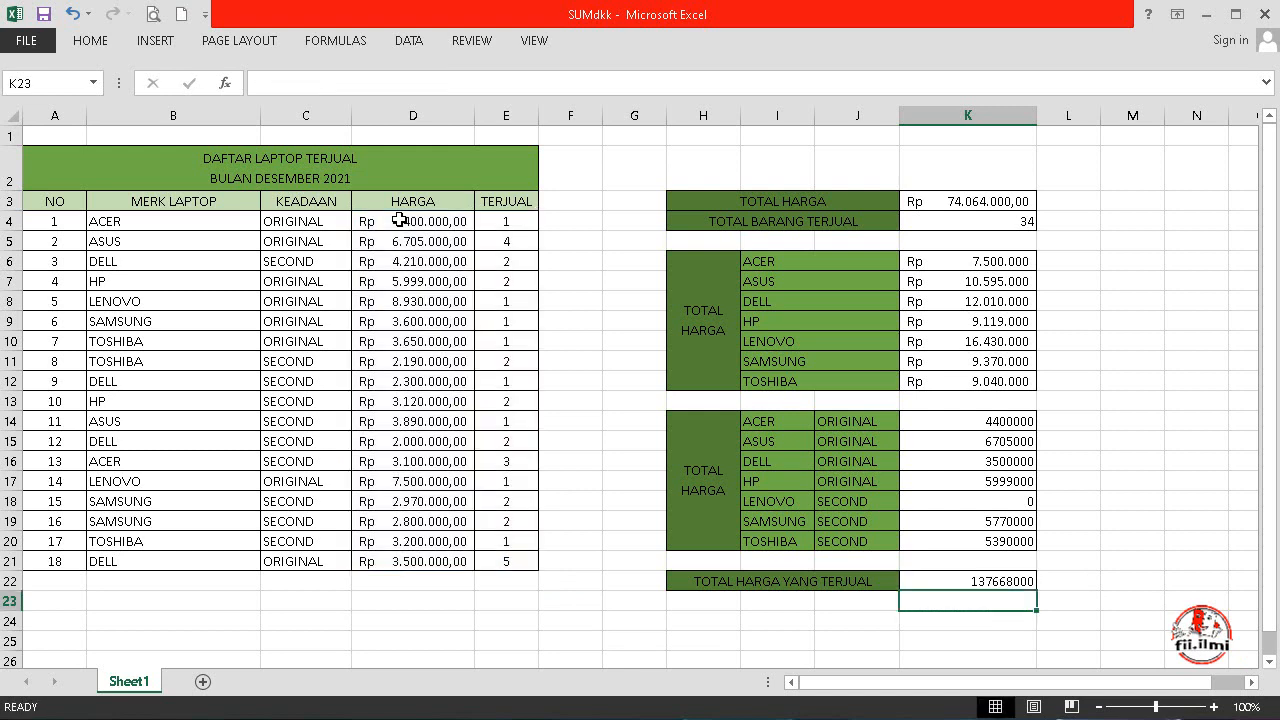
Compare the SUMPRODUCT formula in K22 with the prices and units sold in the first rows of the laptop list
click(968, 581)
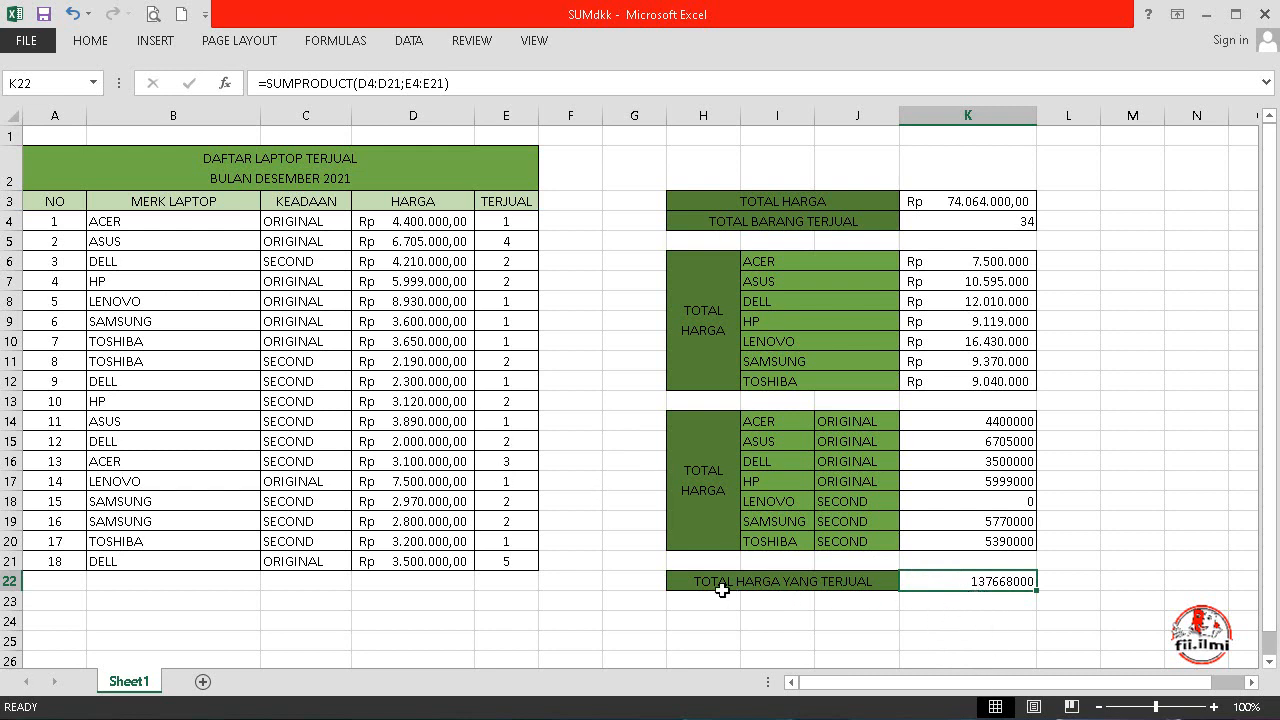
click(418, 222)
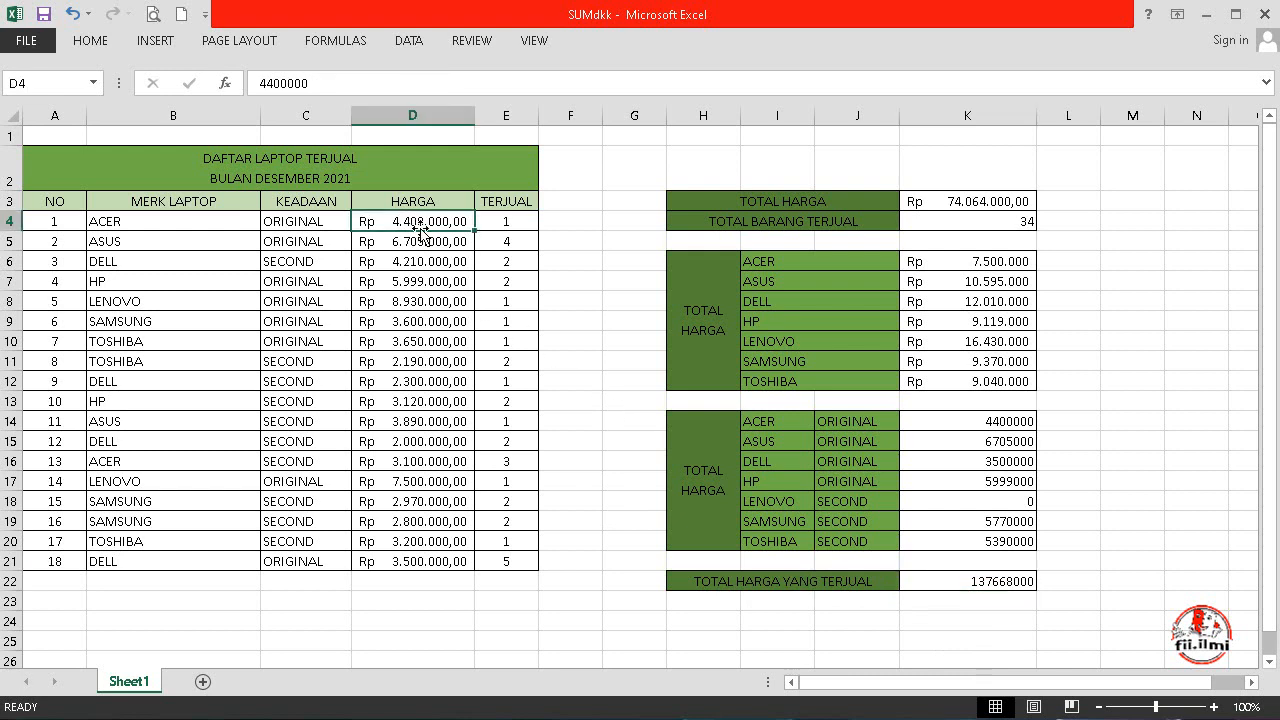
click(506, 229)
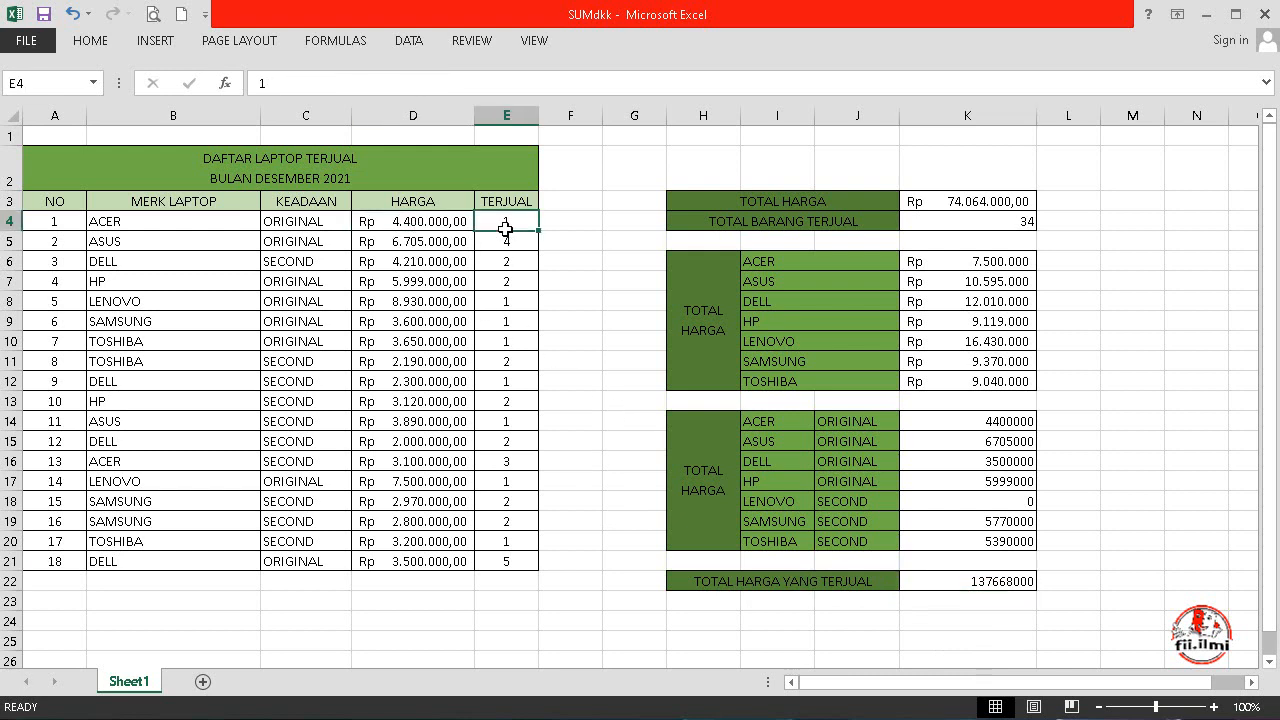
click(401, 245)
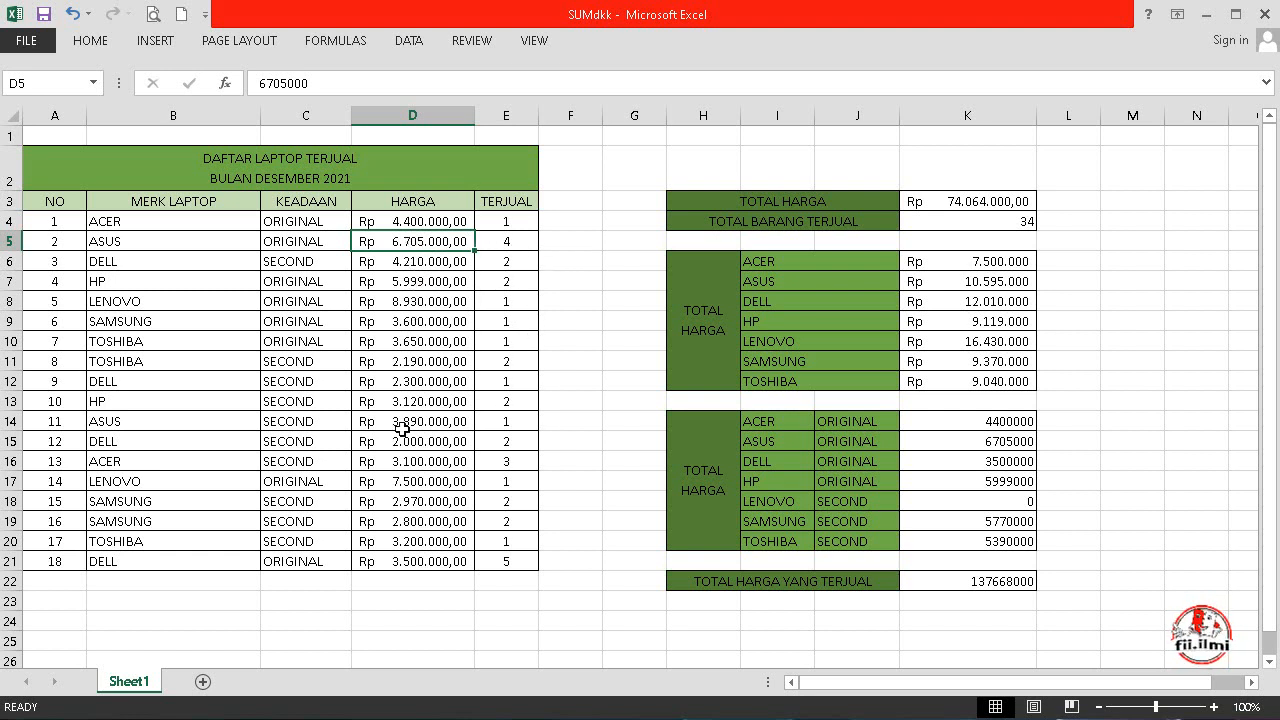
click(990, 588)
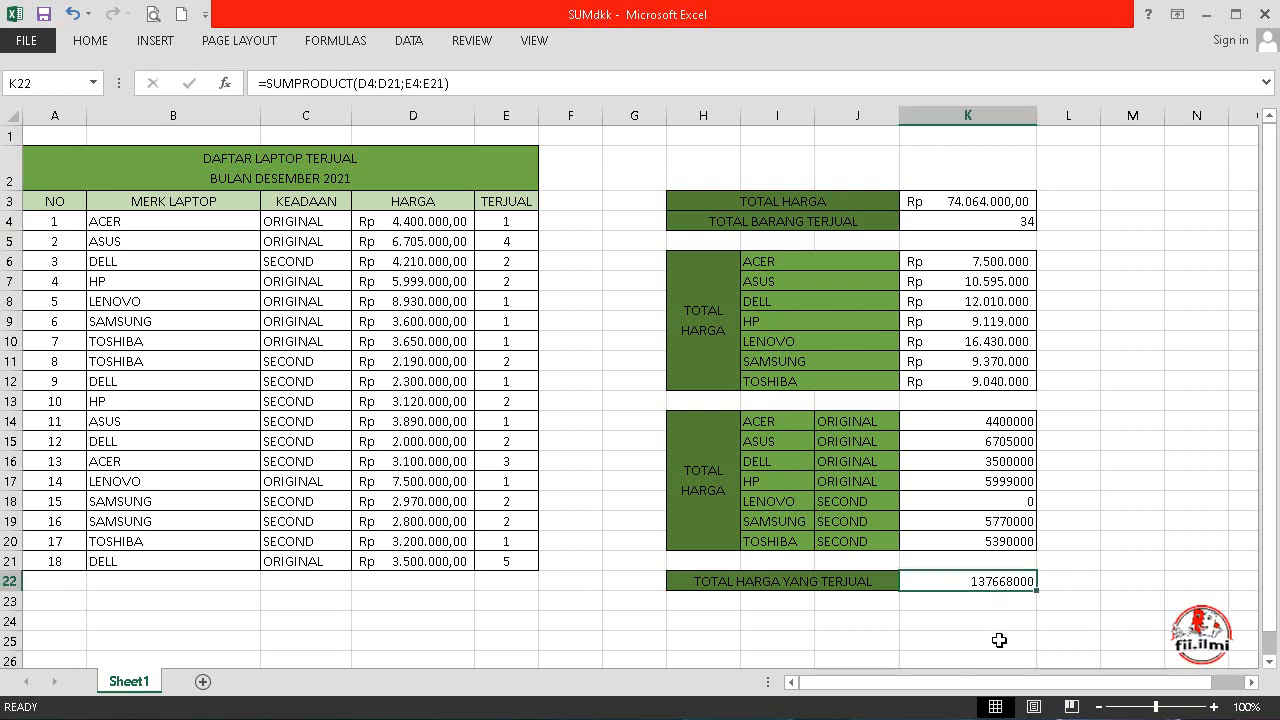
Multiply price by units sold with =D4*E4 in F4, fill it down to F21 and widen column F
click(580, 225)
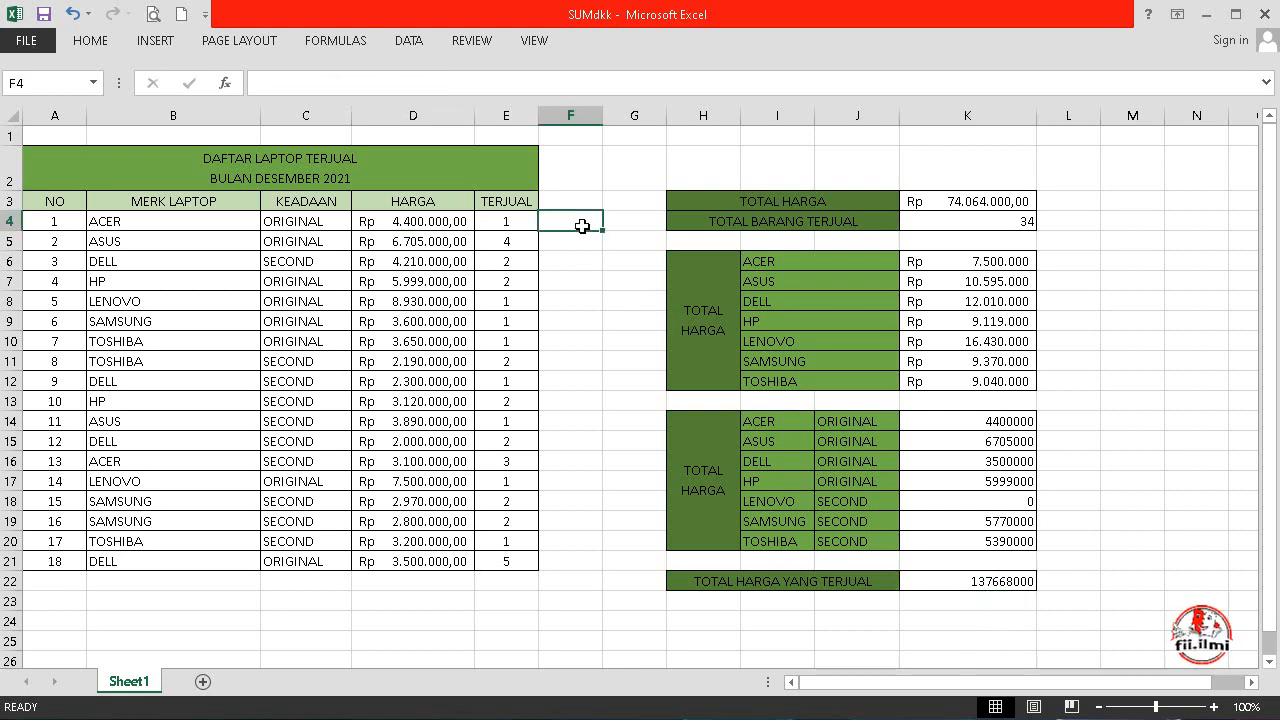
text(=)
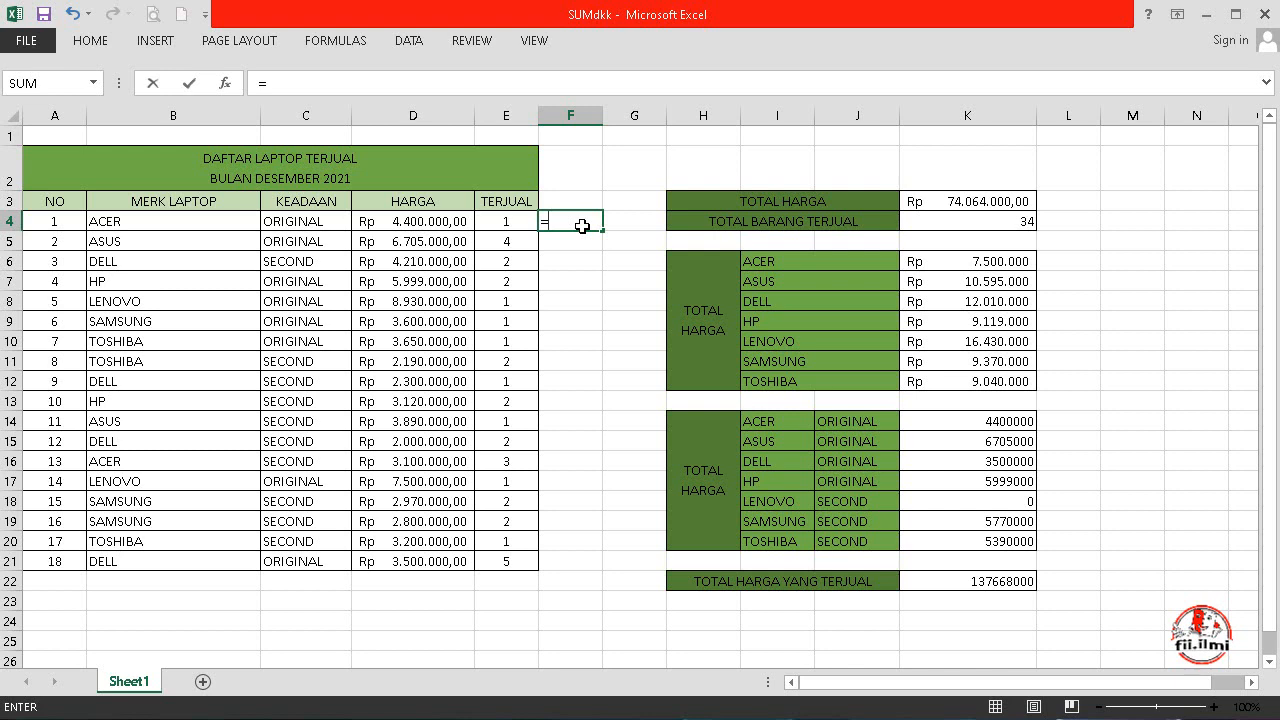
click(428, 222)
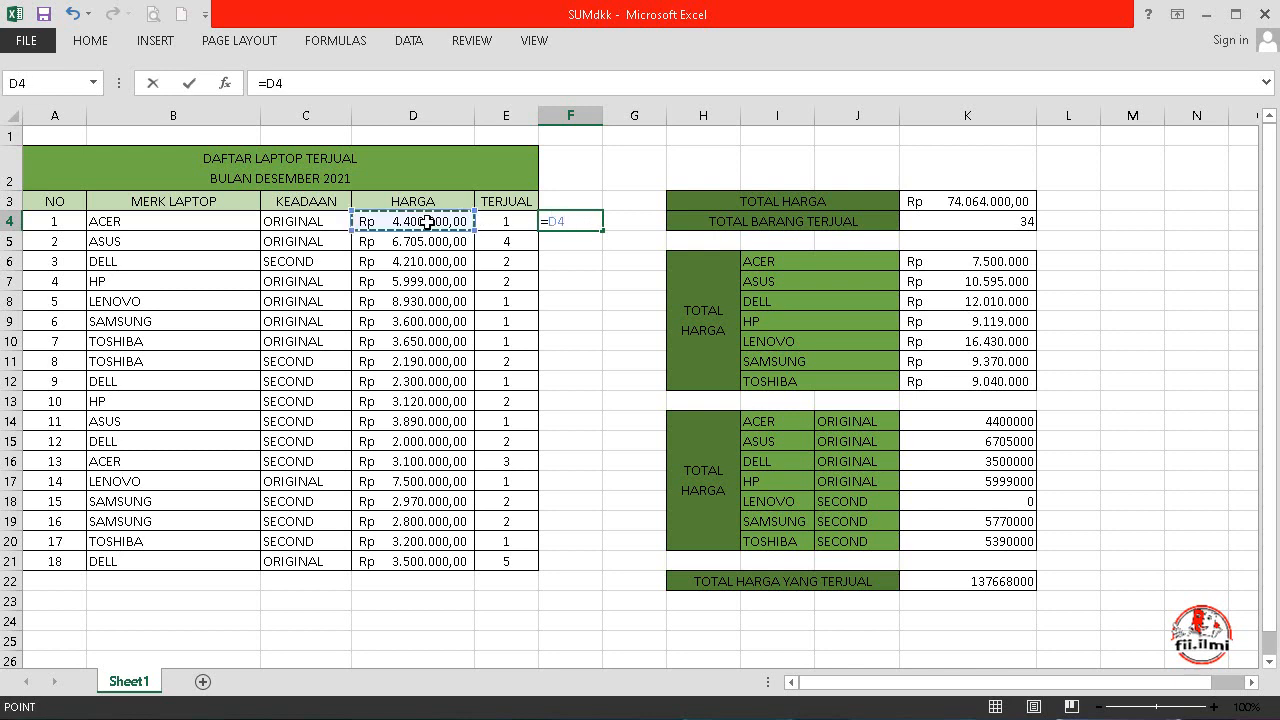
text(*)
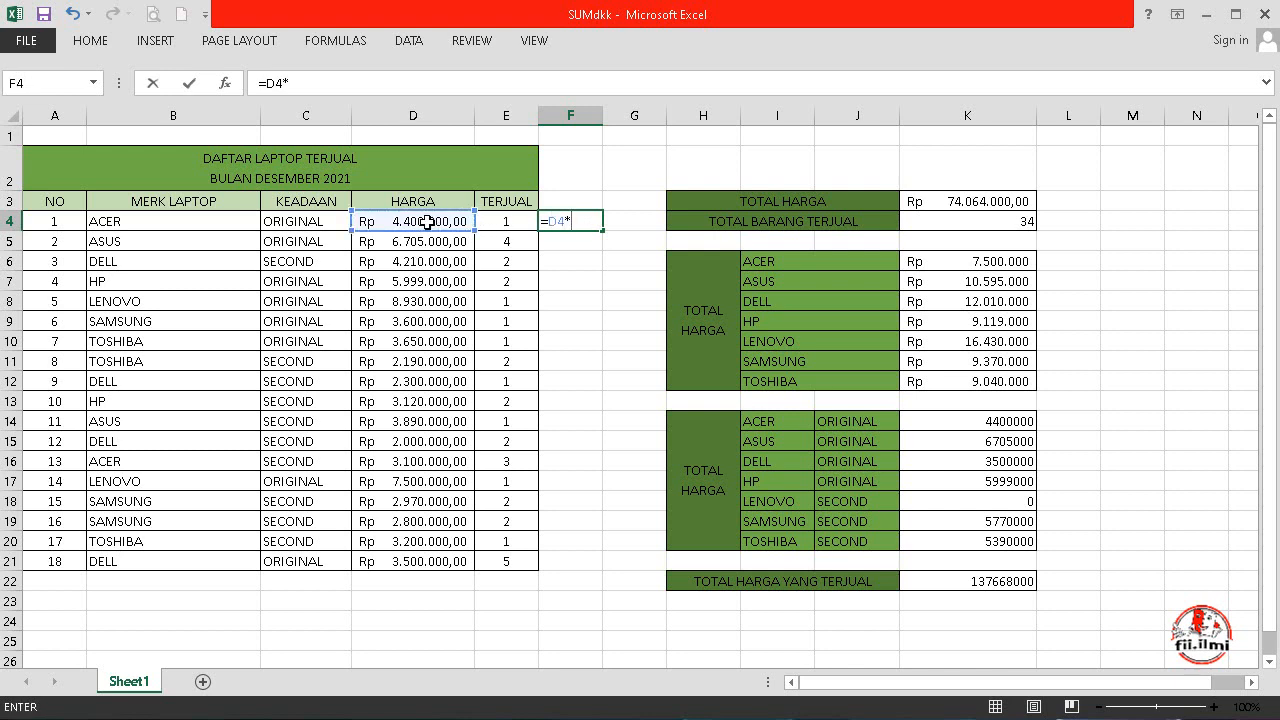
click(510, 222)
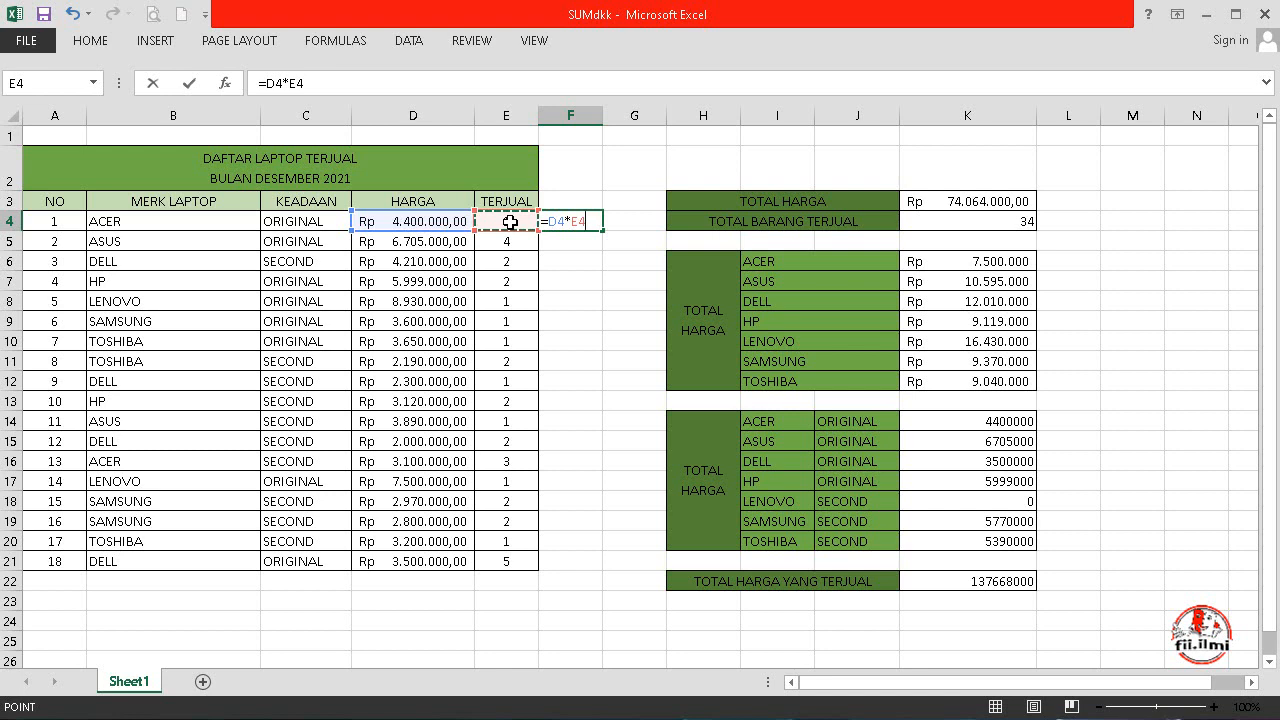
key(Return)
click(628, 222)
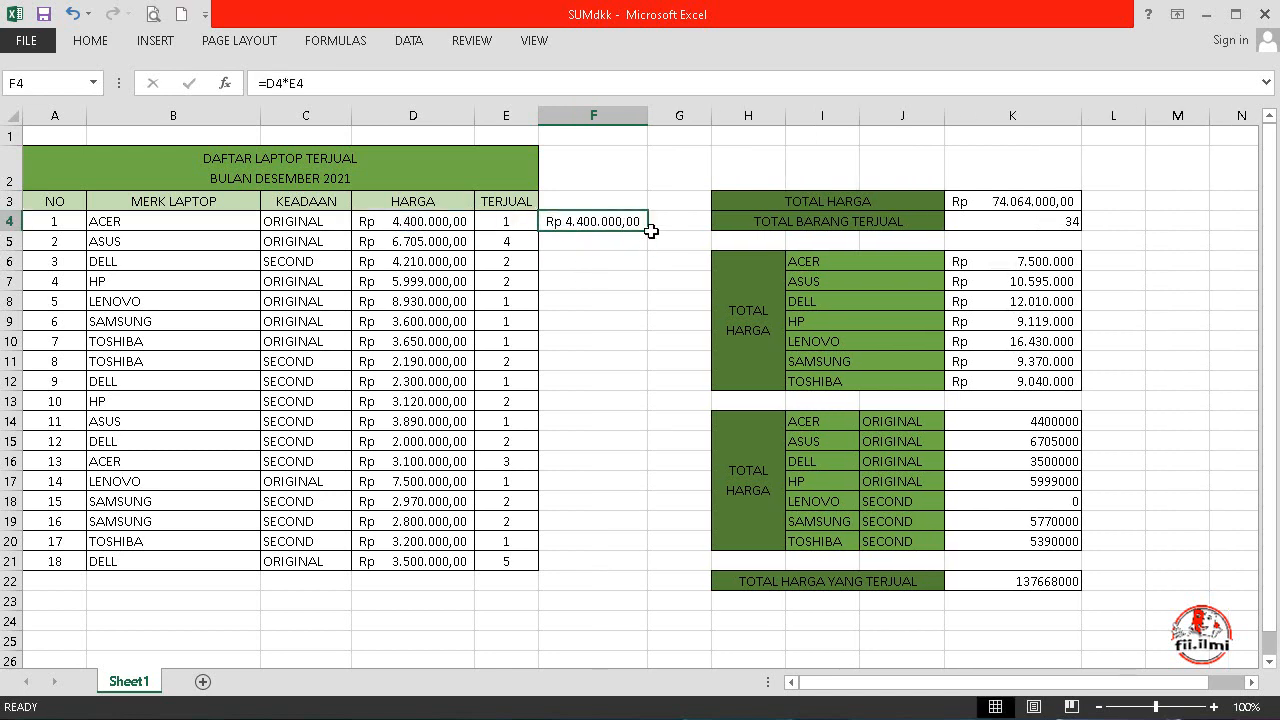
drag(650, 231, 632, 577)
drag(650, 117, 663, 119)
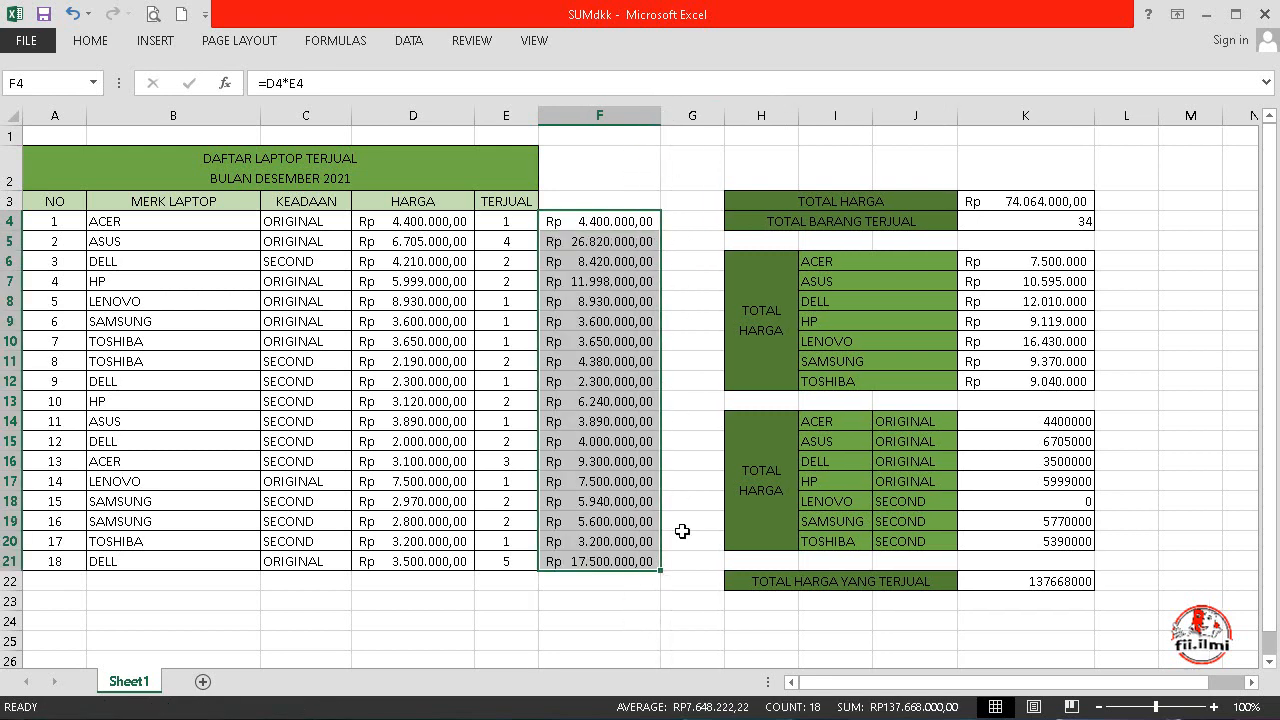
Add up the row products F4:F21 with a SUM formula in F23 as a cross-check of the K22 total
click(609, 597)
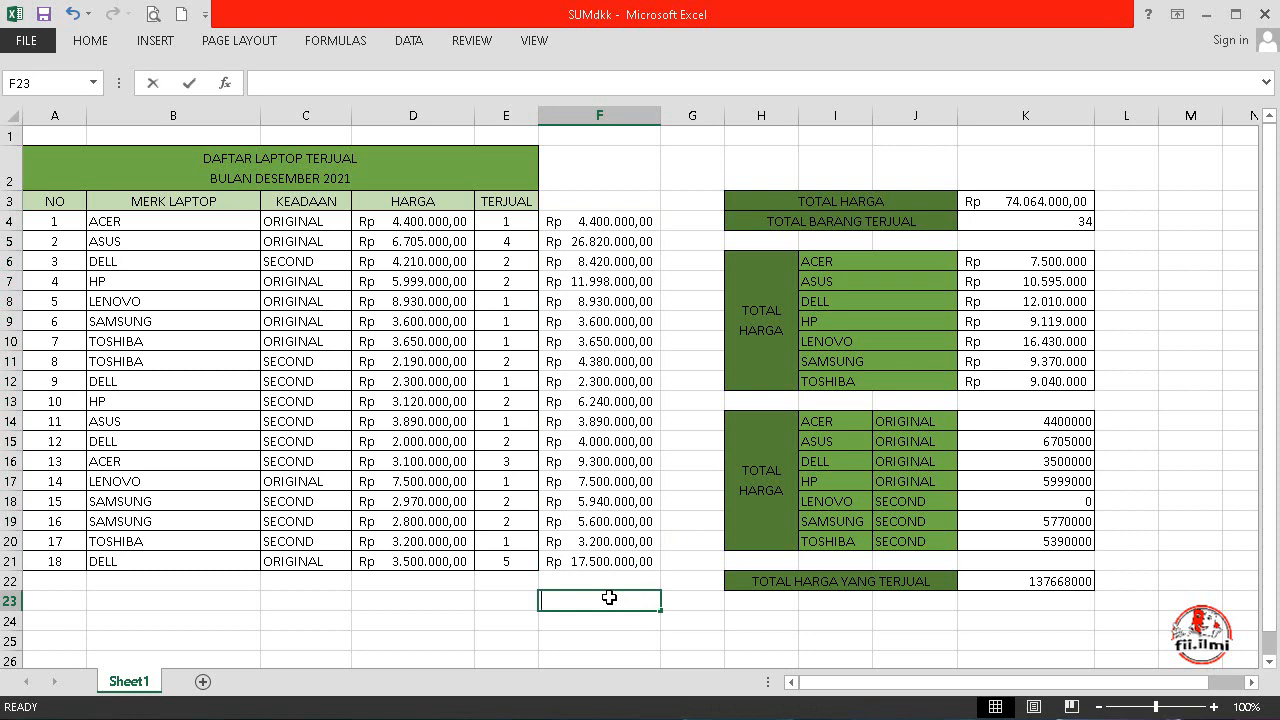
text(=SU)
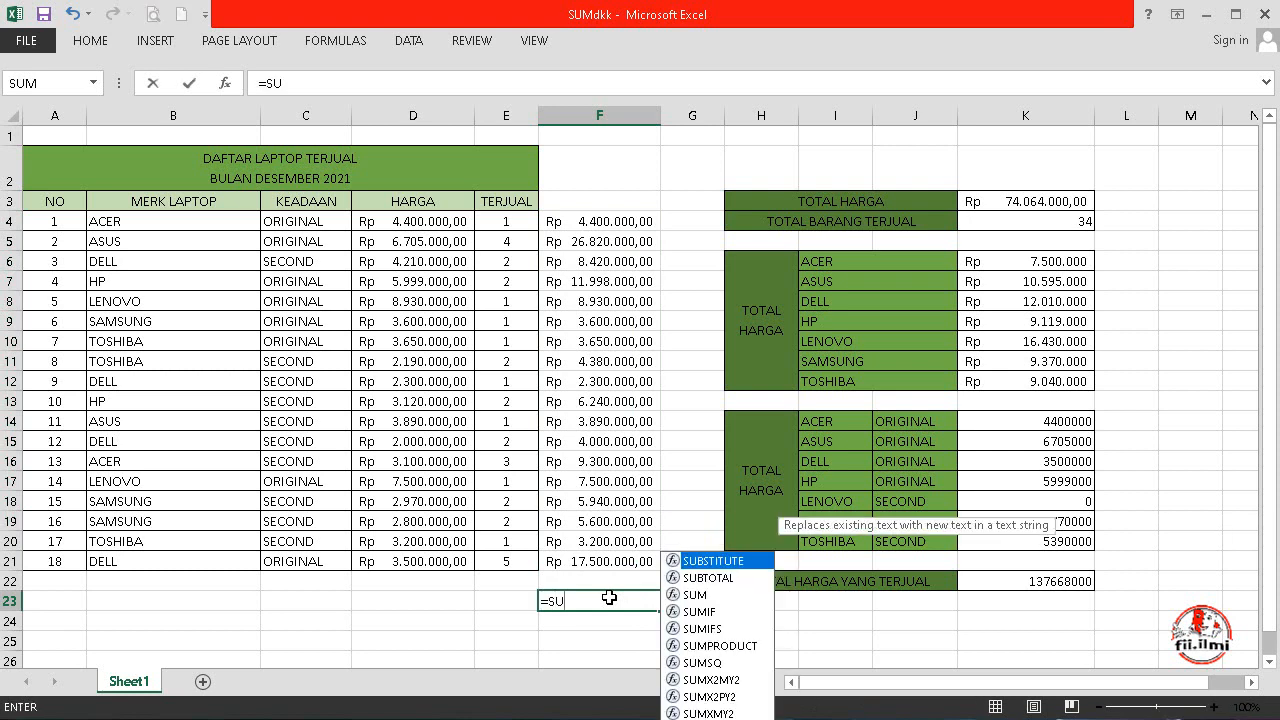
text(M)
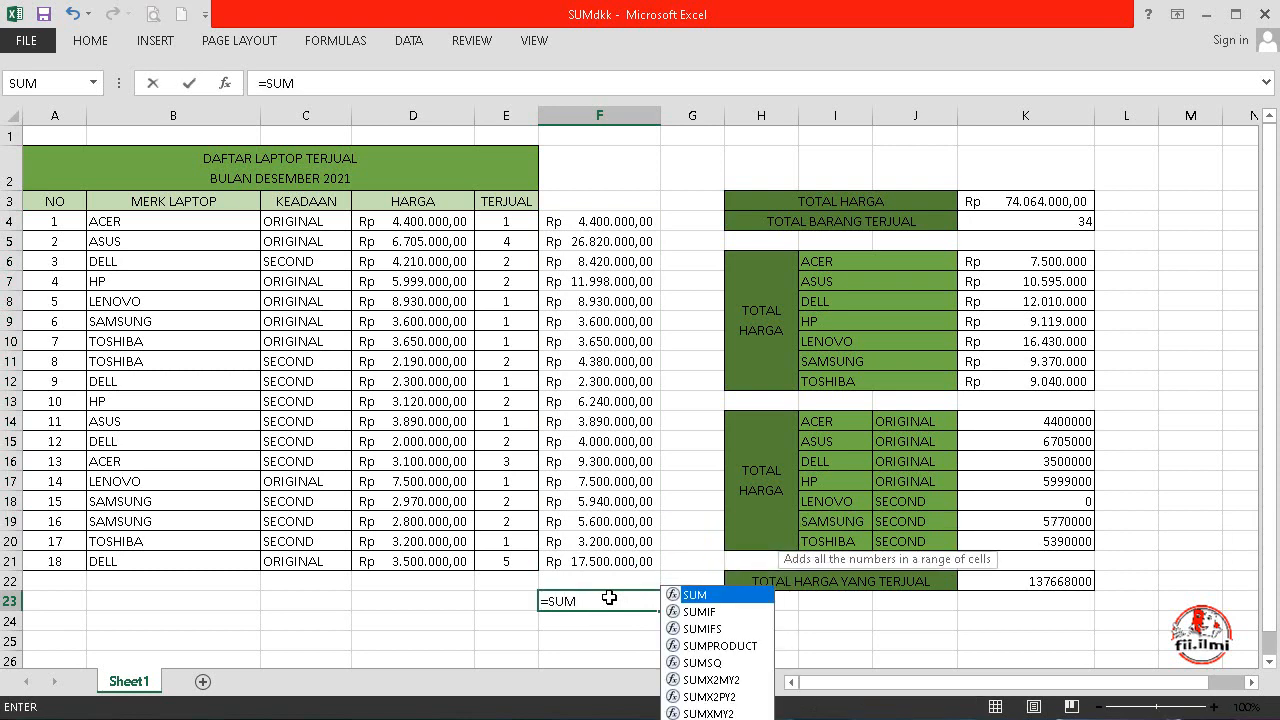
text(()
drag(622, 220, 630, 564)
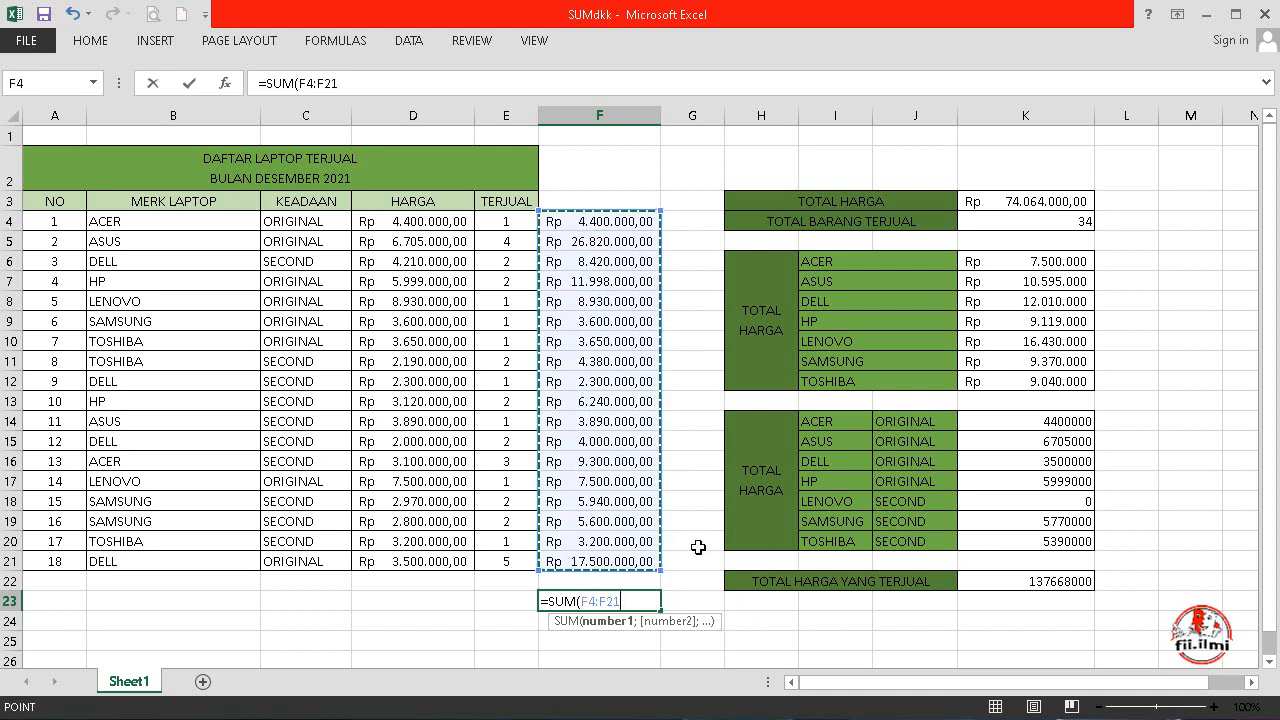
key(Return)
click(593, 604)
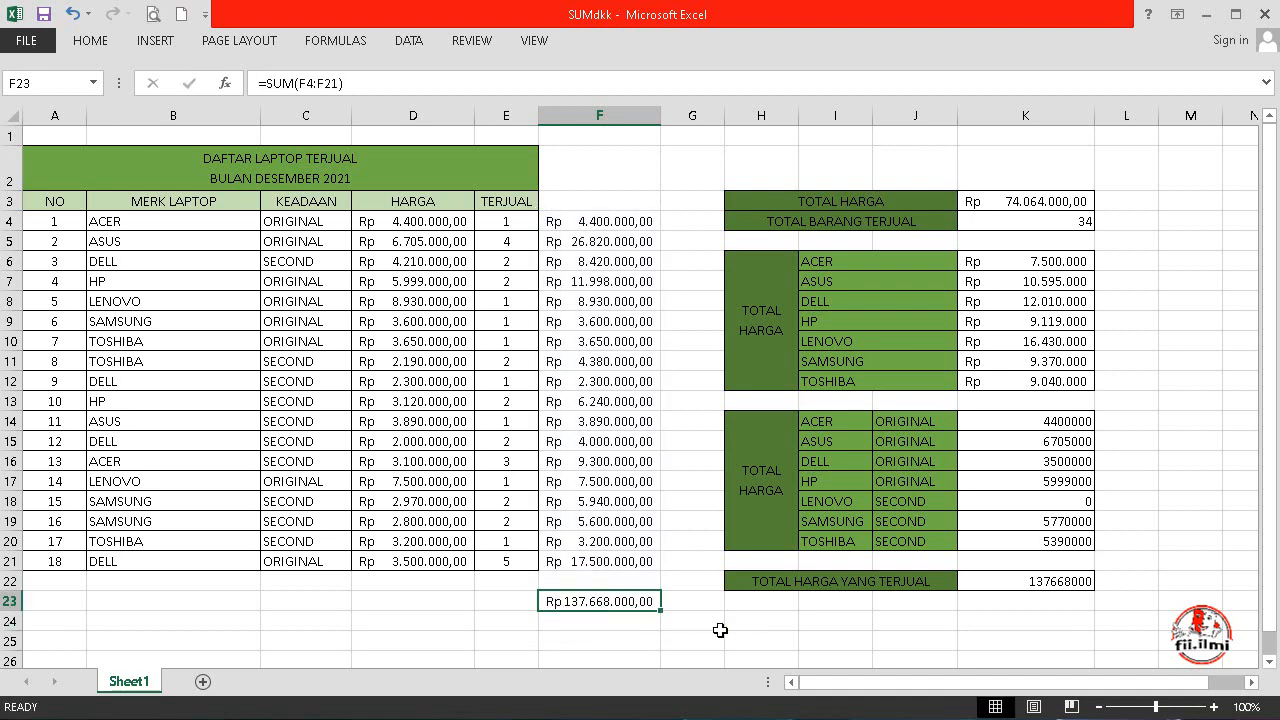
Re-enter the TOTAL HARGA YANG TERJUAL formula in K22 as =SUMPRODUCT(D4:D21;E4:E21)
click(1028, 578)
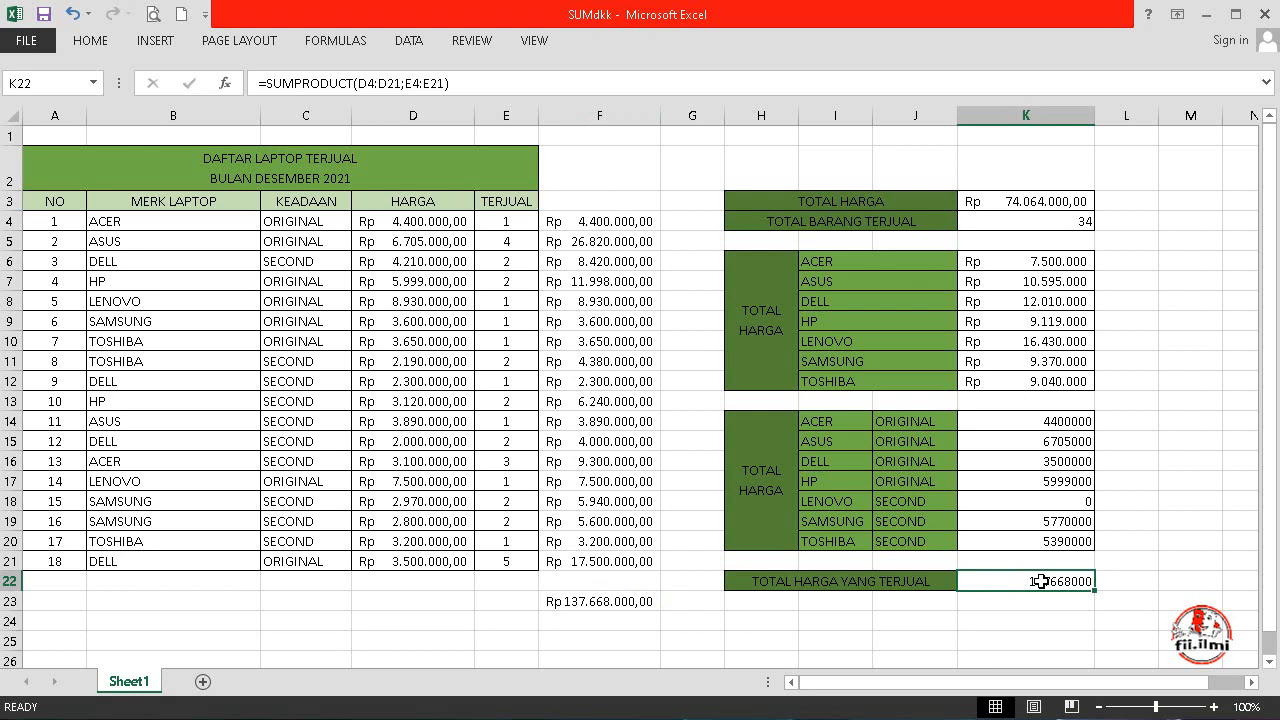
text(=)
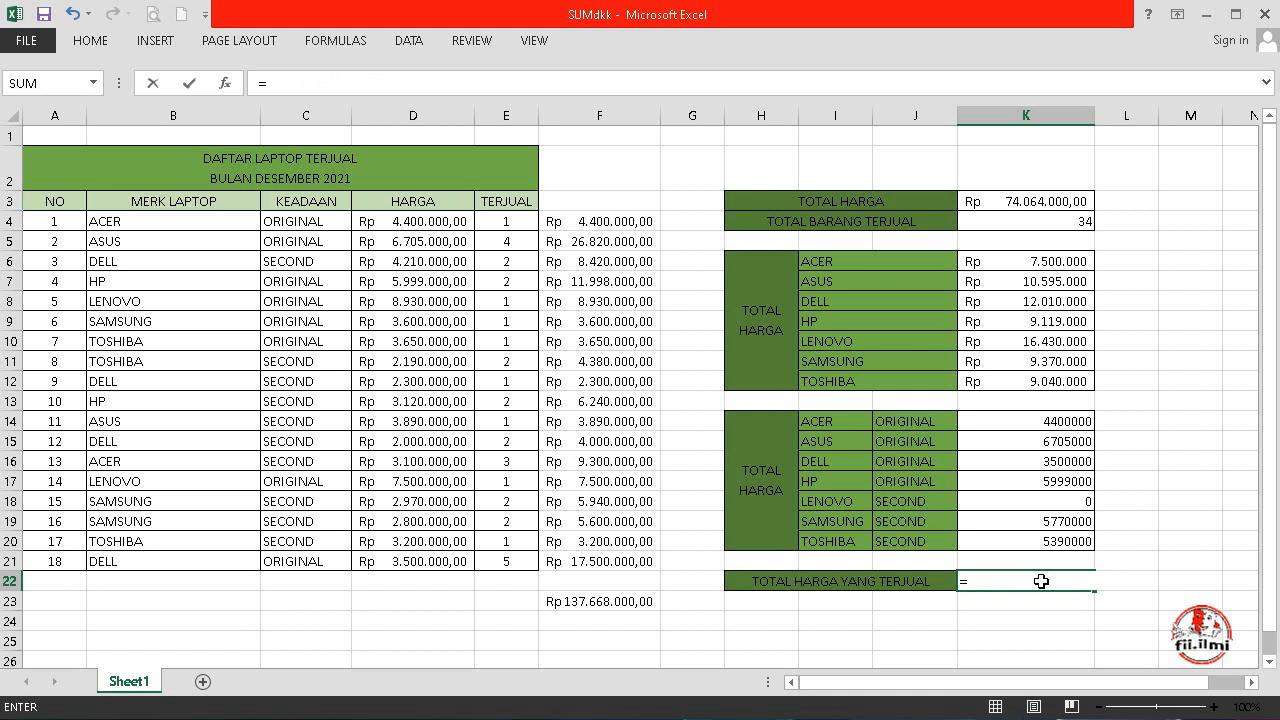
text(SU)
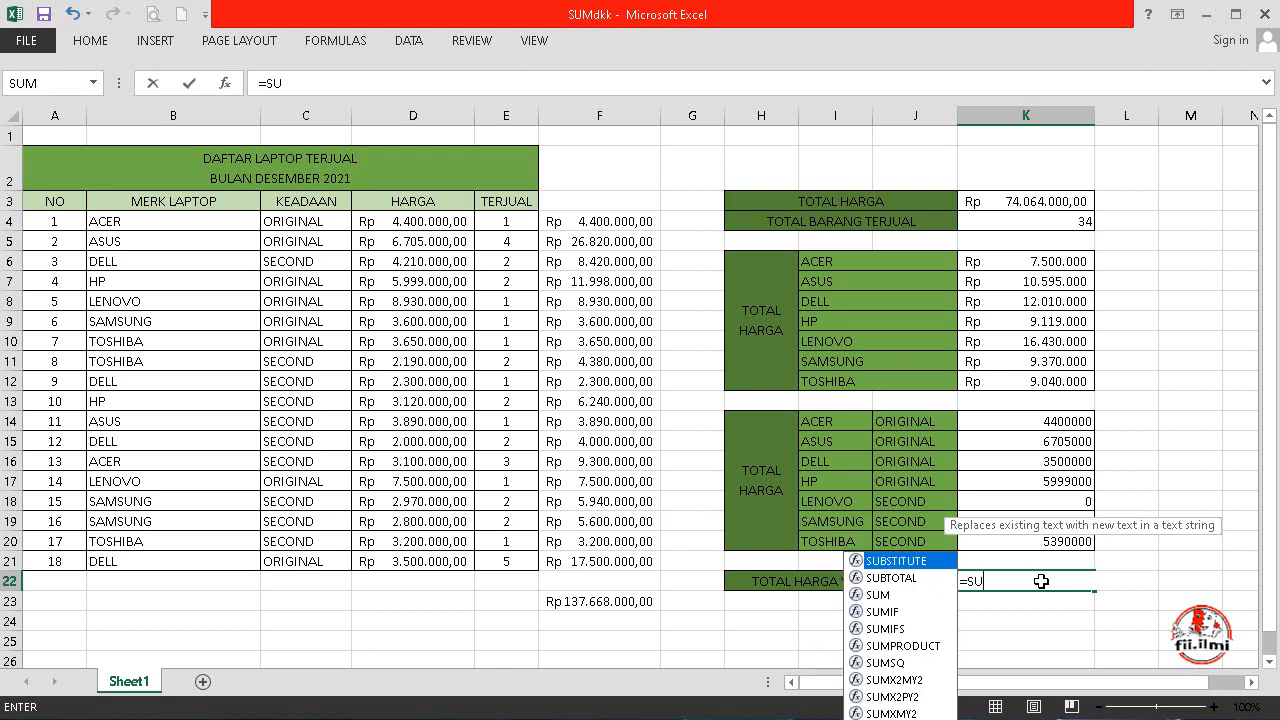
text(MPR)
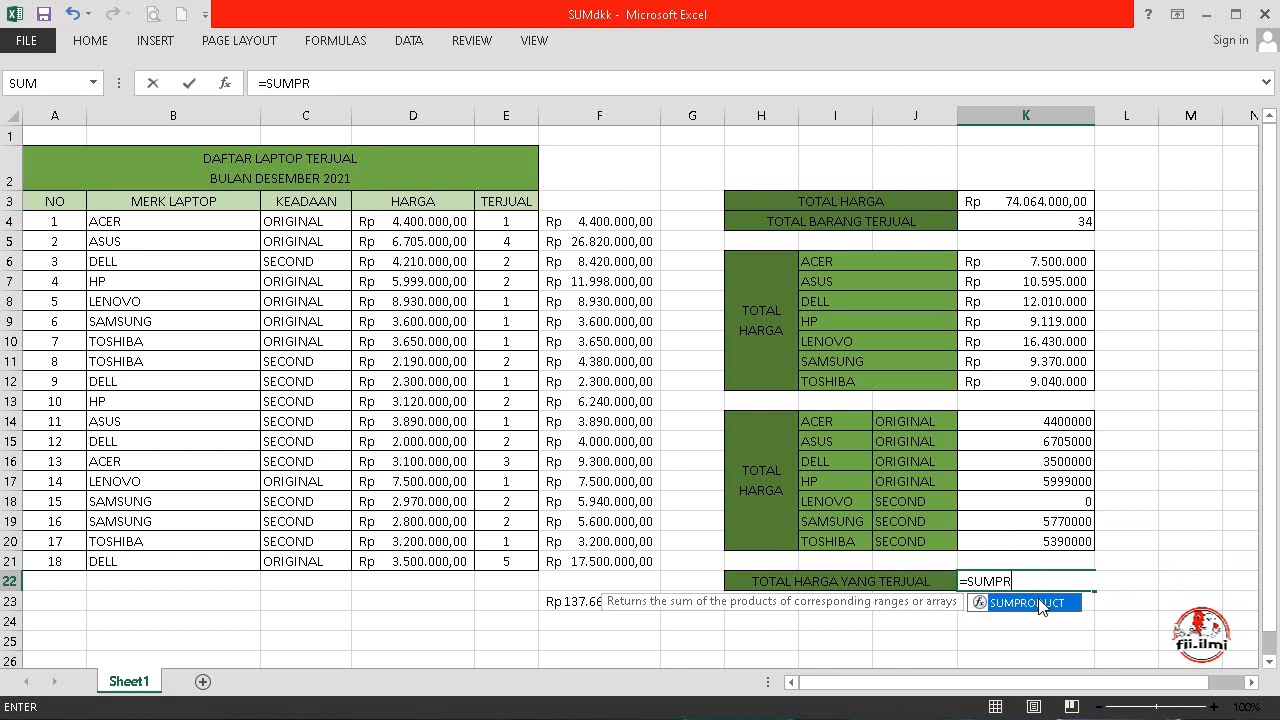
double_click(1040, 603)
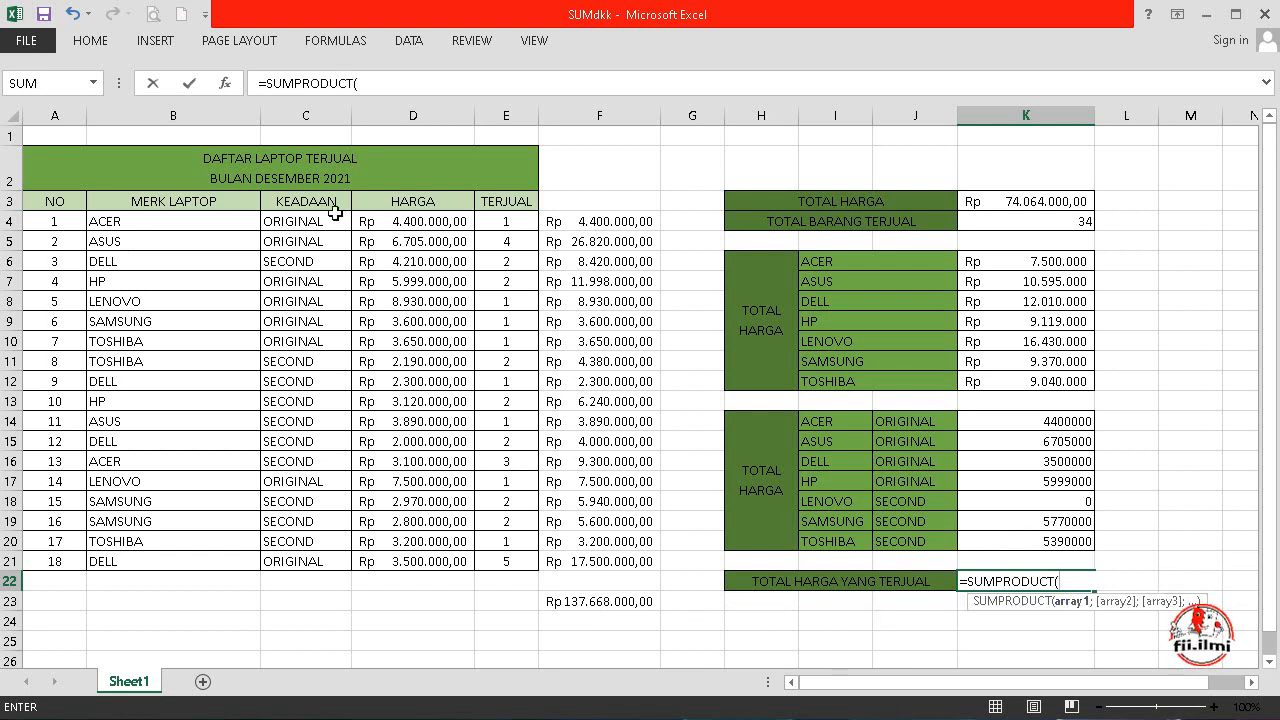
drag(409, 226, 410, 564)
text(;)
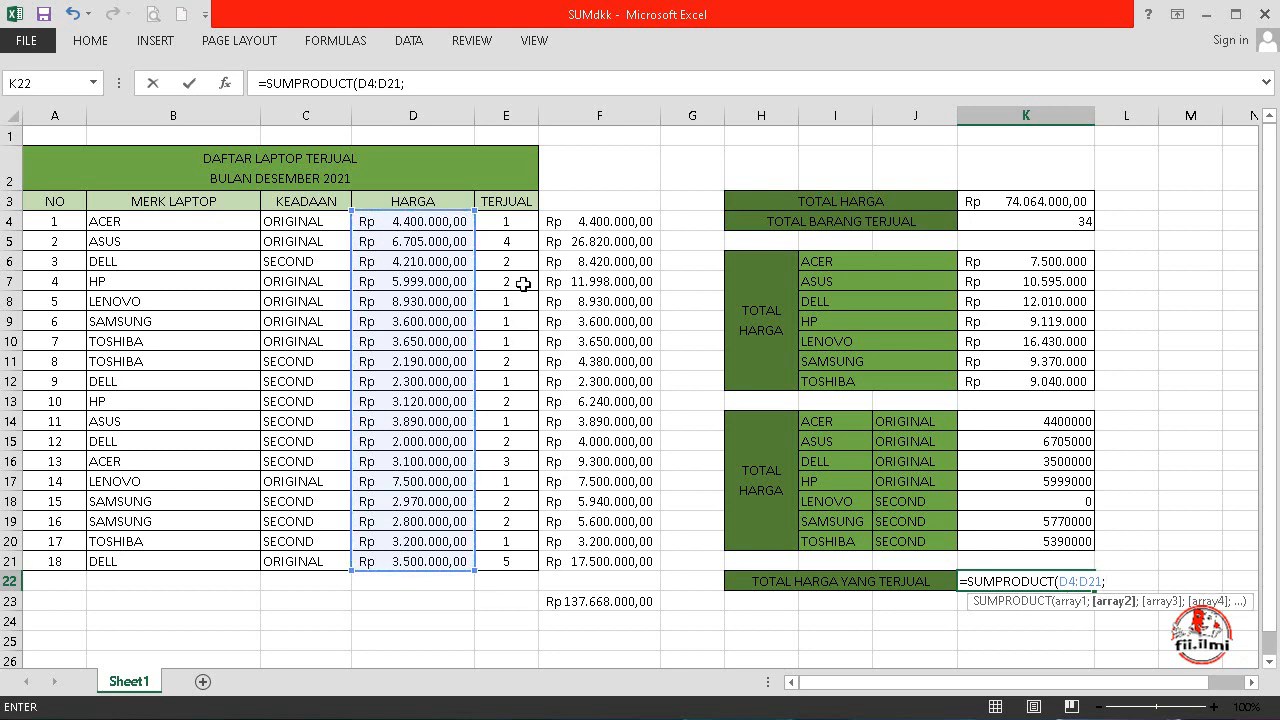
drag(503, 222, 515, 564)
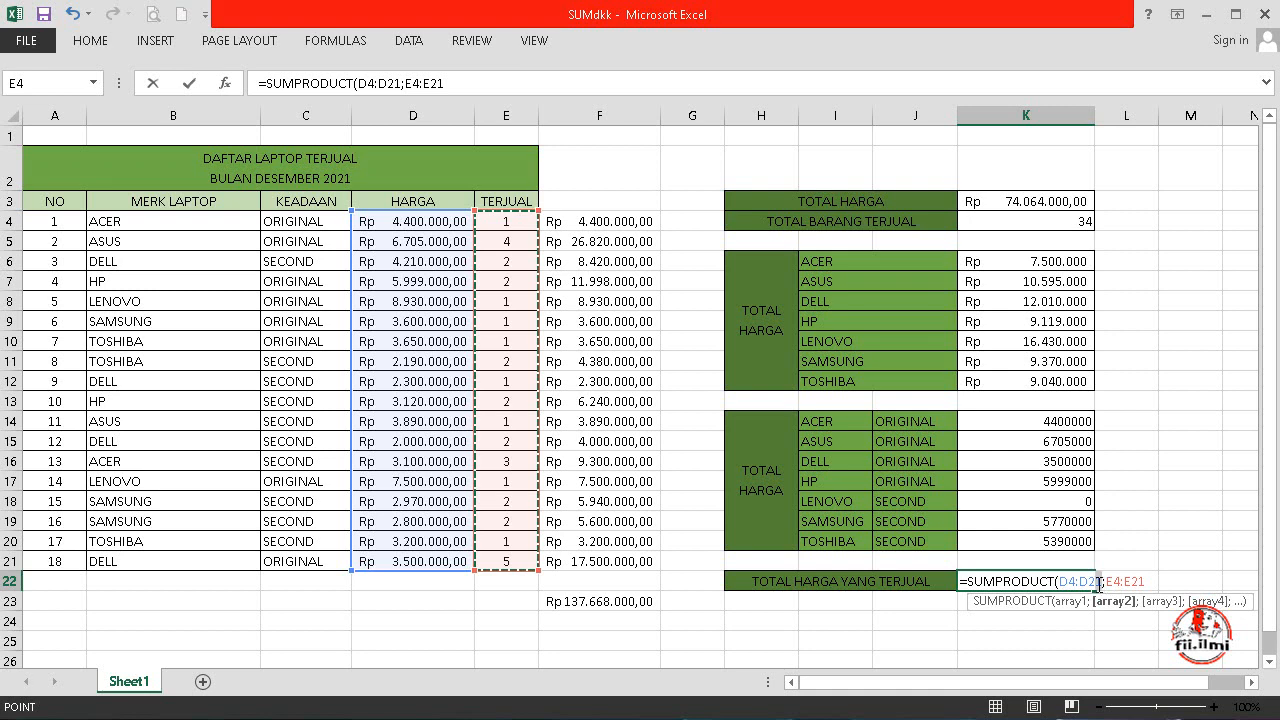
click(1103, 584)
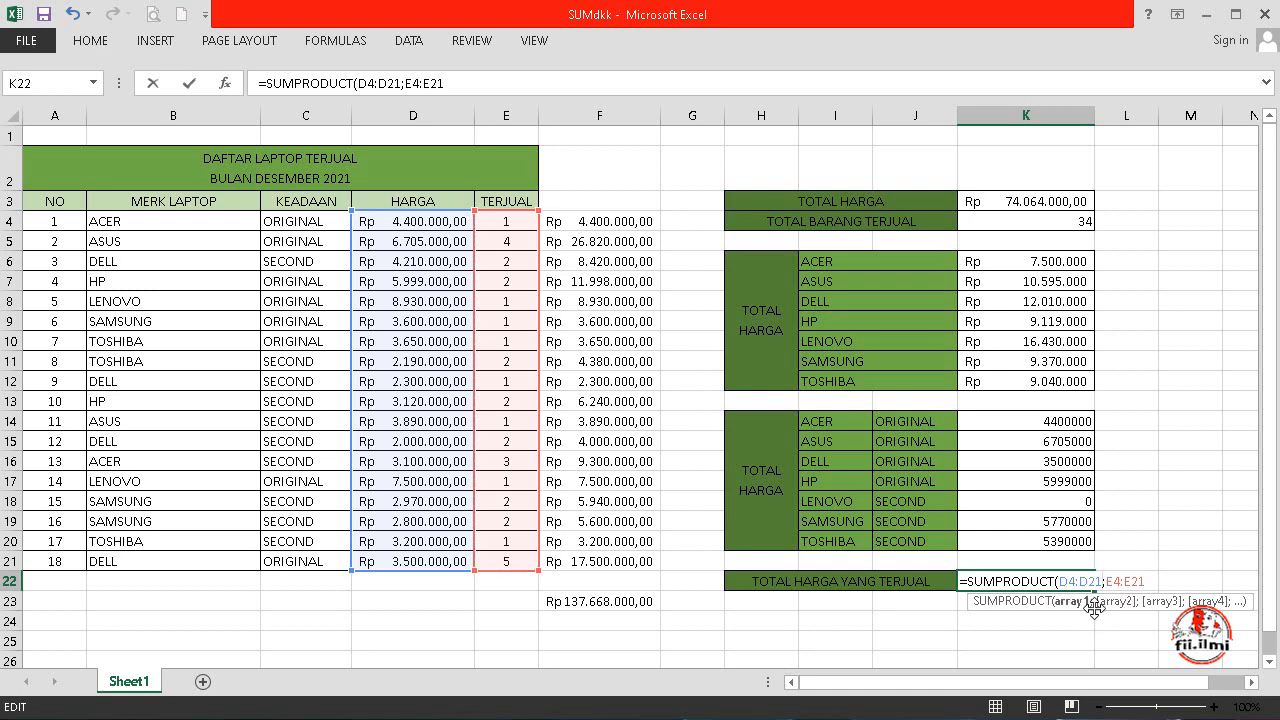
click(1147, 581)
key(Return)
click(1022, 580)
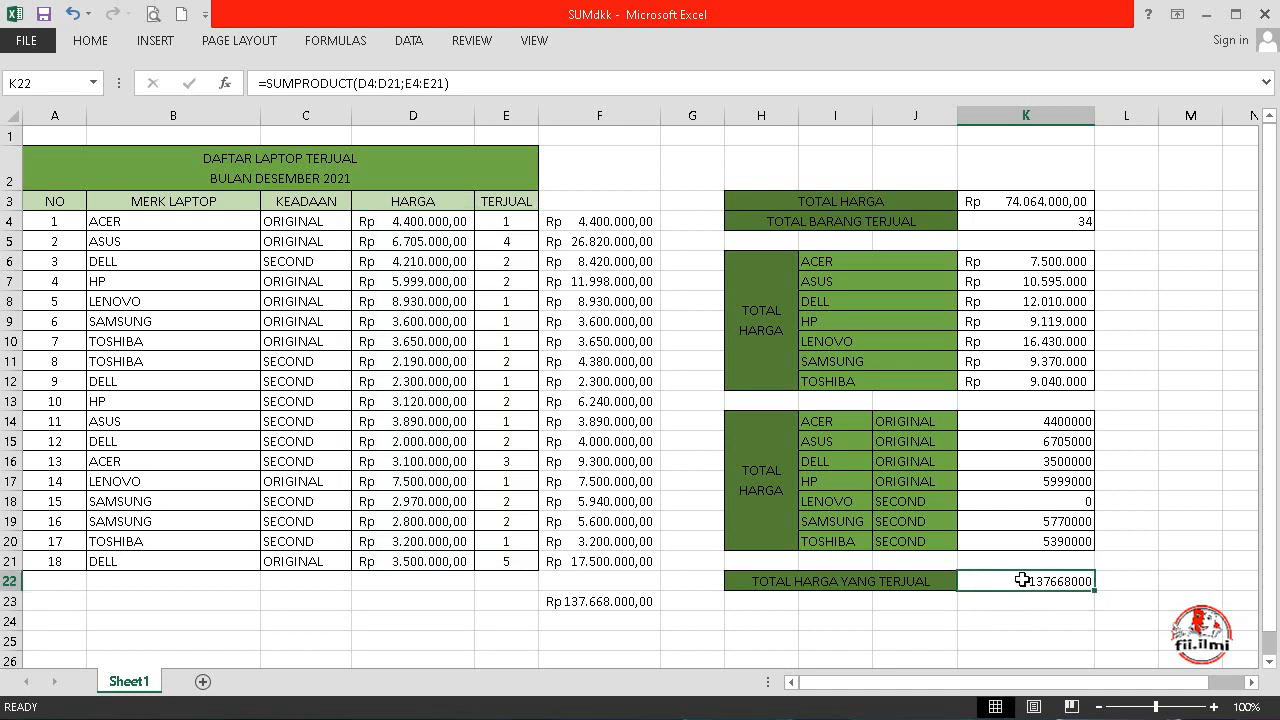
Format the brand-and-condition totals in K14:K20 with the Rp English (Indonesia) accounting format
drag(1042, 420, 1038, 541)
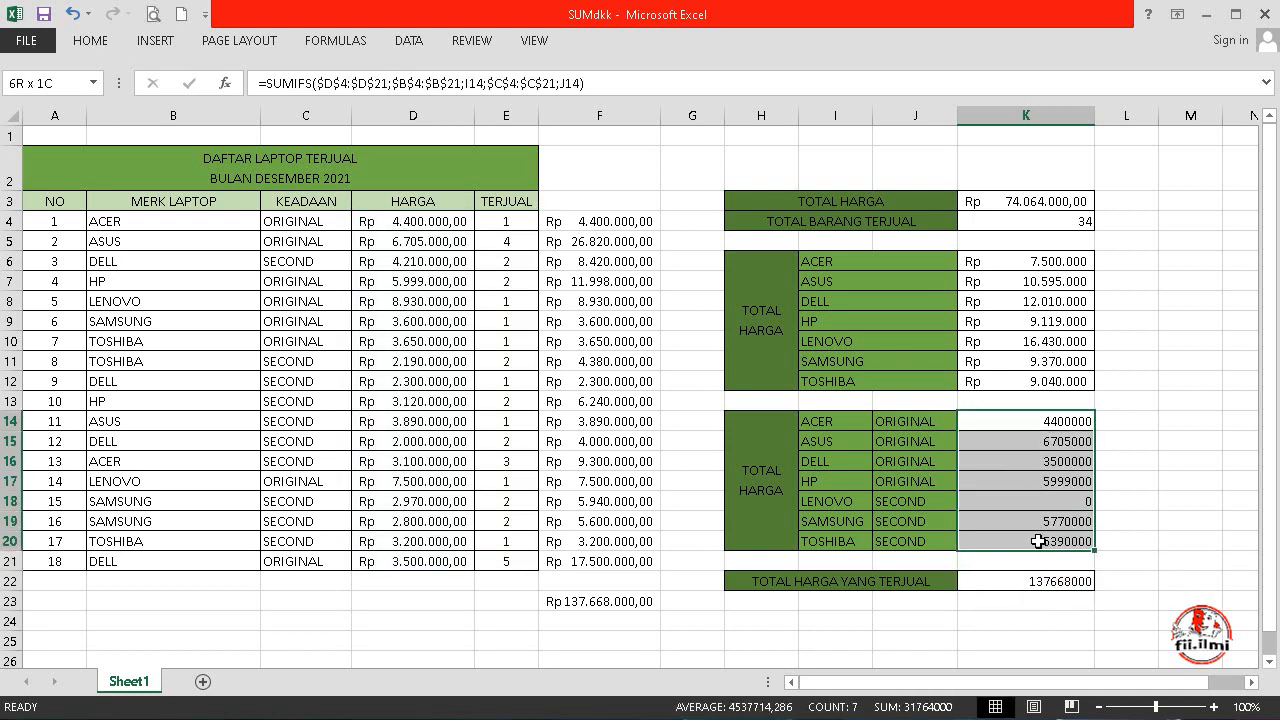
click(88, 40)
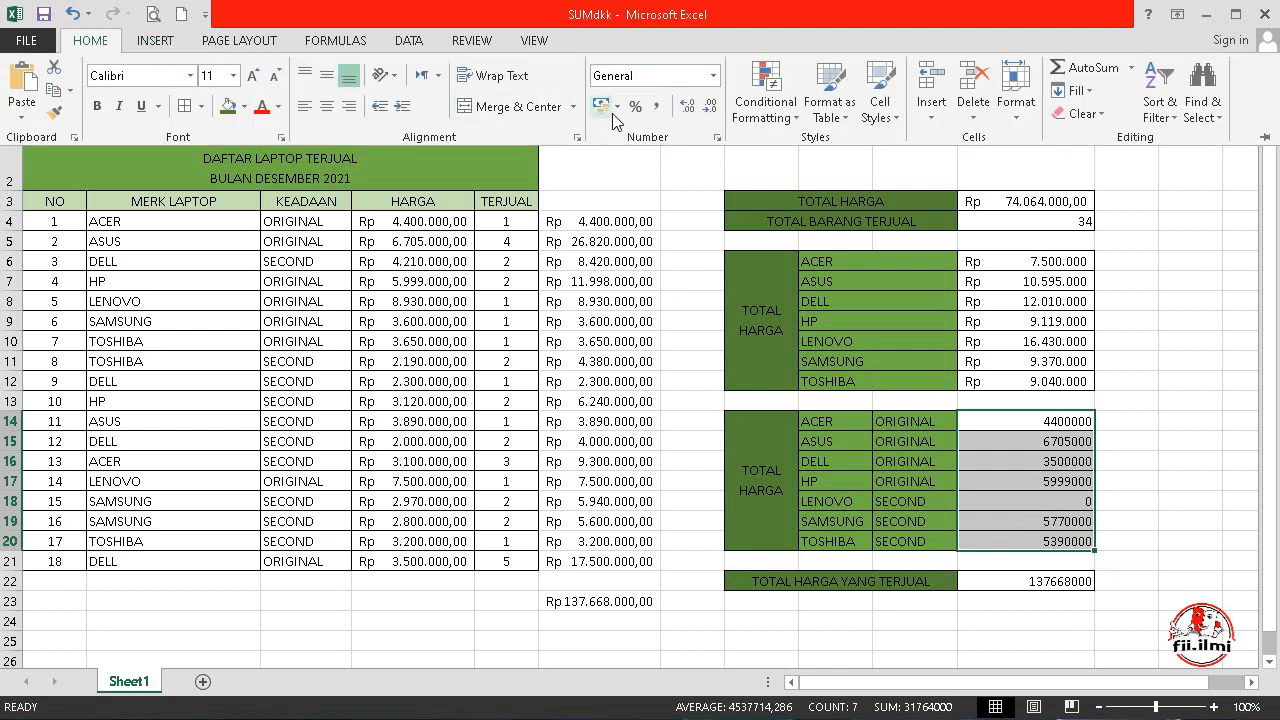
click(607, 106)
click(680, 136)
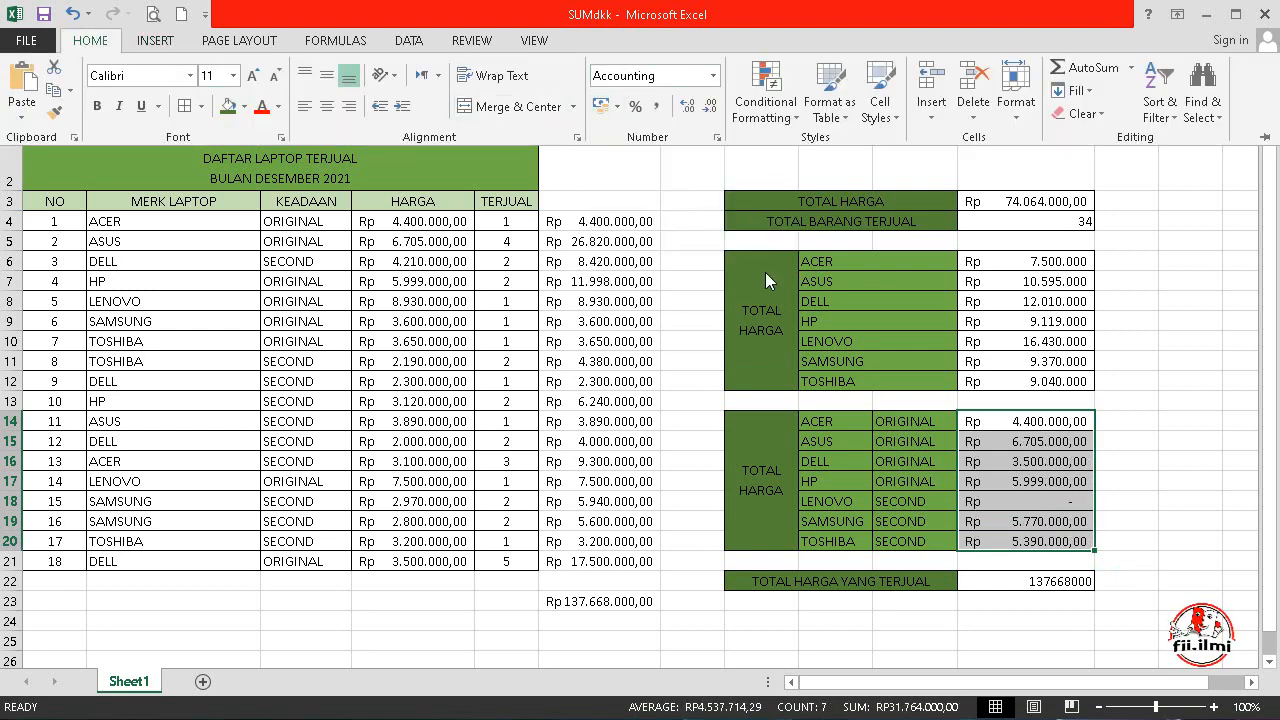
Apply the Rp English (Indonesia) accounting format to the TOTAL HARGA YANG TERJUAL value in K22
click(1018, 584)
click(1020, 582)
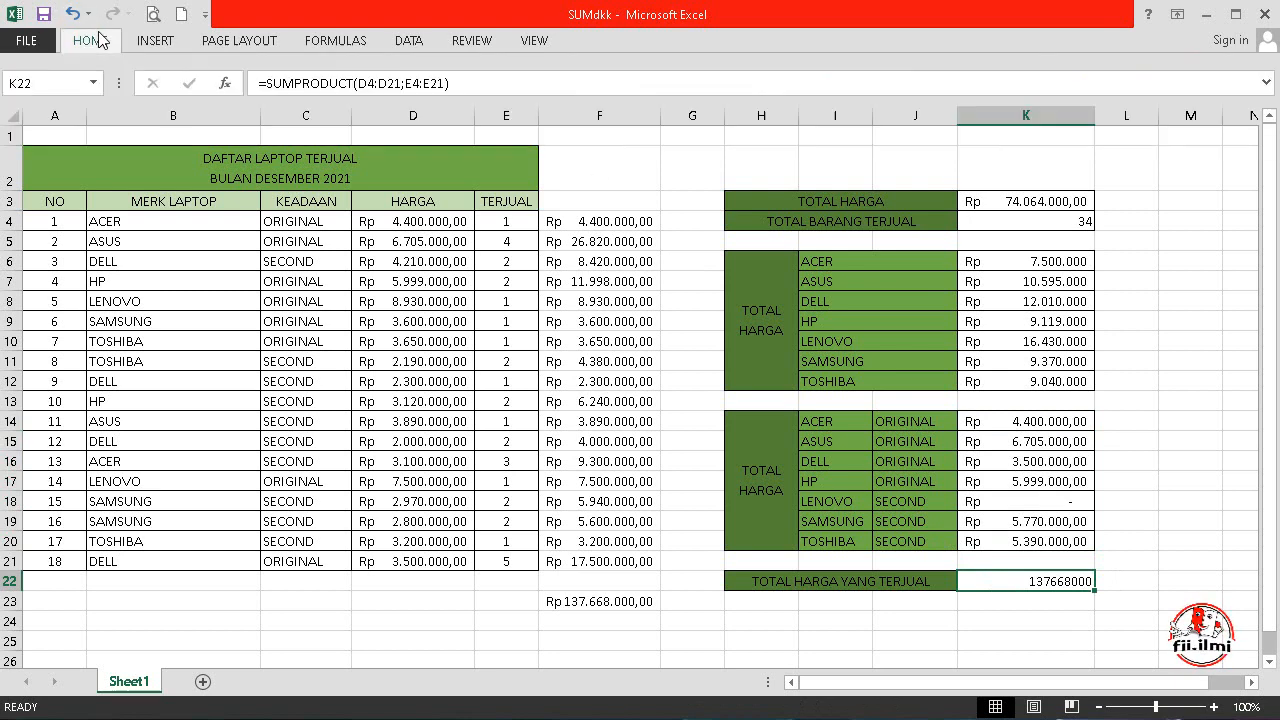
click(88, 40)
scroll(670, 245, down, 1)
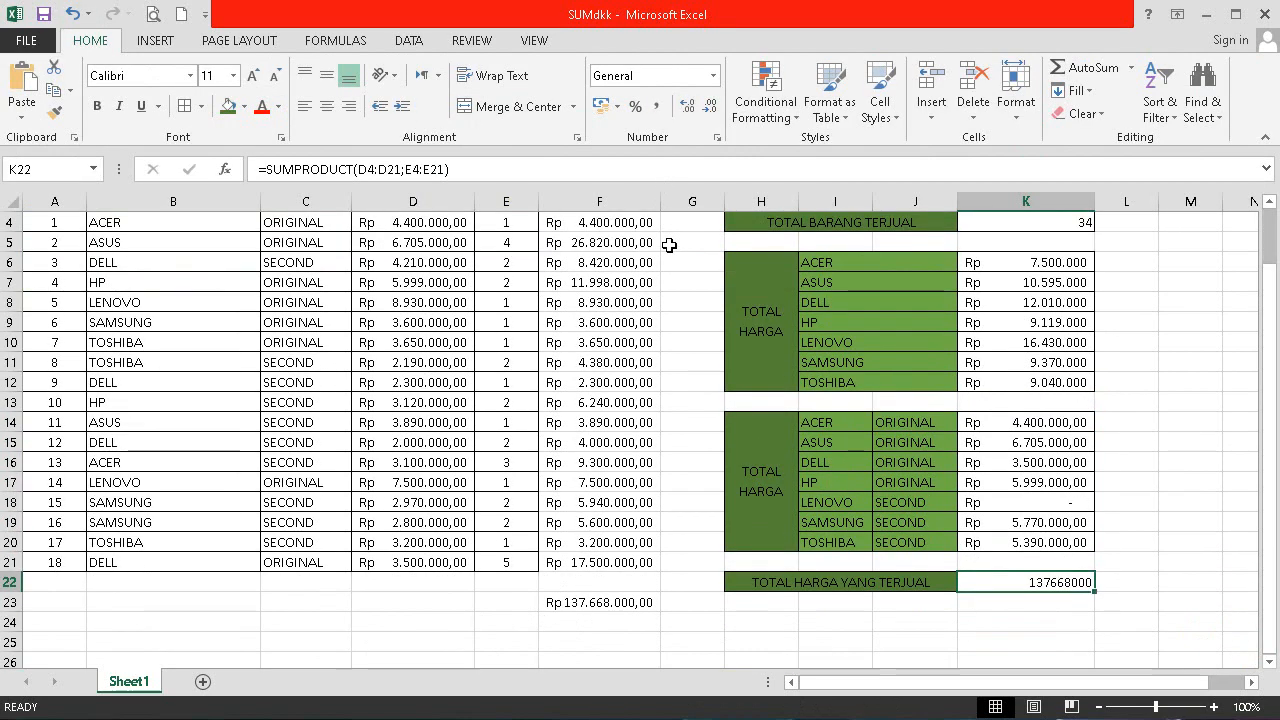
click(617, 104)
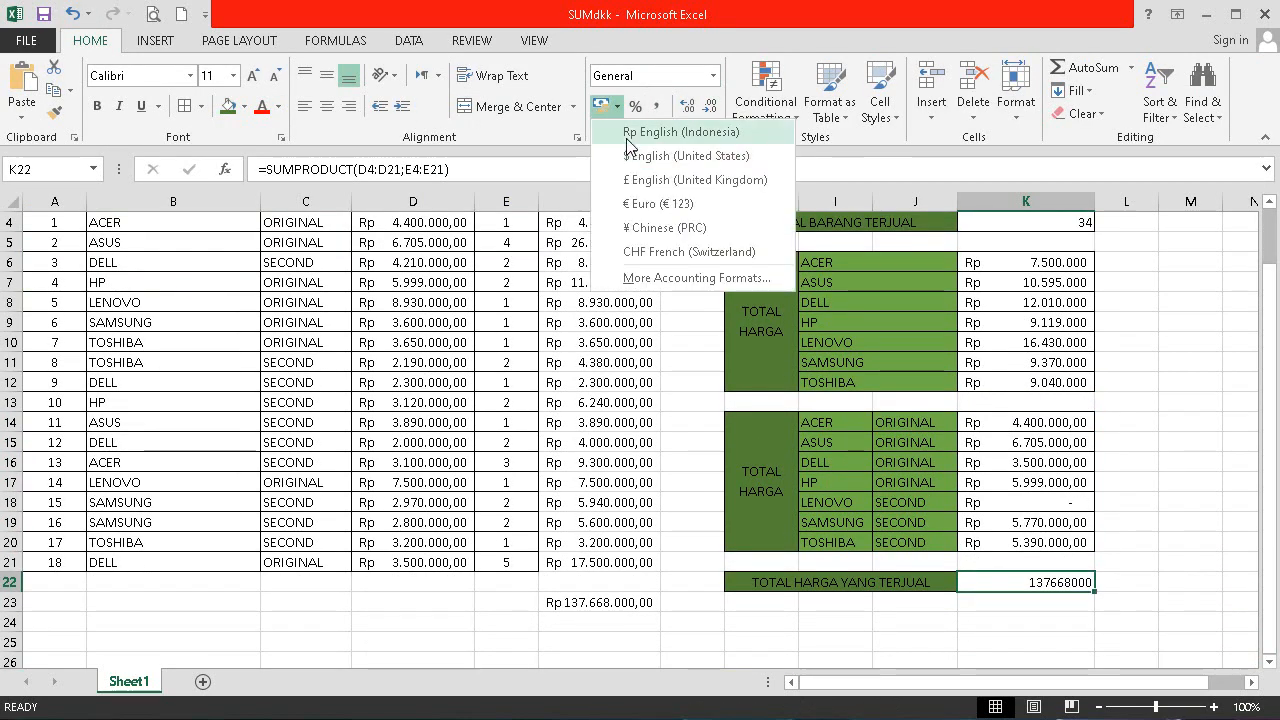
click(630, 134)
Delete the helper column F with the row products and their cross-check sum
click(596, 497)
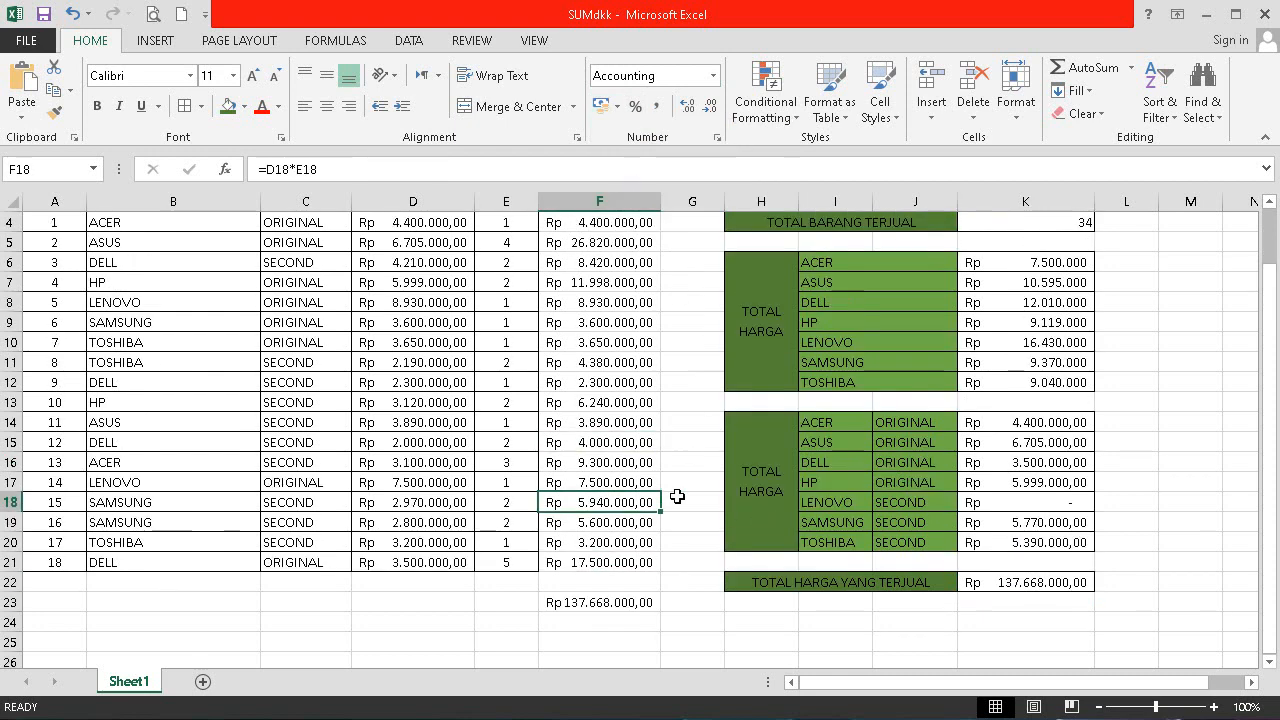
click(600, 202)
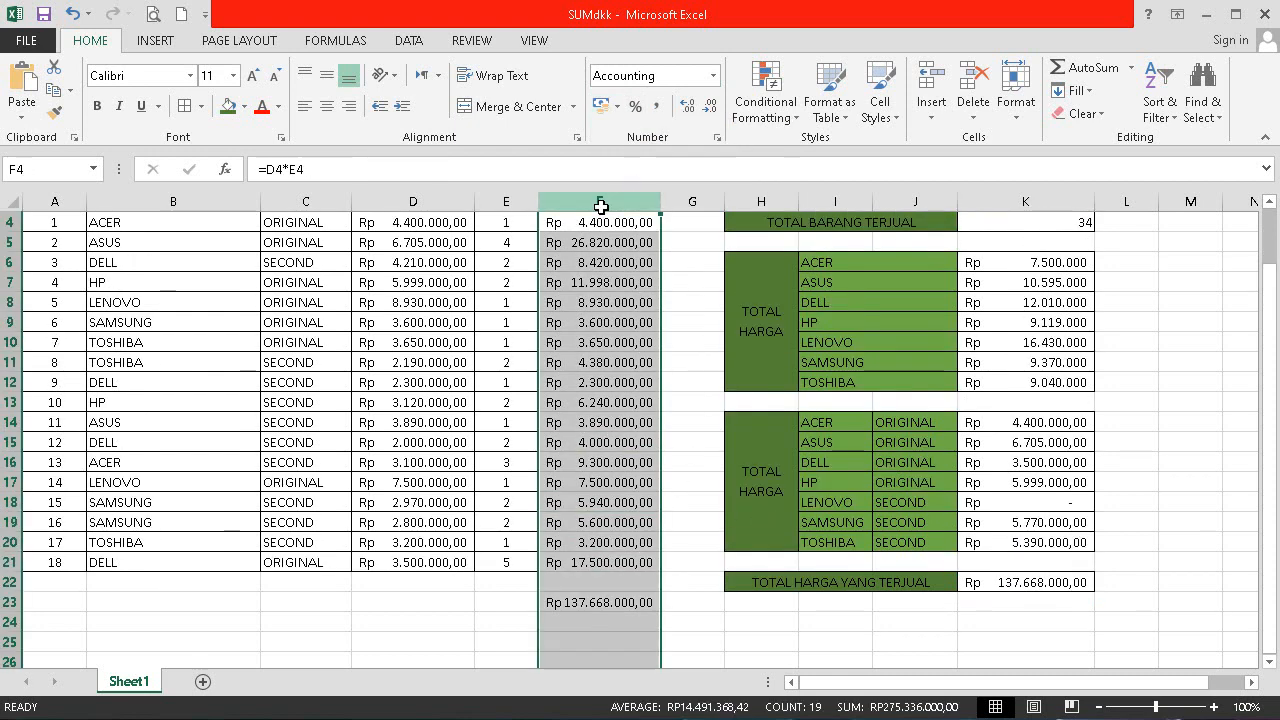
click(973, 95)
click(1058, 462)
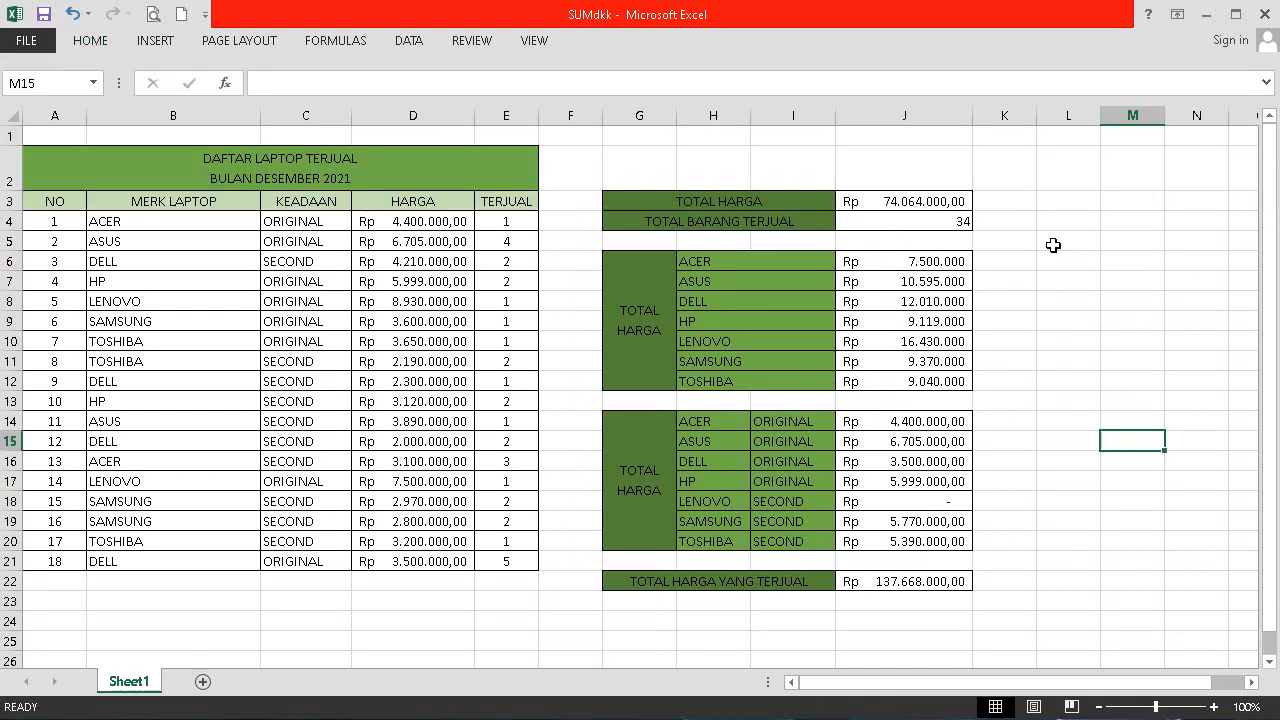
Review the SUM, SUMIF, SUMIFS and SUMPRODUCT formulas in J3, J6, J14 and J22
click(865, 204)
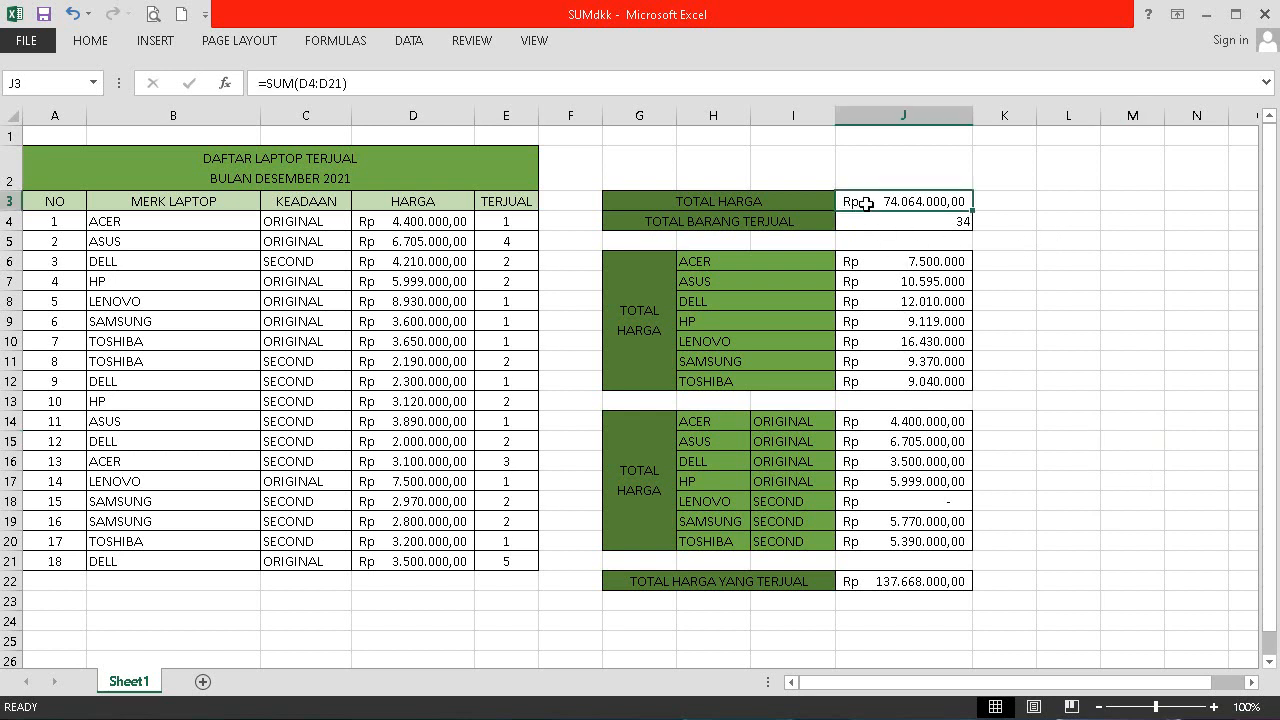
click(891, 264)
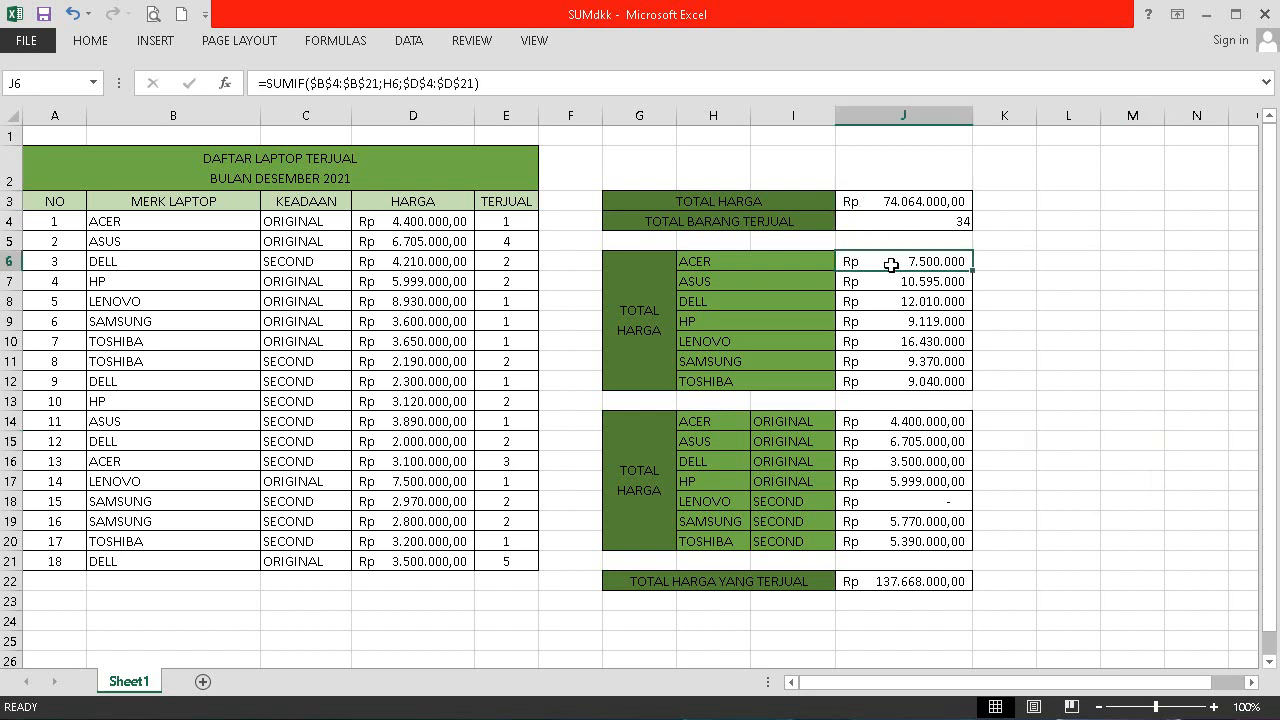
click(924, 419)
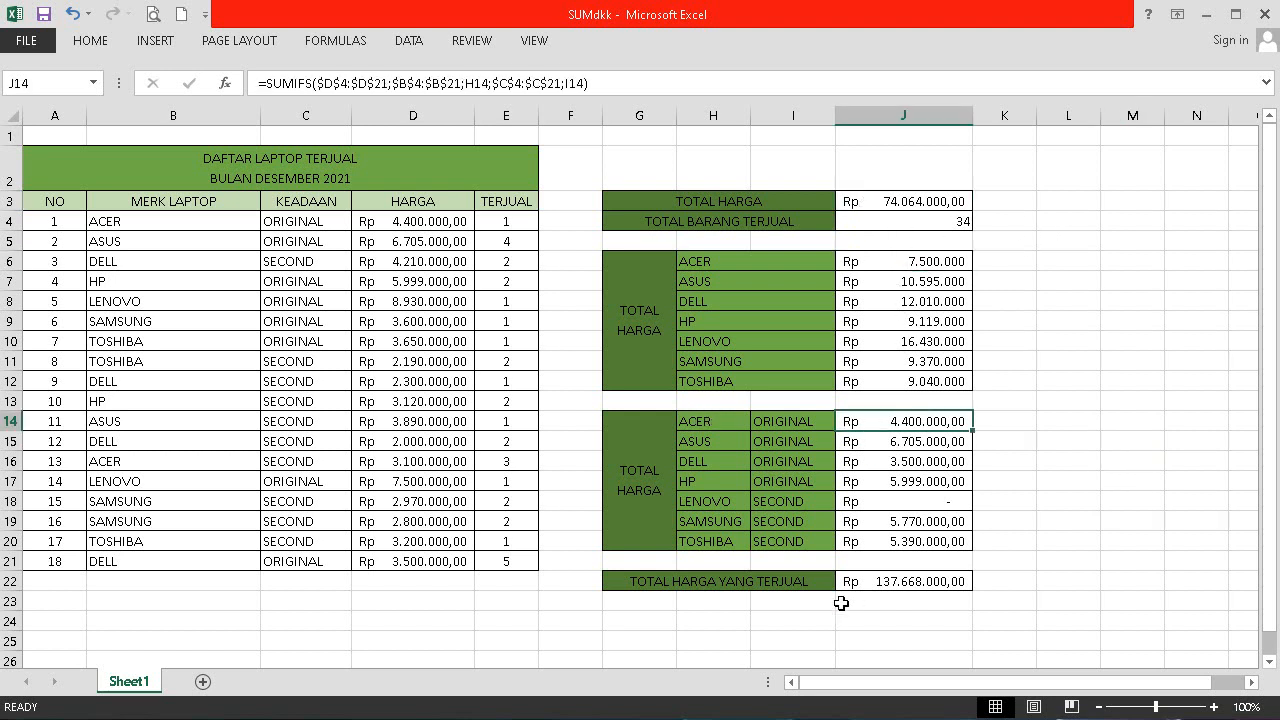
click(915, 580)
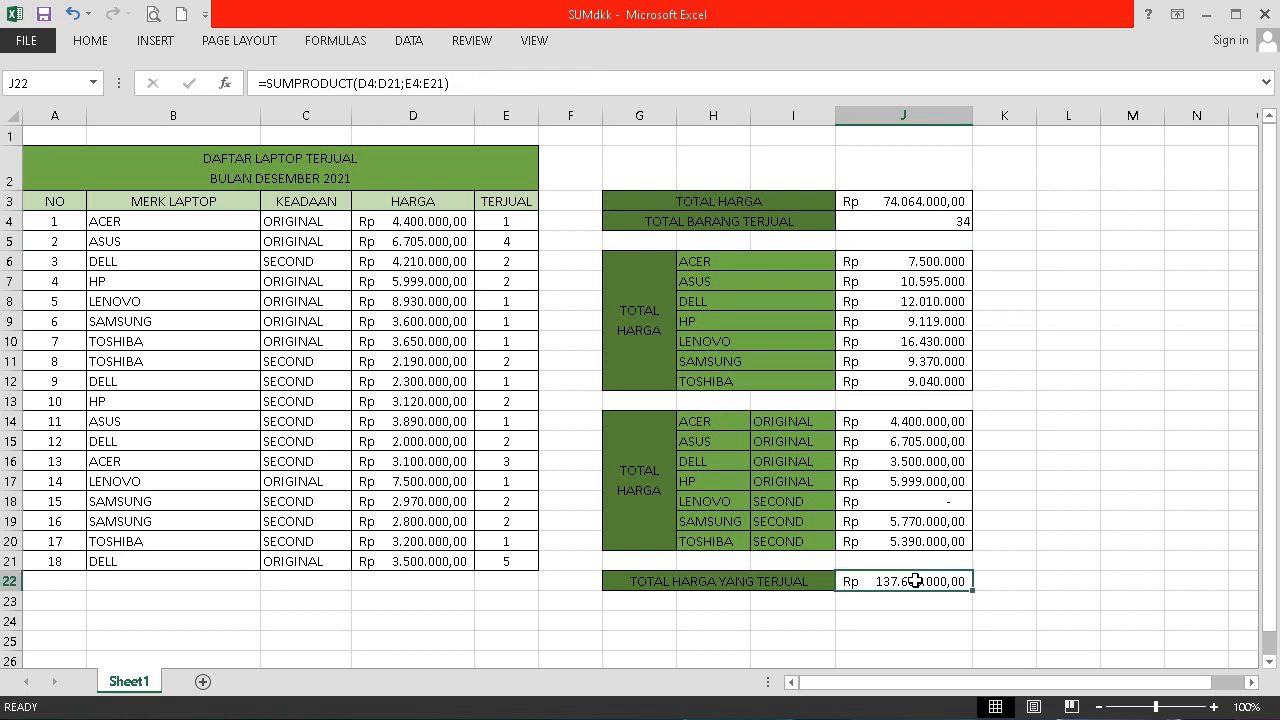